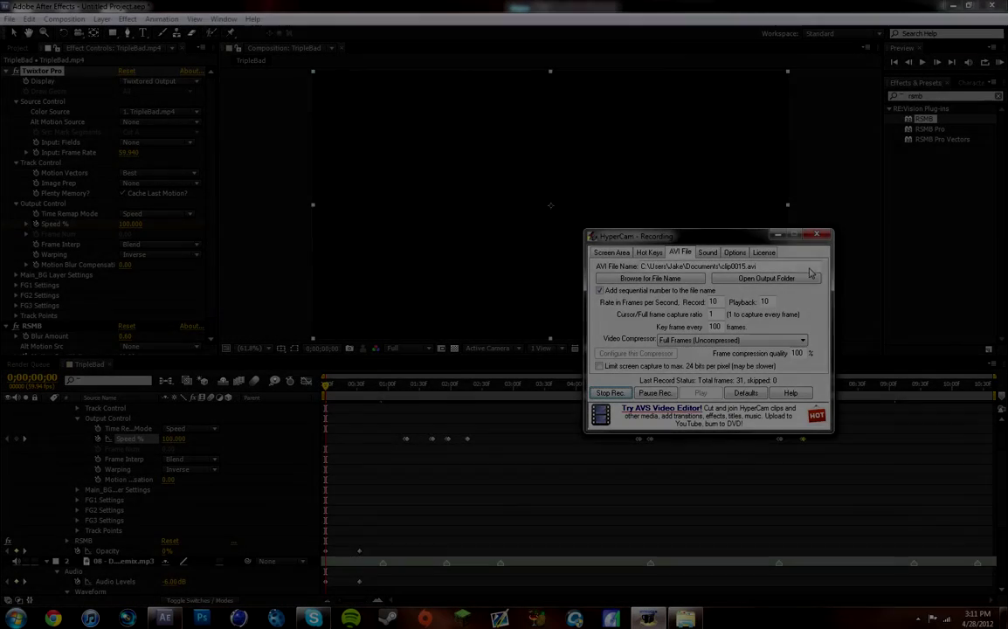
- Scrub the timeline between about 0;00;00;43 and 0;00;01;50 to check the Twixtor speed ramp
left_click(779, 238)
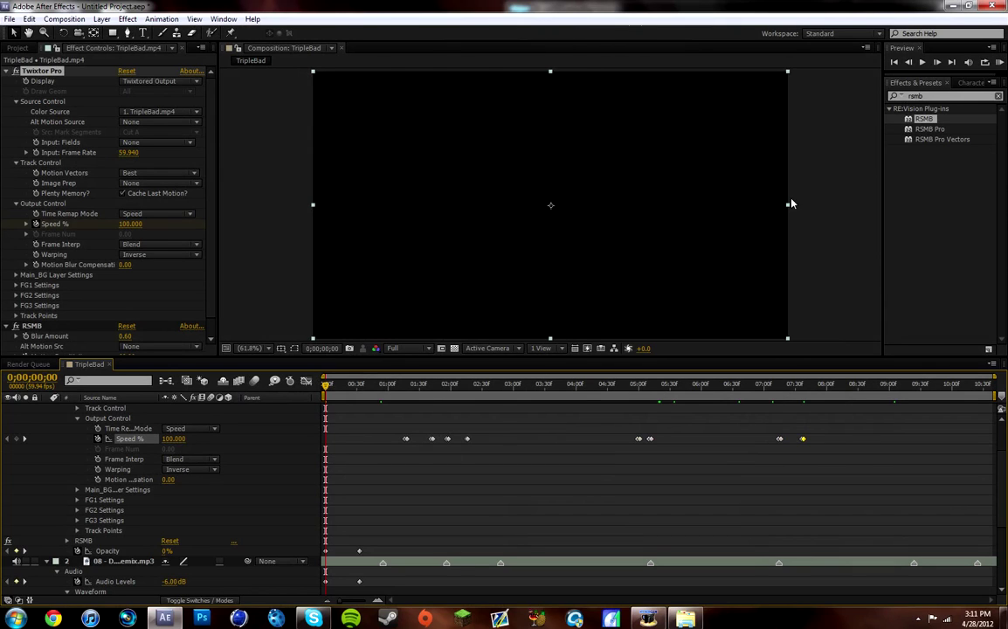
scroll(379, 420, "up", 3)
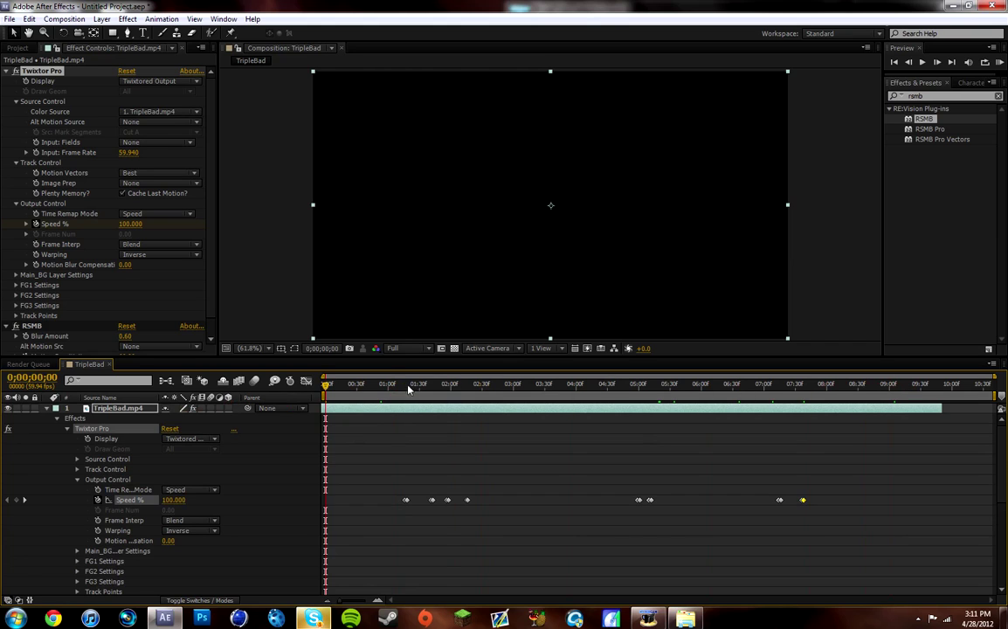
left_click(442, 385)
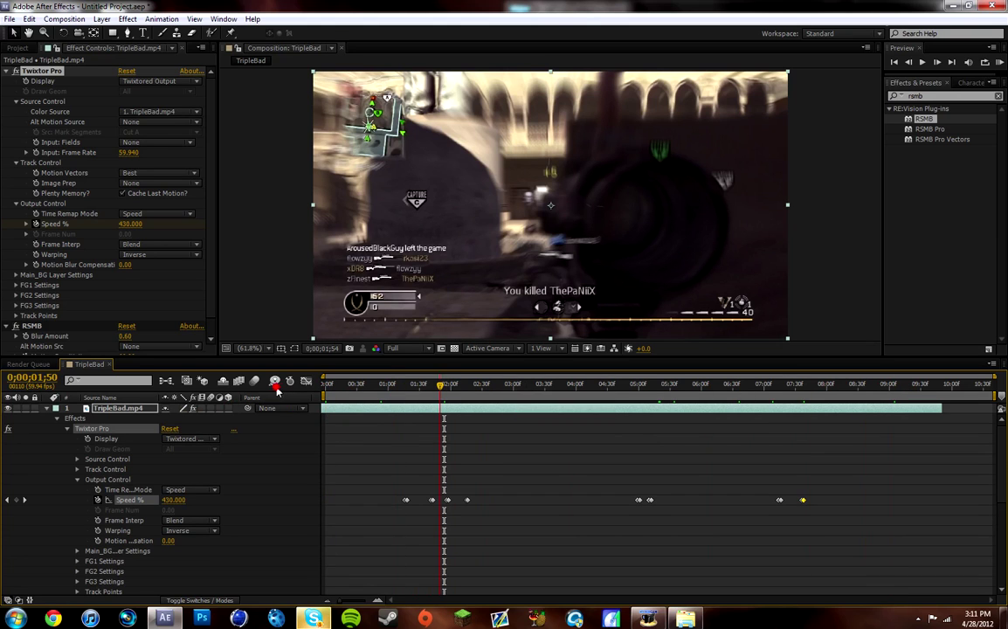
key("Home")
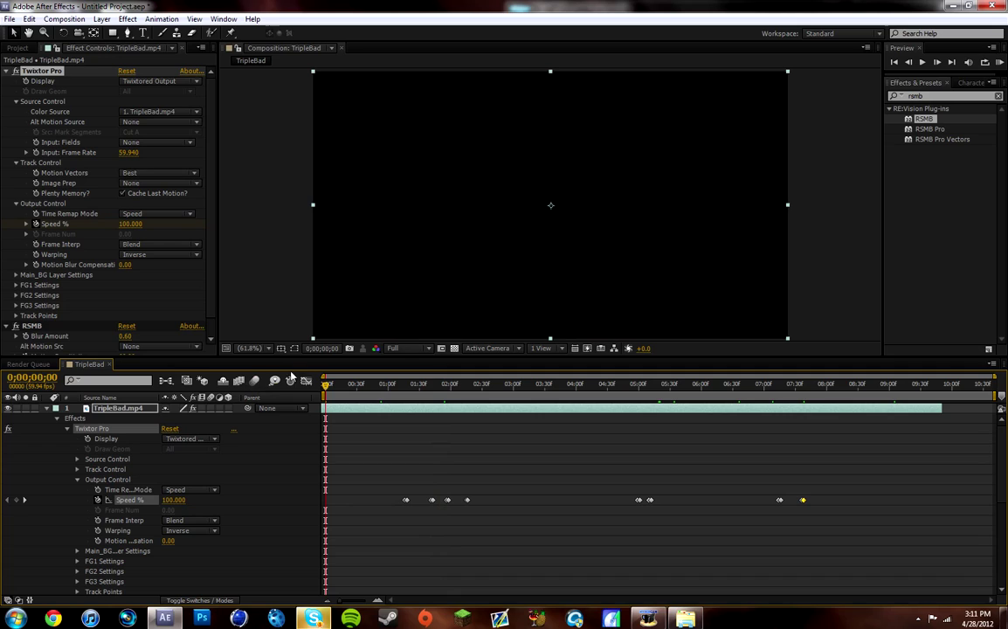
left_click(371, 385)
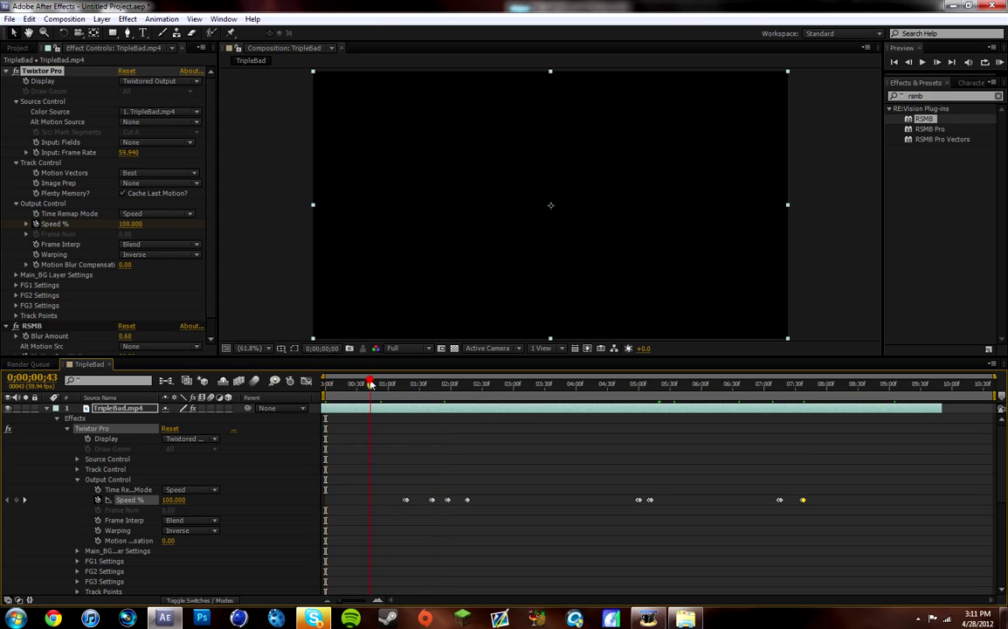
left_click(417, 385)
- Check the frame near 0;00;00;49, then RAM-preview the composition from its start
scroll(405, 432, "down", 5)
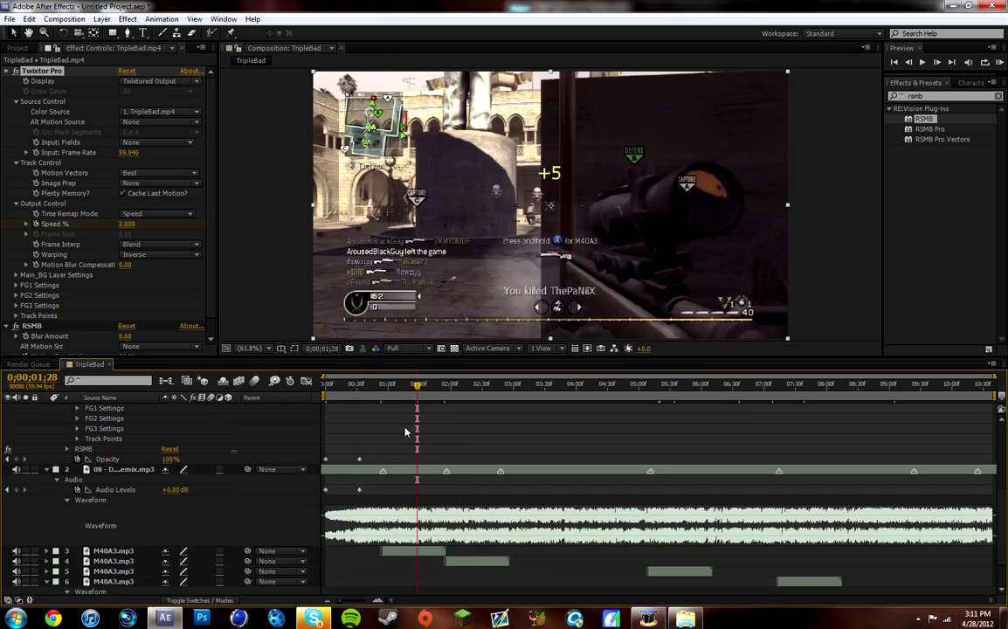
scroll(405, 434, "up", 5)
left_click(376, 385)
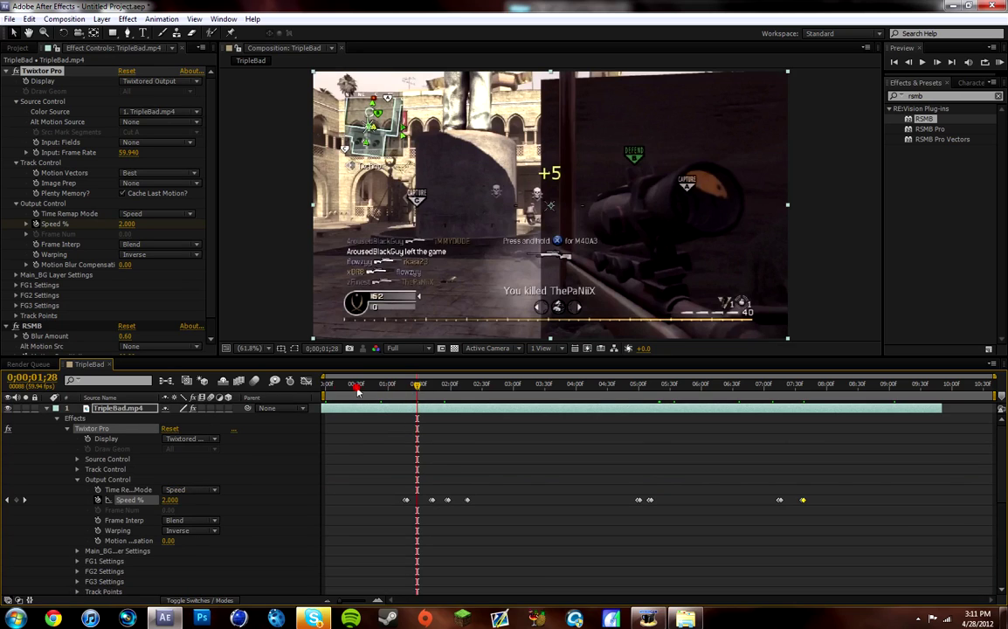
left_click(321, 391)
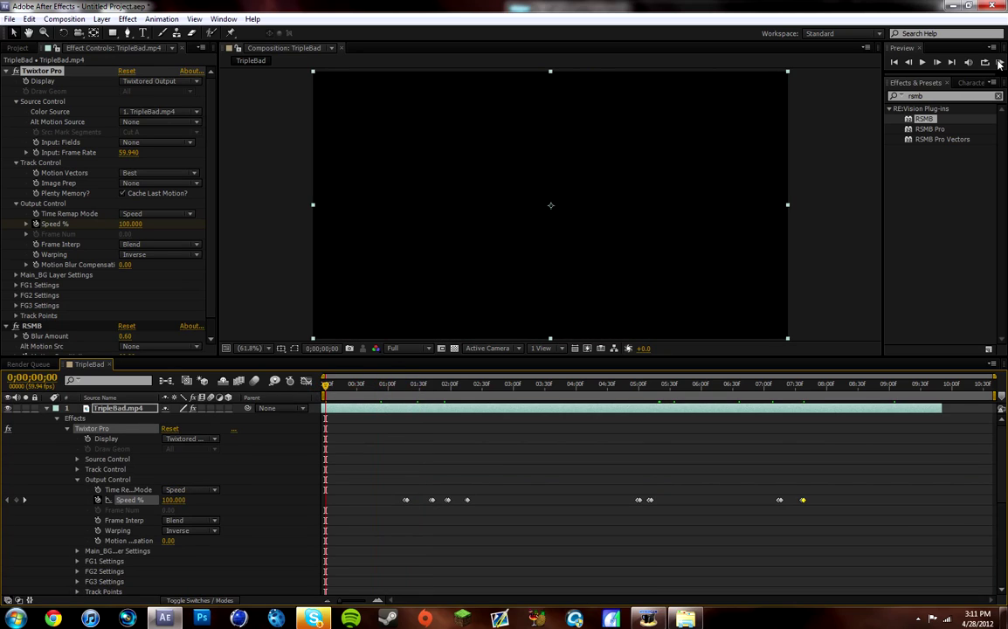
left_click(1001, 64)
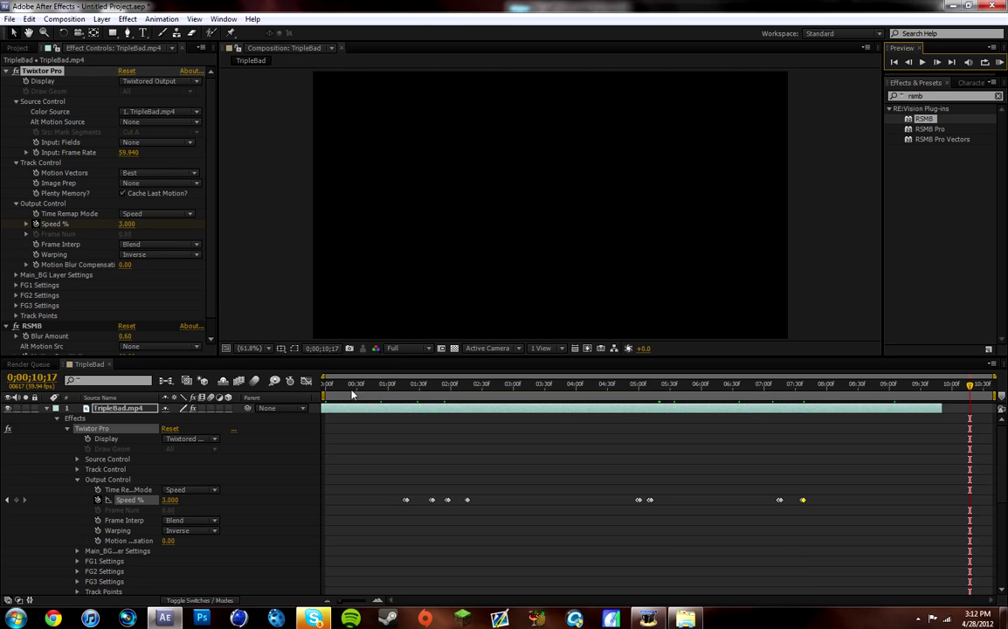
left_click(325, 386)
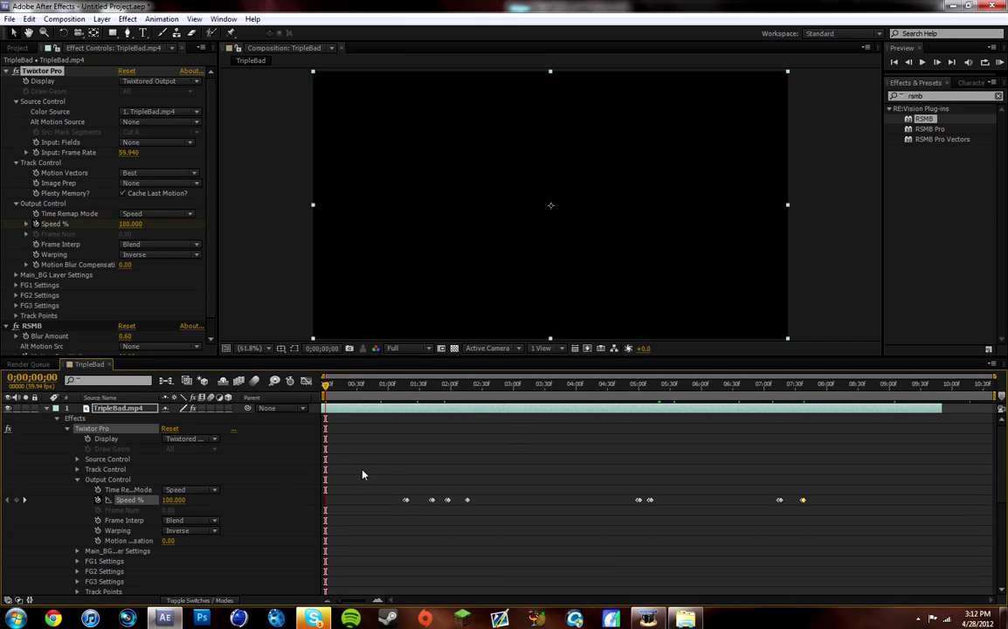
scroll(406, 485, "down", 5)
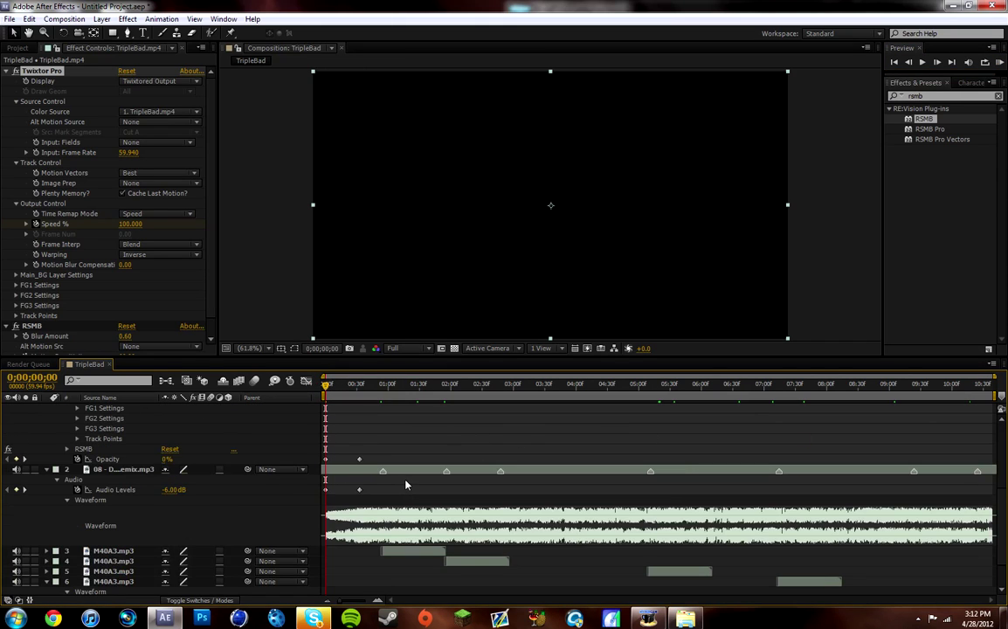
scroll(405, 486, "up", 5)
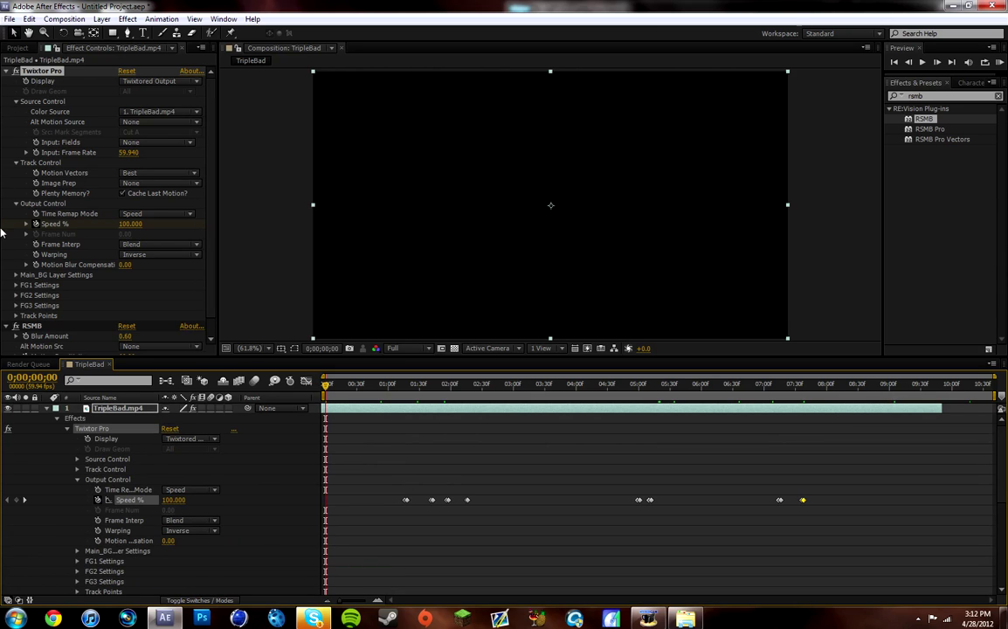
scroll(8, 296, "down", 1)
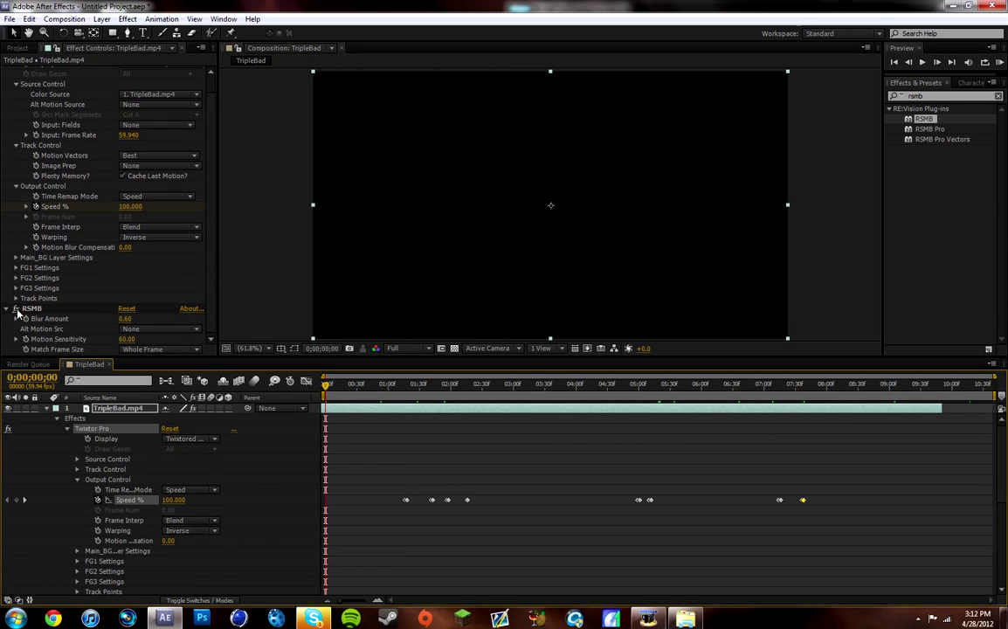
- Marquee-select and delete all Twixtor Pro Speed % keyframes on TripleBad.mp4
left_click_drag(929, 539, 263, 447)
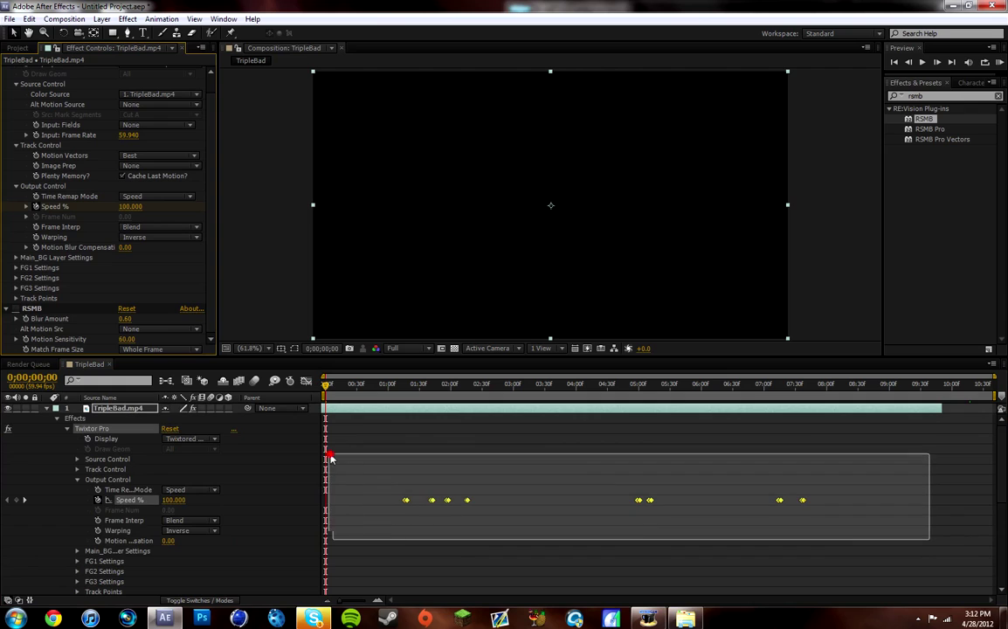
key("Delete")
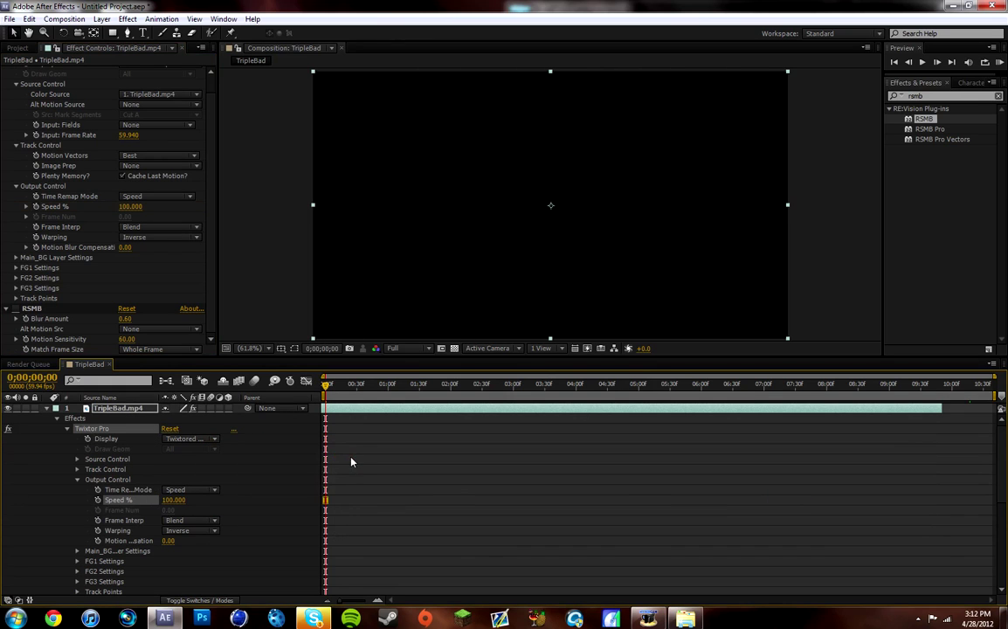
scroll(350, 460, "down", 5)
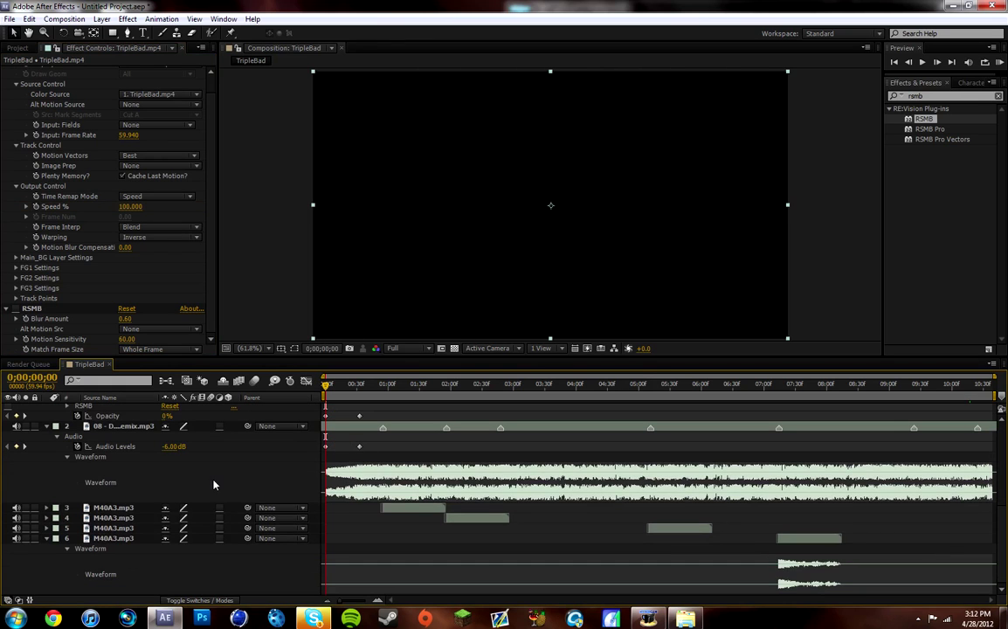
- Select the first M40A3.mp3 gun-sound layer and collapse the TripleBad.mp4 layer's properties
left_click(122, 508)
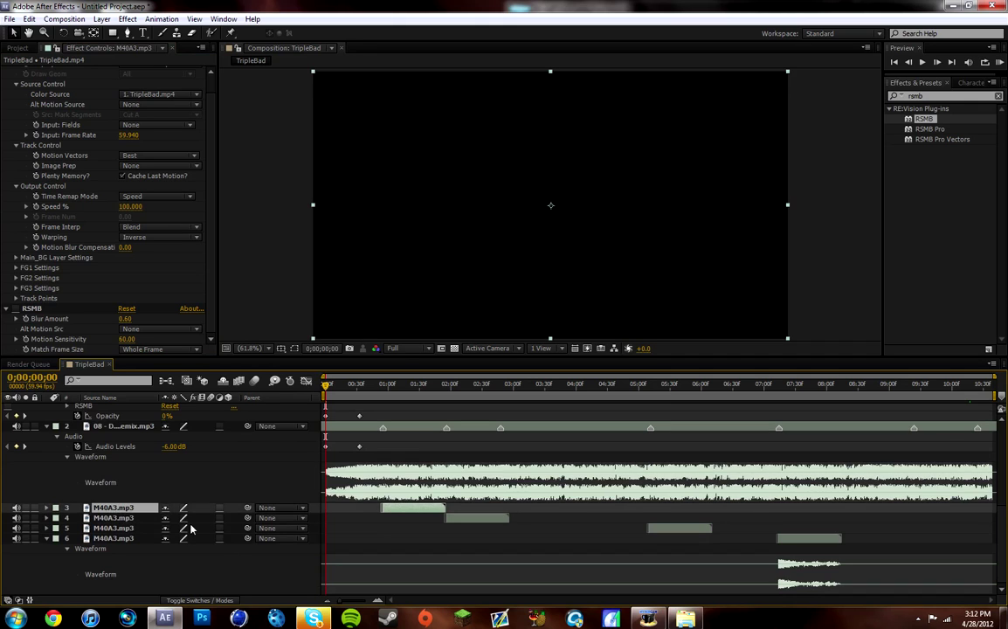
scroll(193, 495, "up", 4)
scroll(192, 489, "up", 1)
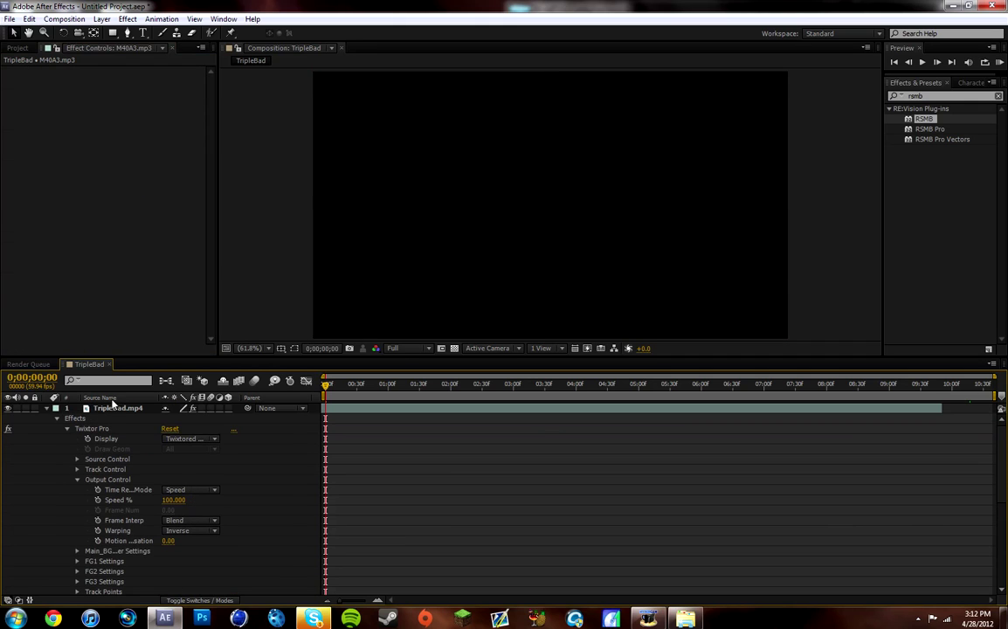
left_click(49, 409)
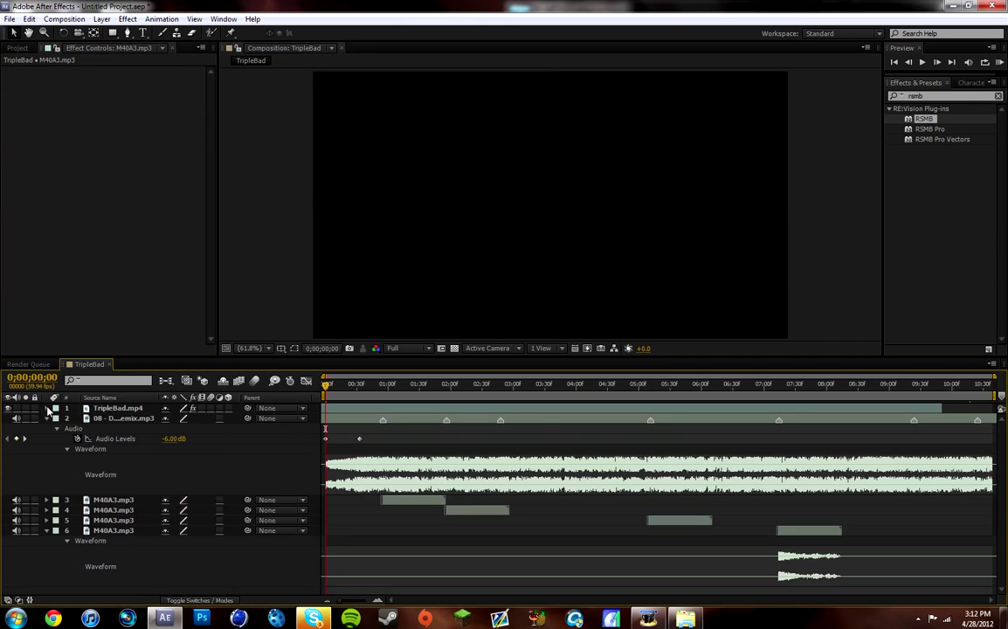
left_click_drag(376, 384, 461, 384)
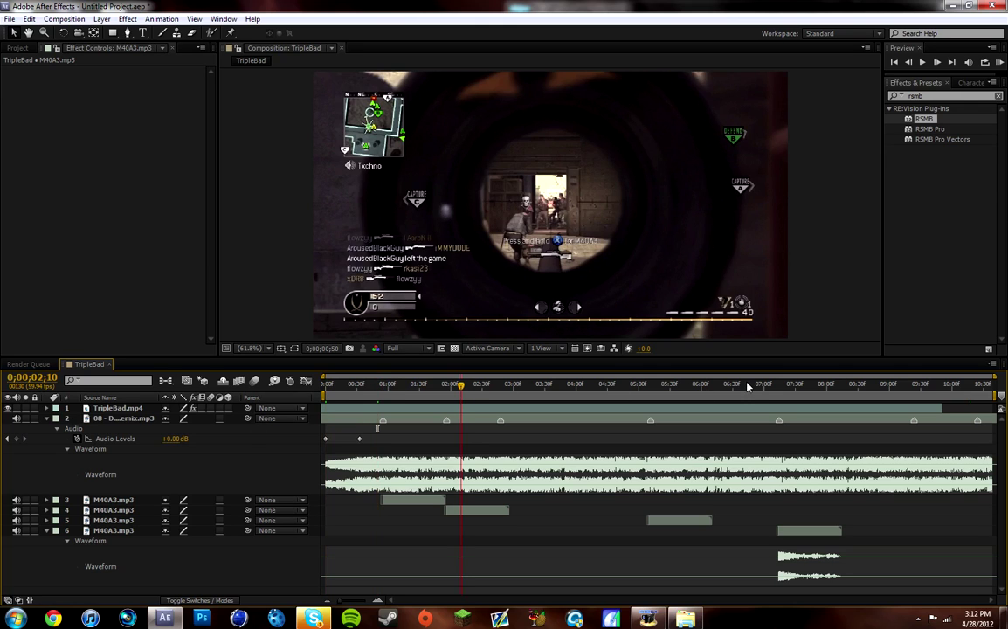
left_click_drag(747, 387, 832, 384)
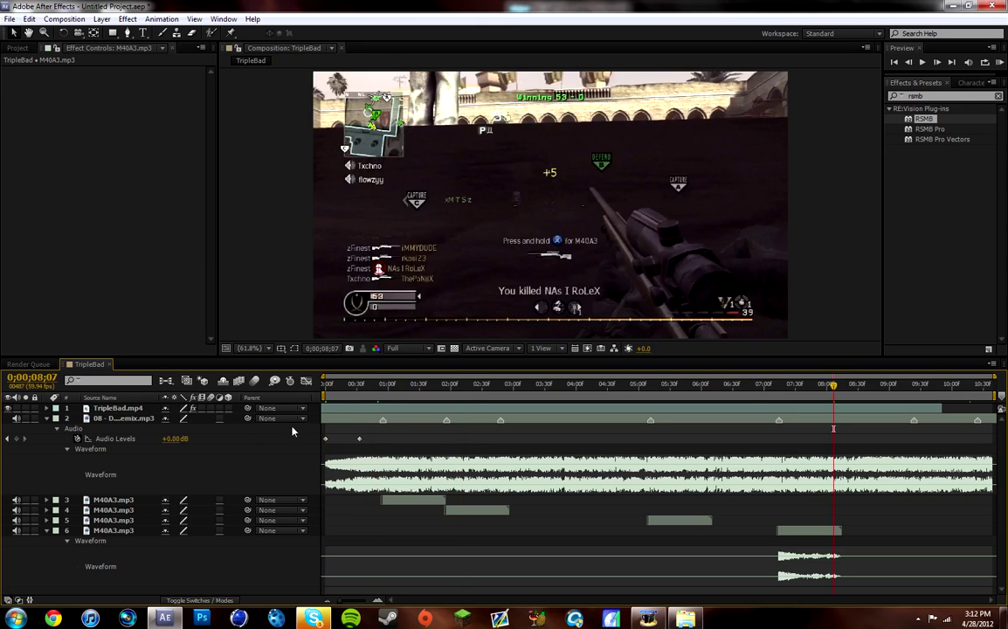
left_click(114, 418)
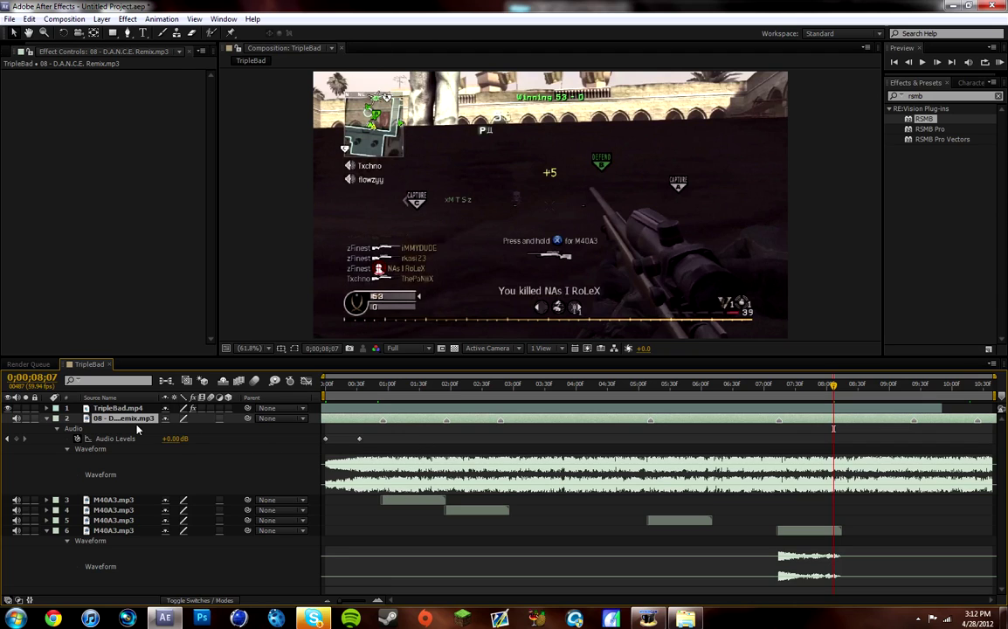
key("l")
key("l")
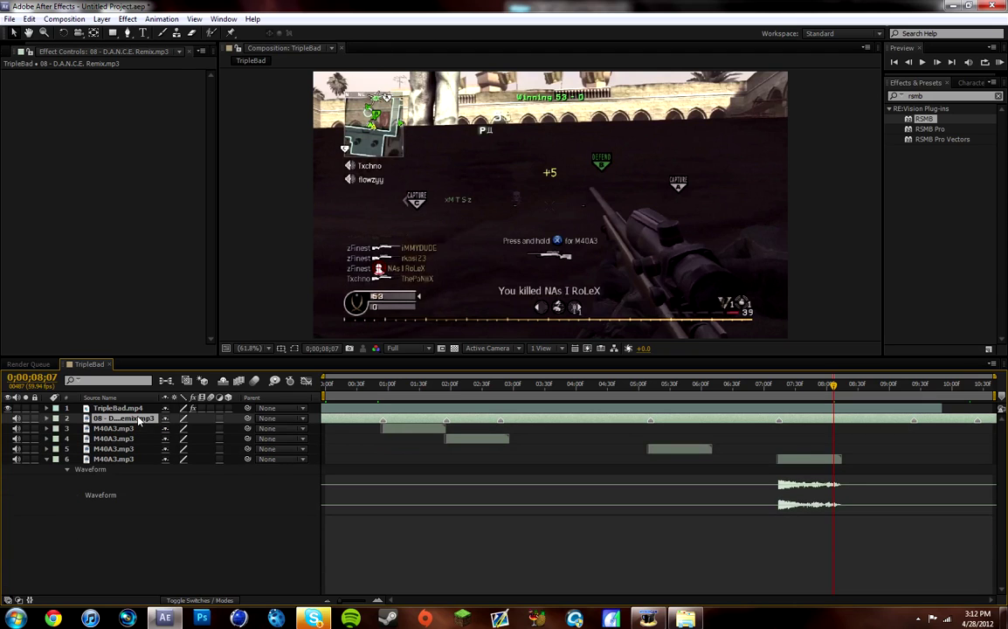
key("l")
key("l")
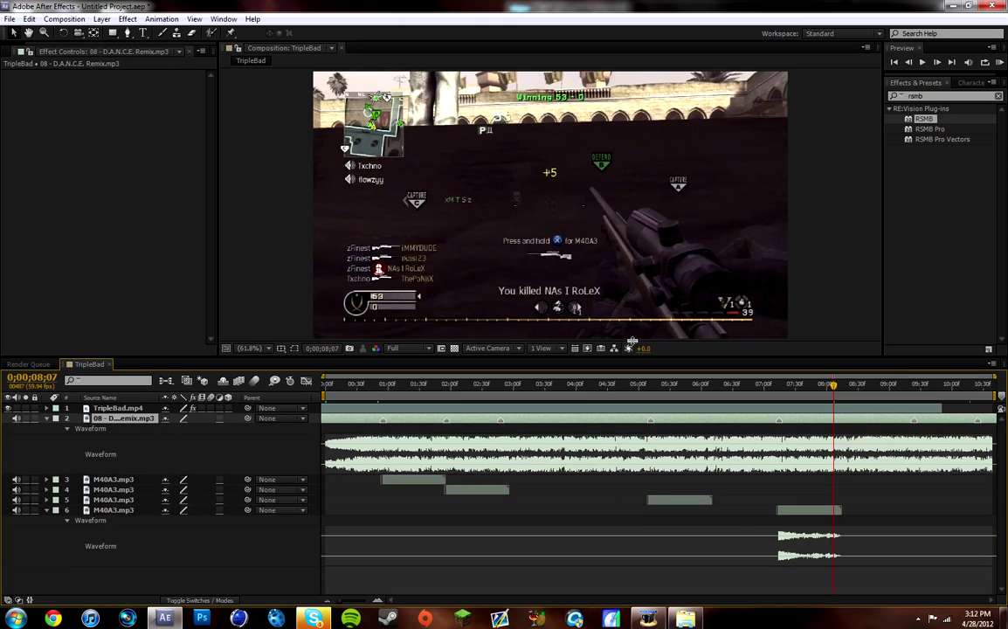
left_click(46, 418)
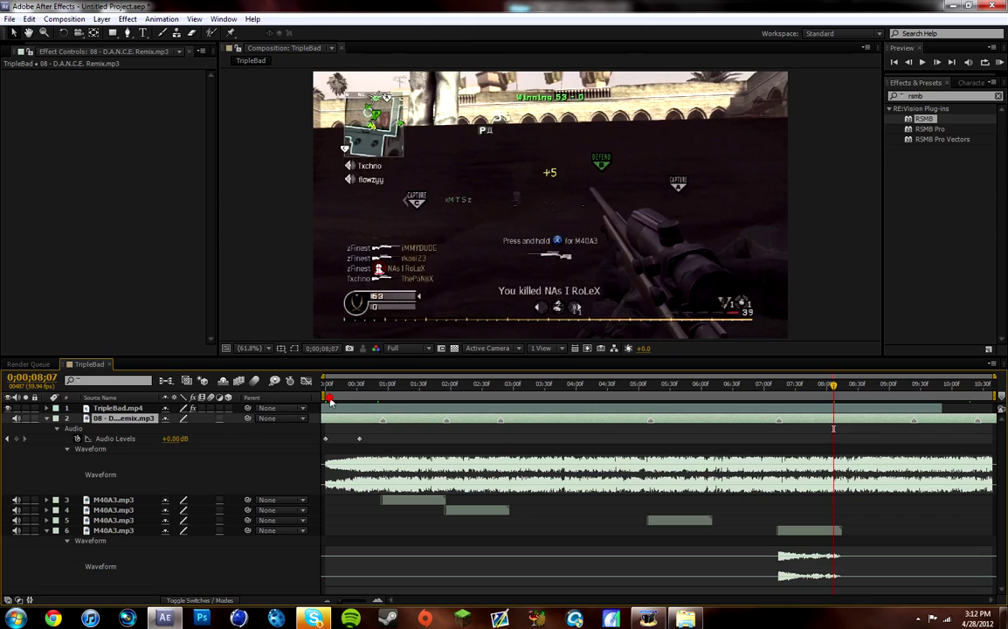
left_click(46, 419)
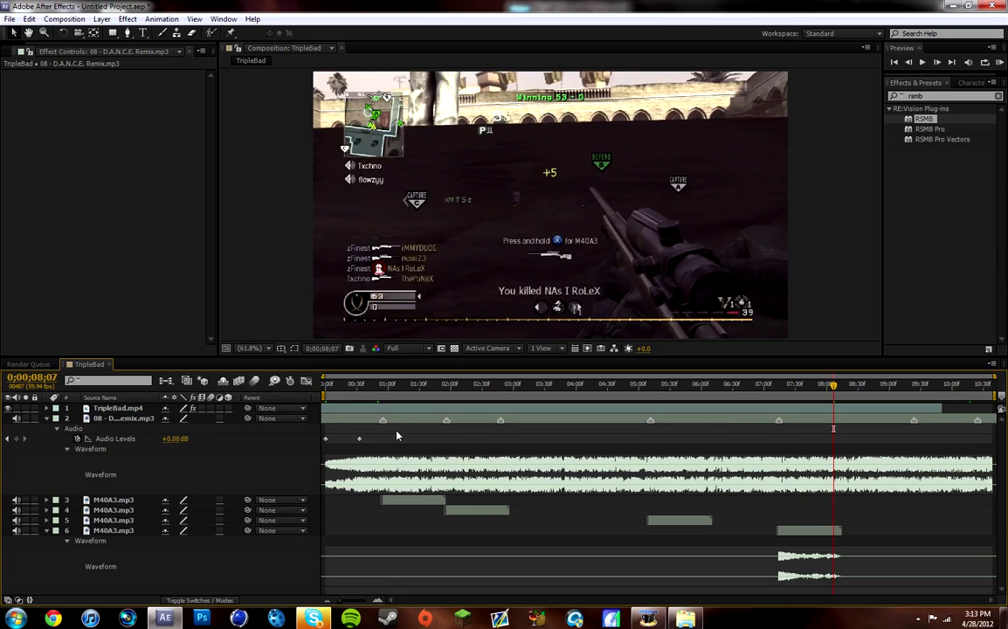
left_click(330, 385)
- Select TripleBad.mp4, show its Opacity, scrub the opening frames, then collapse the layer
left_click_drag(329, 386, 351, 388)
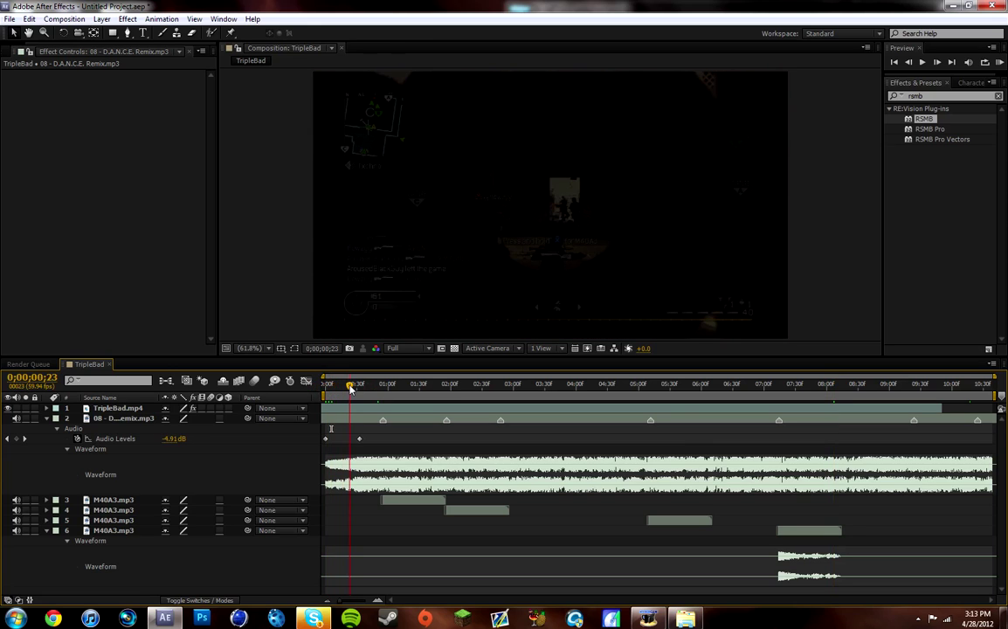
left_click_drag(351, 388, 160, 410)
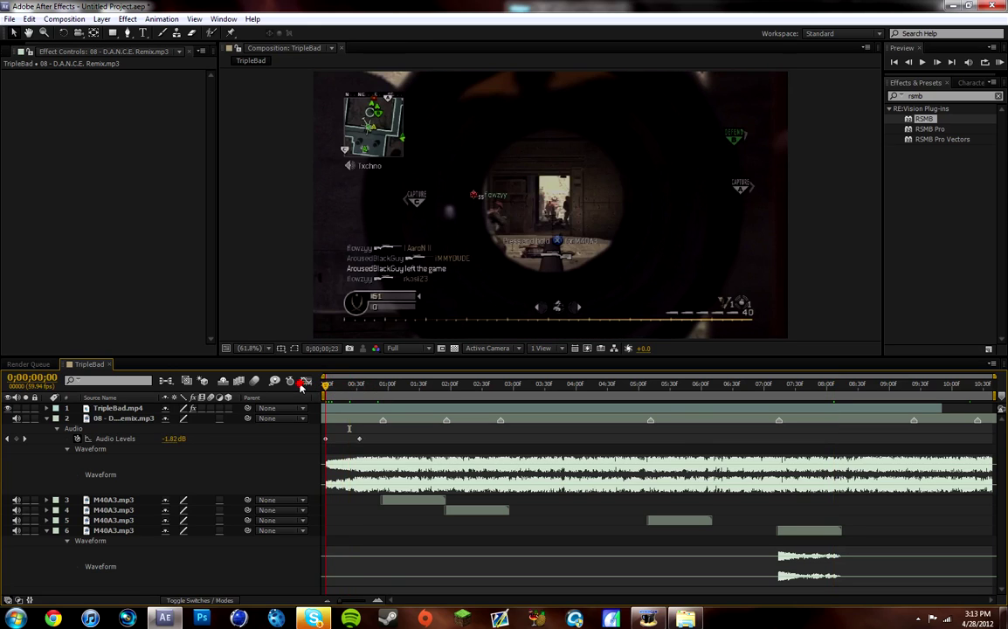
left_click(134, 409)
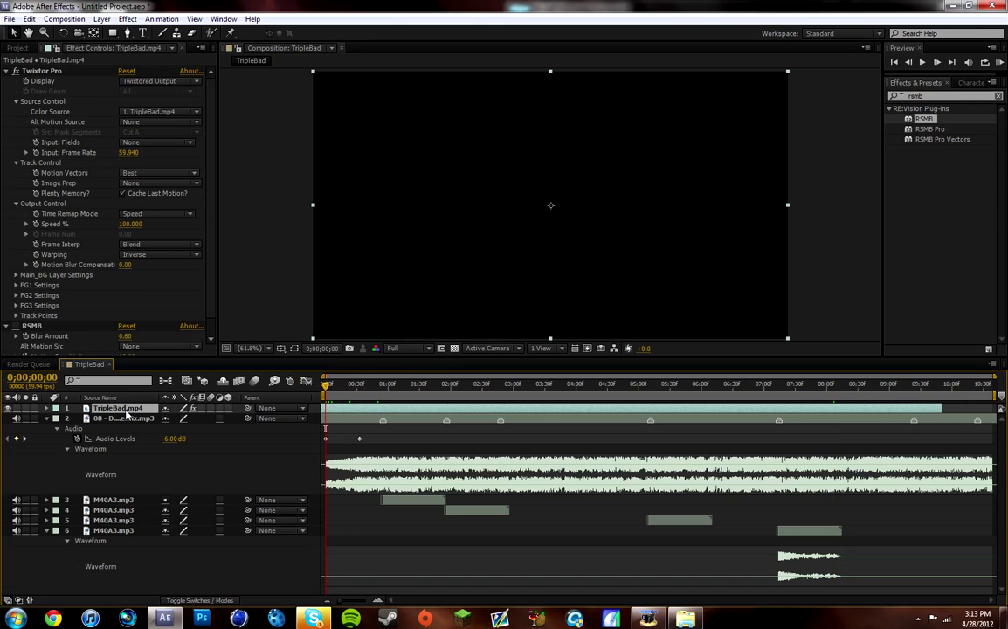
key("t")
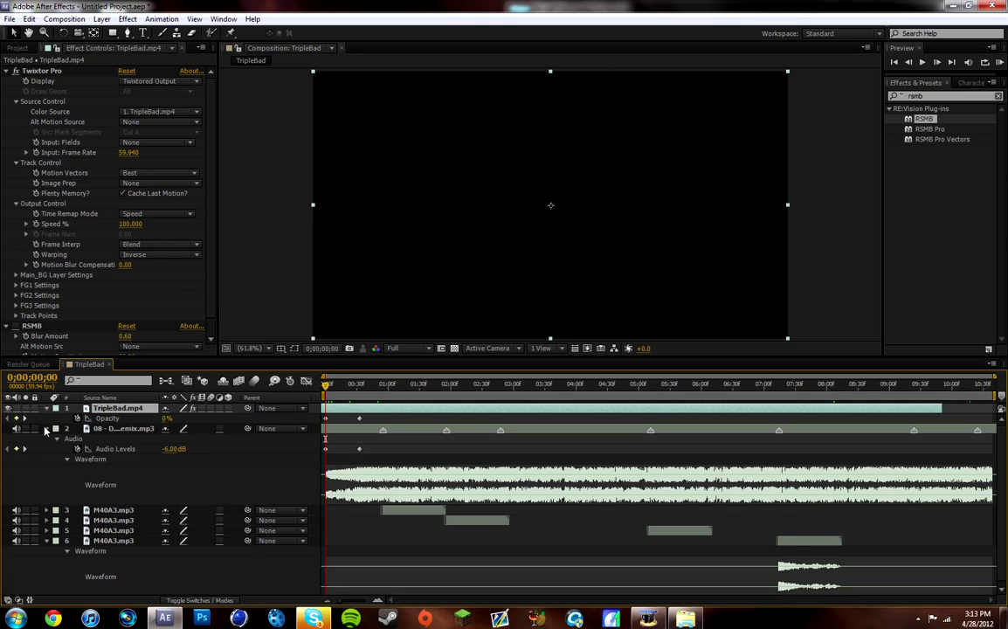
left_click(360, 386)
left_click(366, 386)
key("Home")
left_click(47, 408)
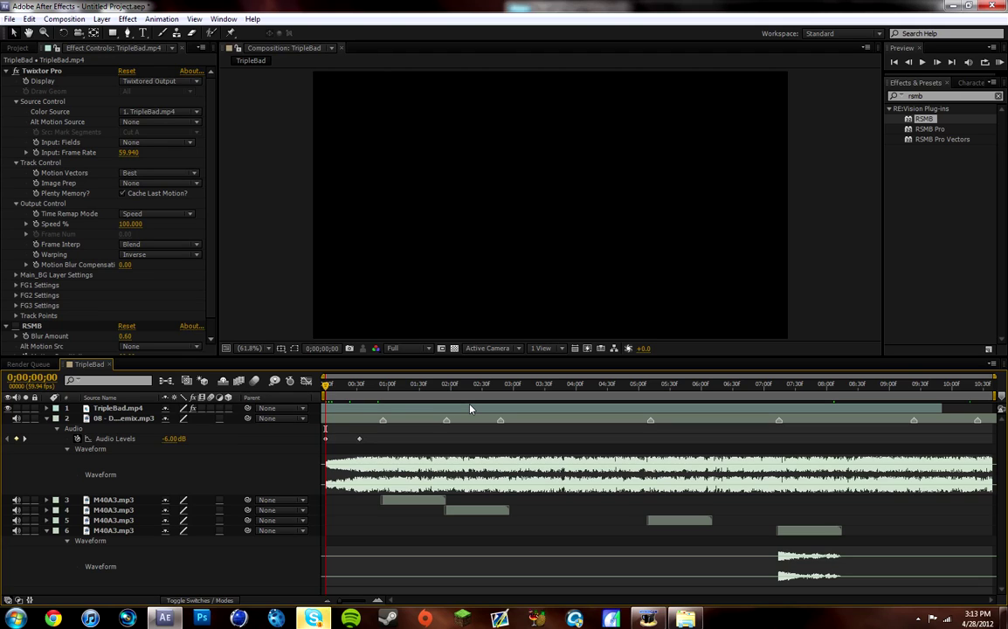
key("KP_0")
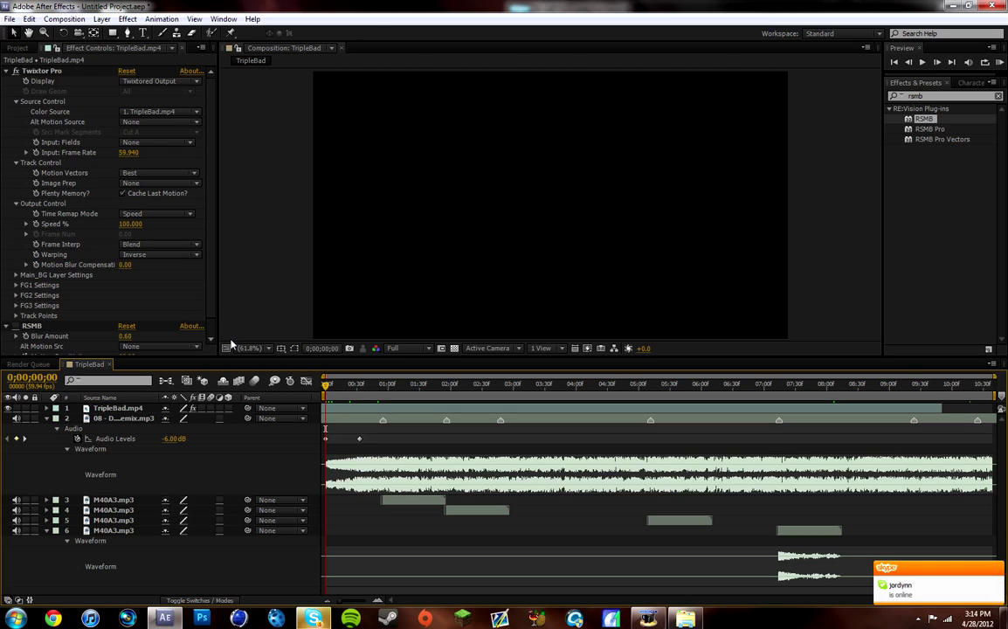
left_click(251, 20)
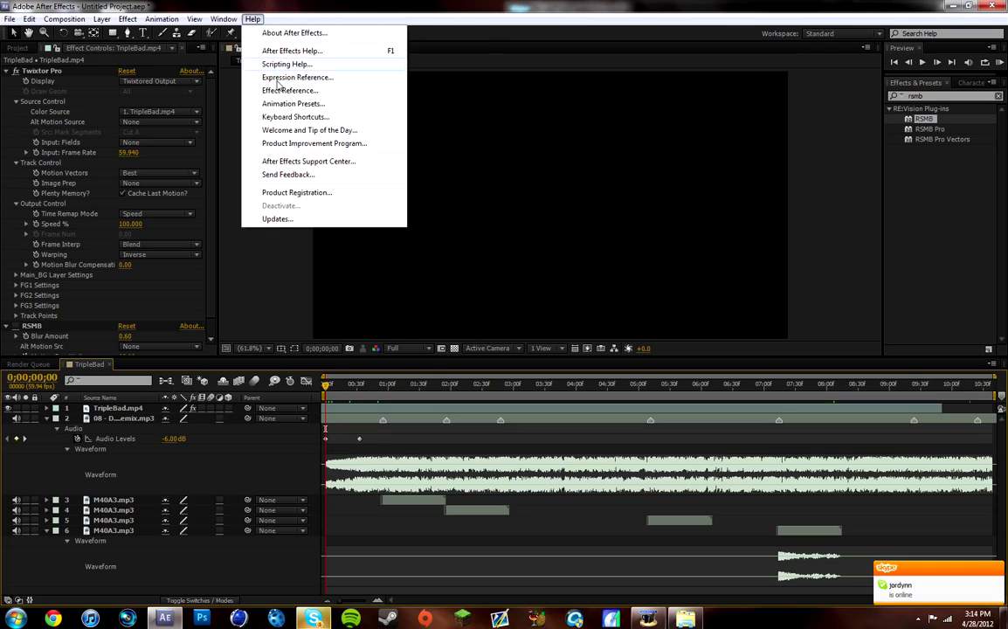
left_click(325, 119)
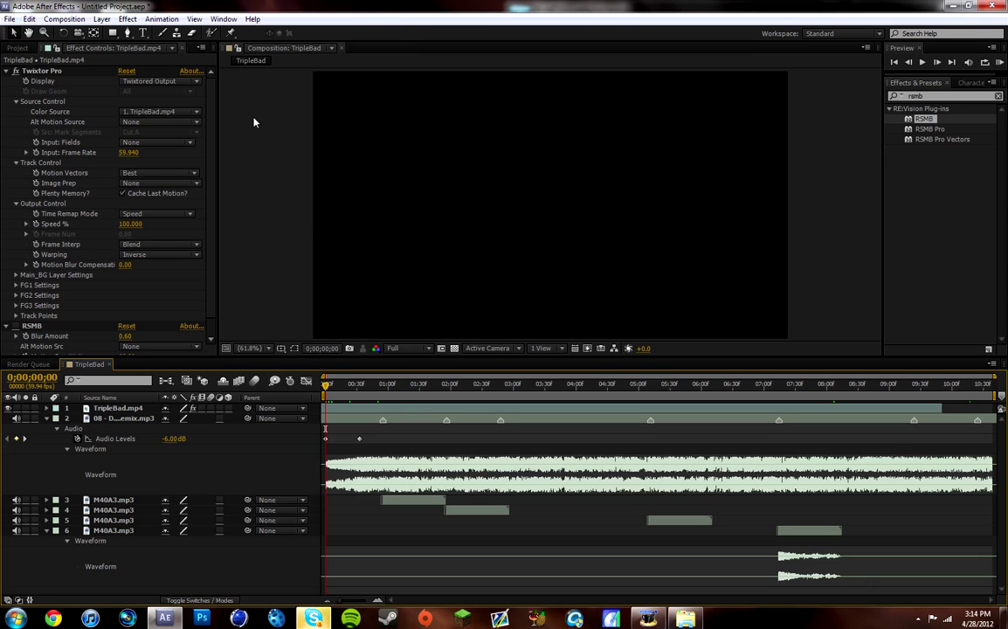
key("alt+h")
key("k")
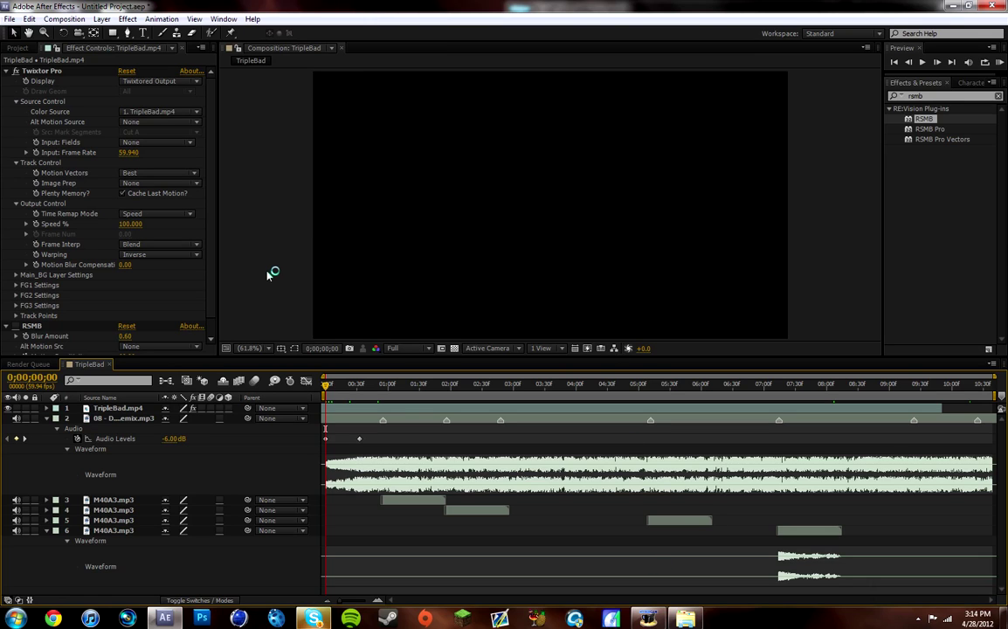
- Return to the first frame and drop a composition marker on the music beat with numpad *
left_click(600, 386)
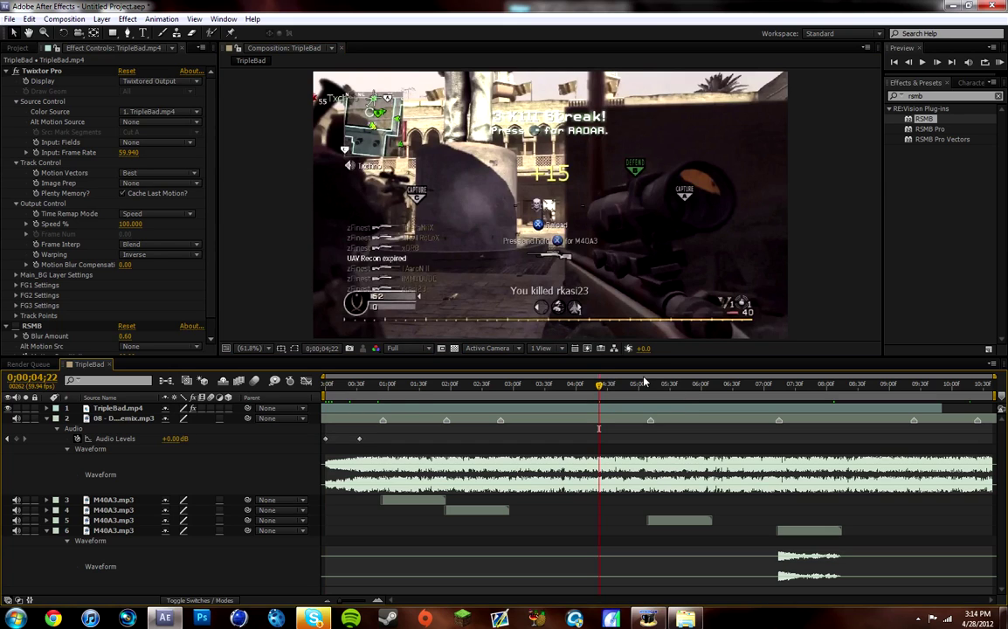
left_click(325, 385)
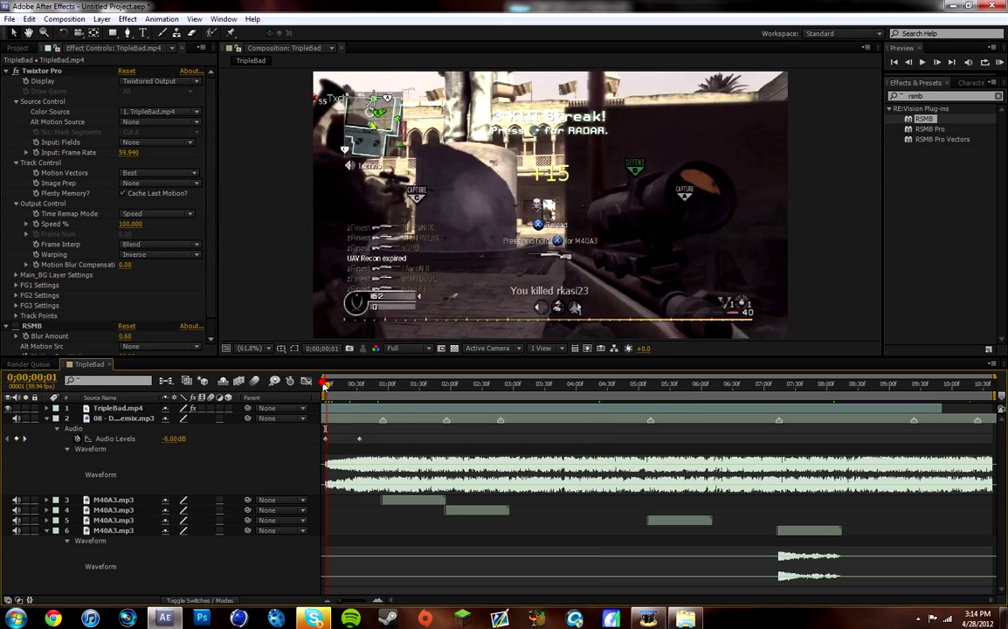
key("Home")
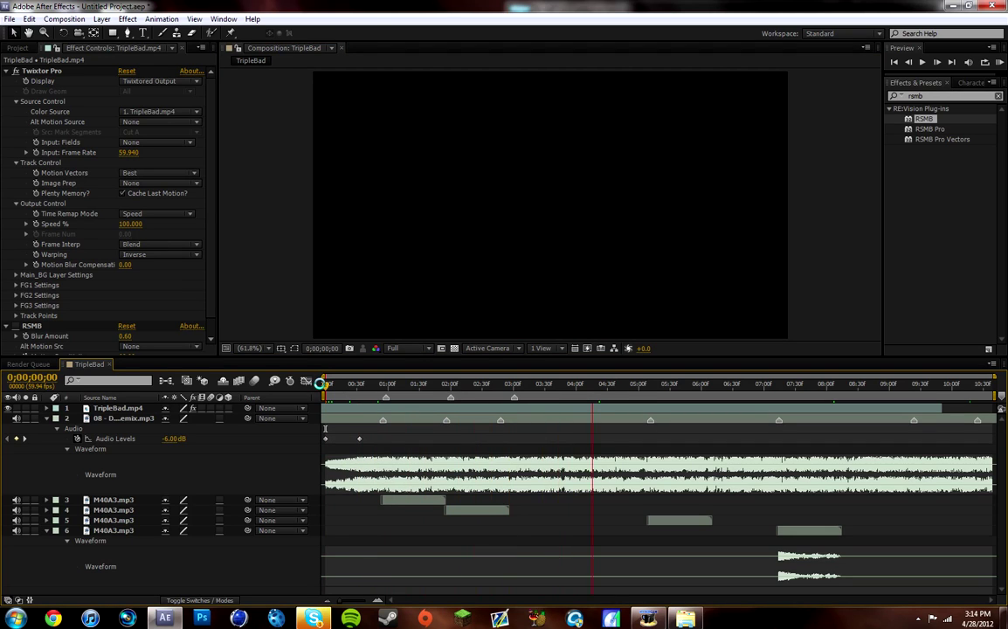
key("KP_Multiply")
key("F1")
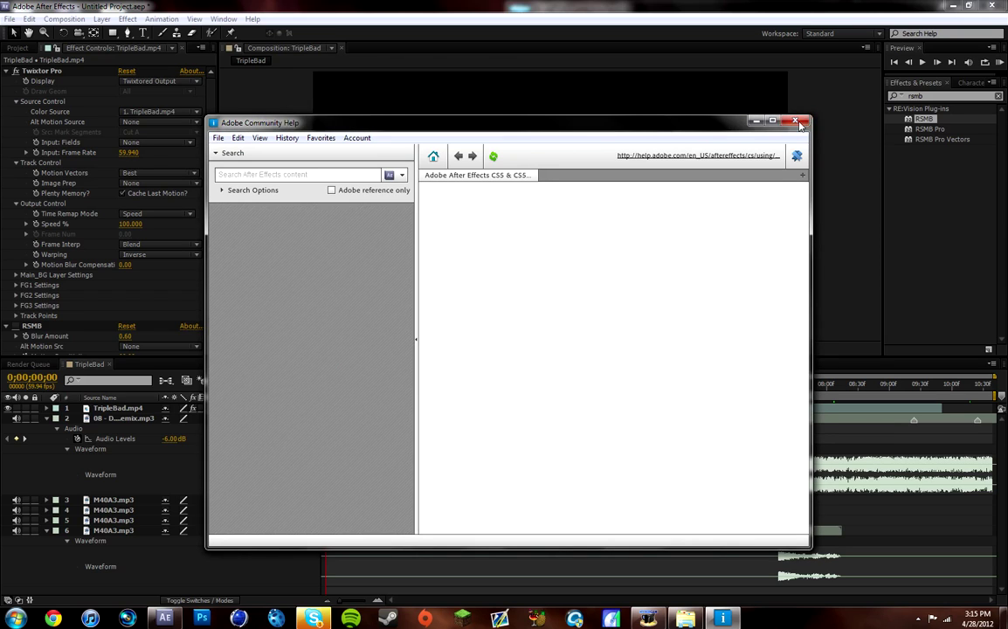
left_click(796, 123)
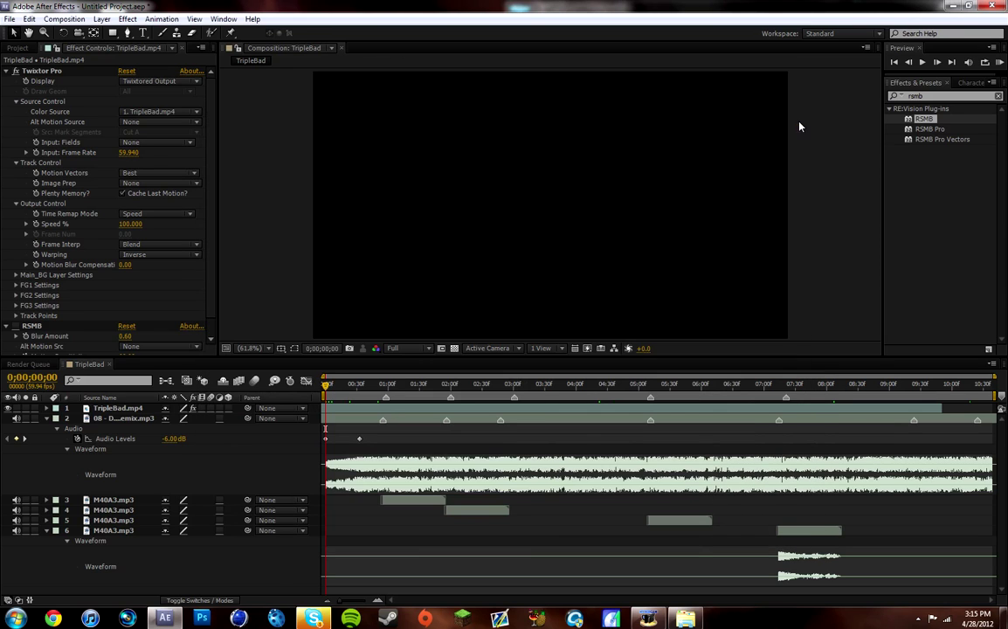
- Scrub the shots and park the time indicator on the first beat marker at 0;00;00;55
left_click(377, 384)
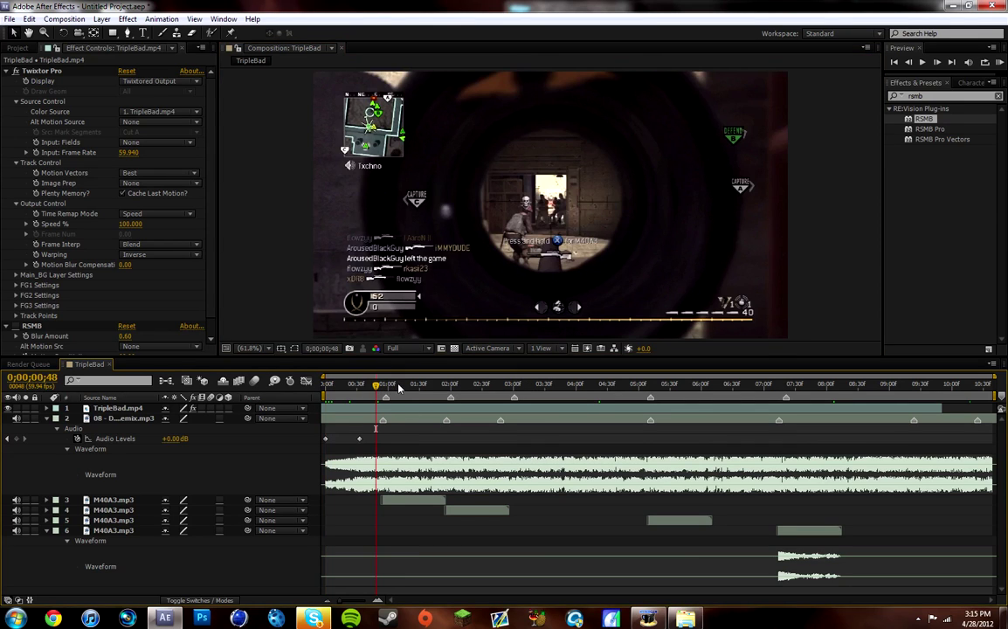
left_click(464, 384)
left_click(450, 385)
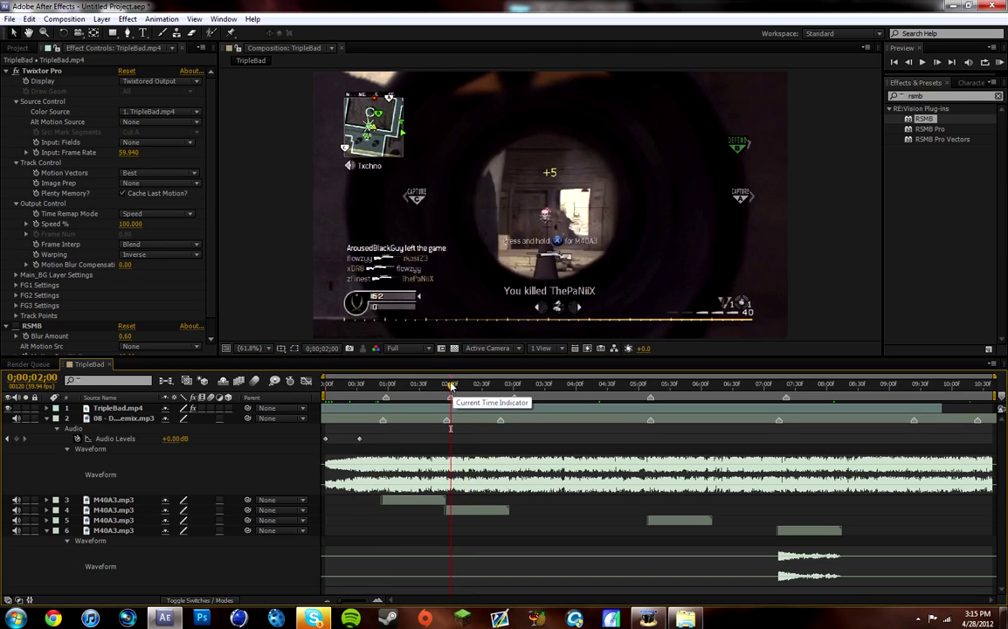
mouse_move(451, 385)
left_mouse_down()
mouse_move(387, 386)
mouse_move(448, 386)
left_mouse_up()
mouse_move(817, 385)
left_mouse_down()
mouse_move(450, 385)
mouse_move(308, 400)
mouse_move(387, 386)
left_mouse_up()
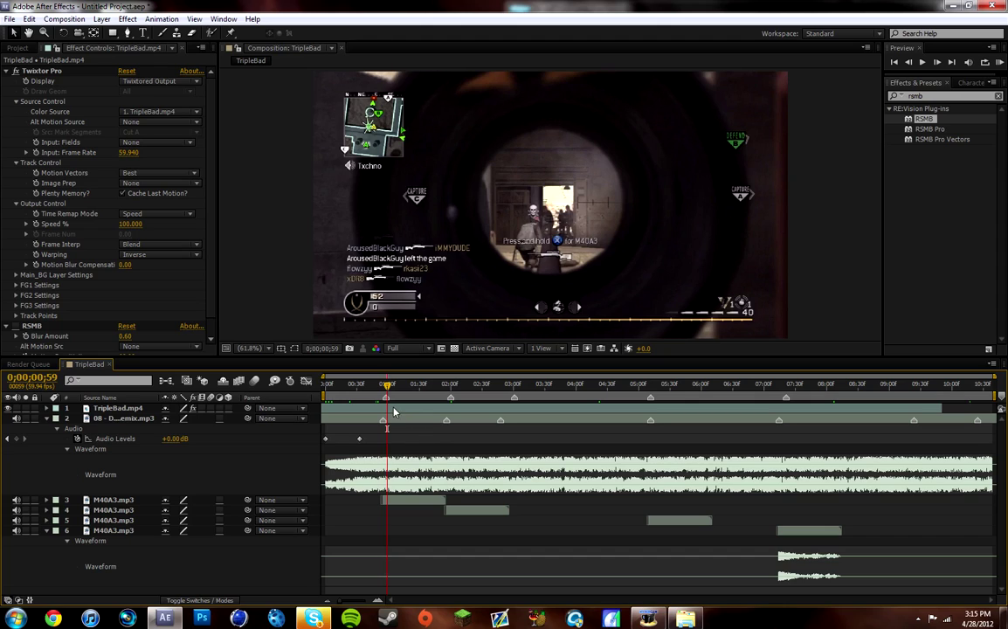
left_click(132, 409)
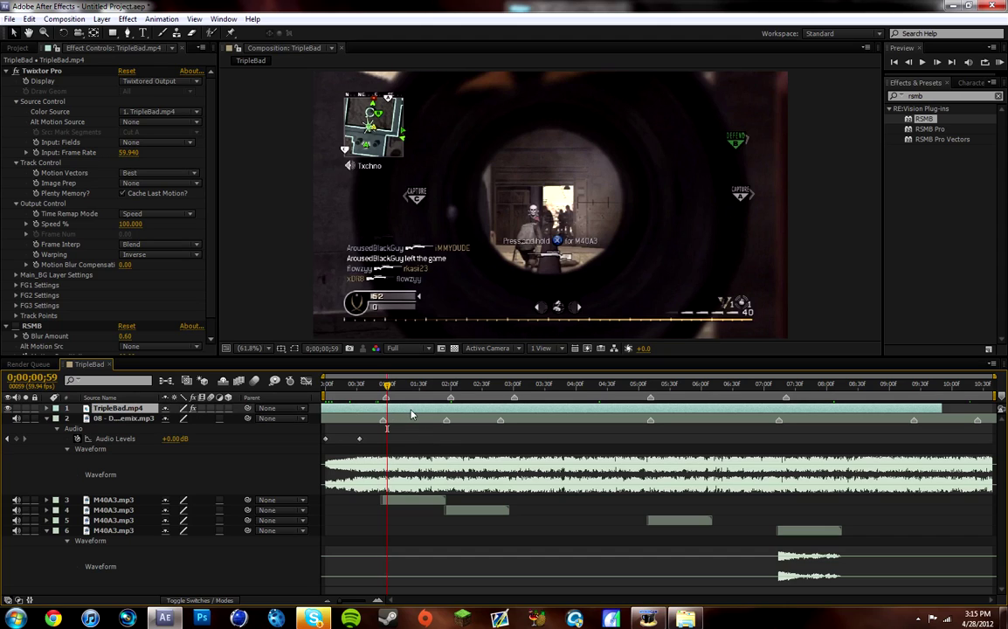
left_click_drag(387, 384, 385, 385)
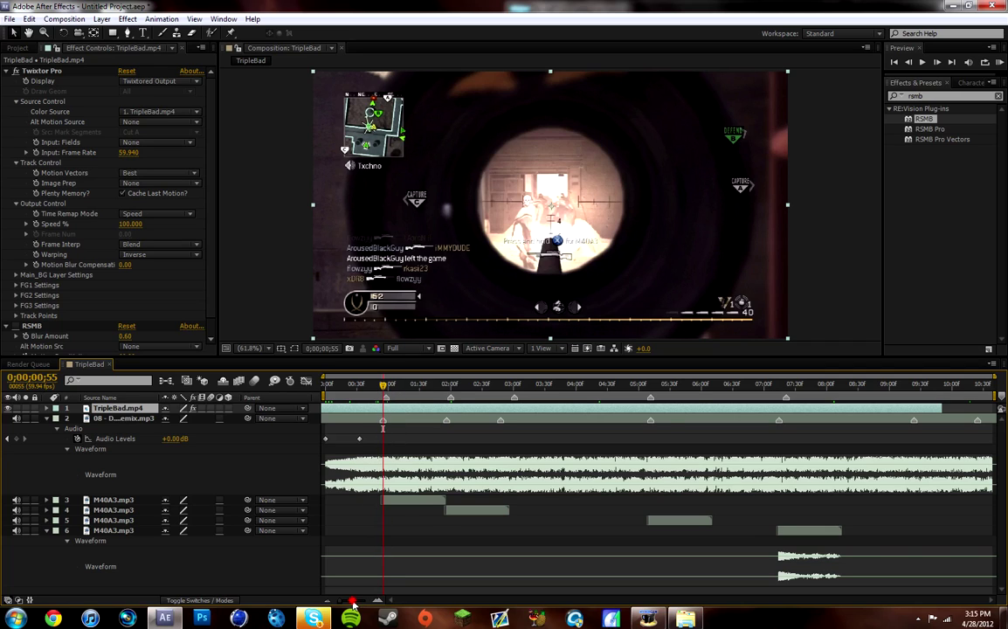
key("equal")
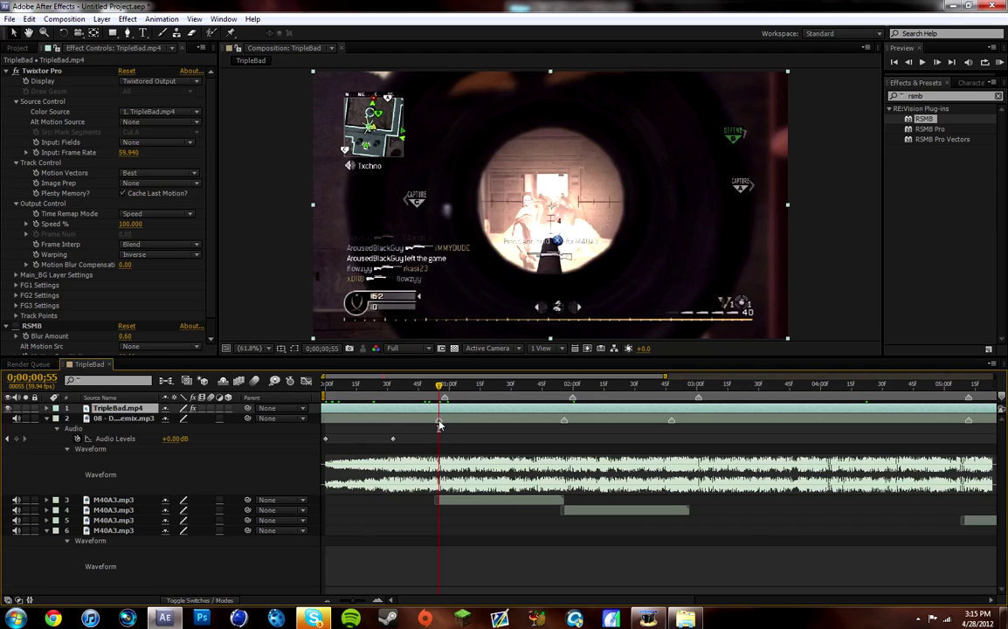
- Check both M40A3.mp3 gun-sound layers, reselect TripleBad.mp4, and park at 0;00;01;21 after the kill
left_click(446, 504)
left_click(109, 411)
left_click(594, 511)
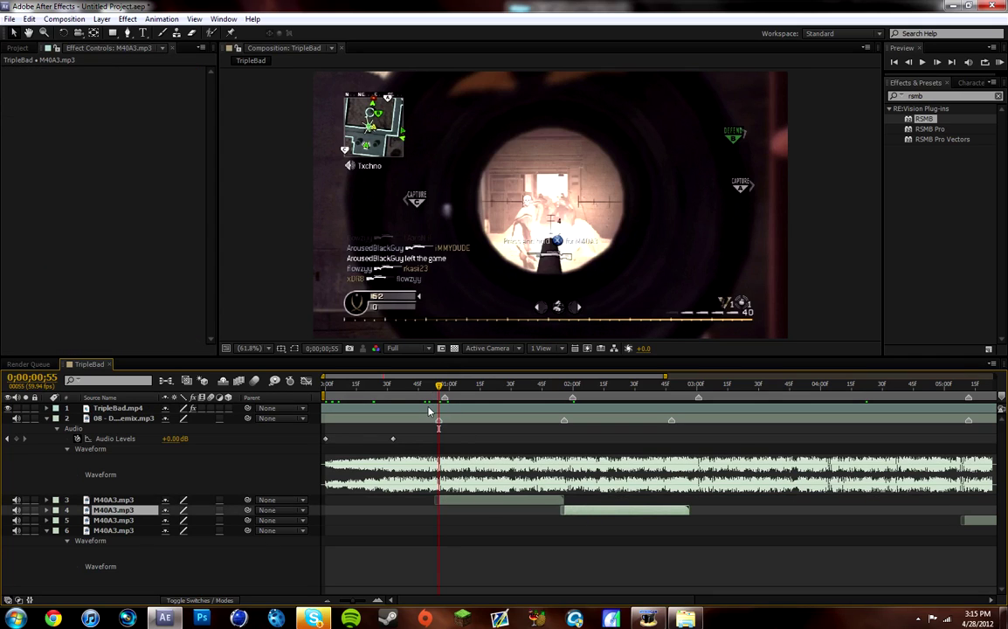
left_click(102, 411)
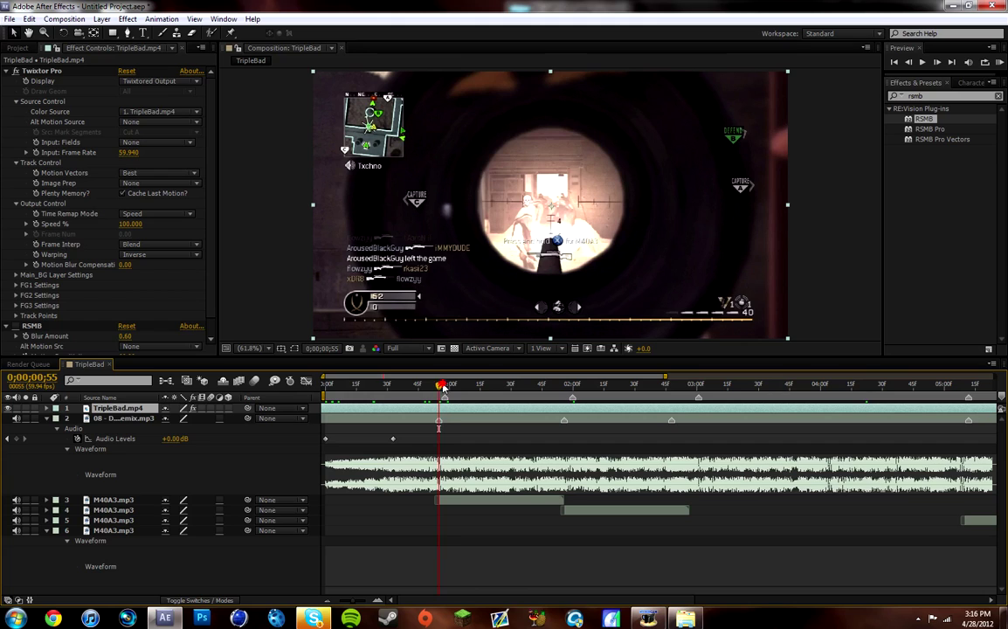
left_click_drag(440, 388, 448, 387)
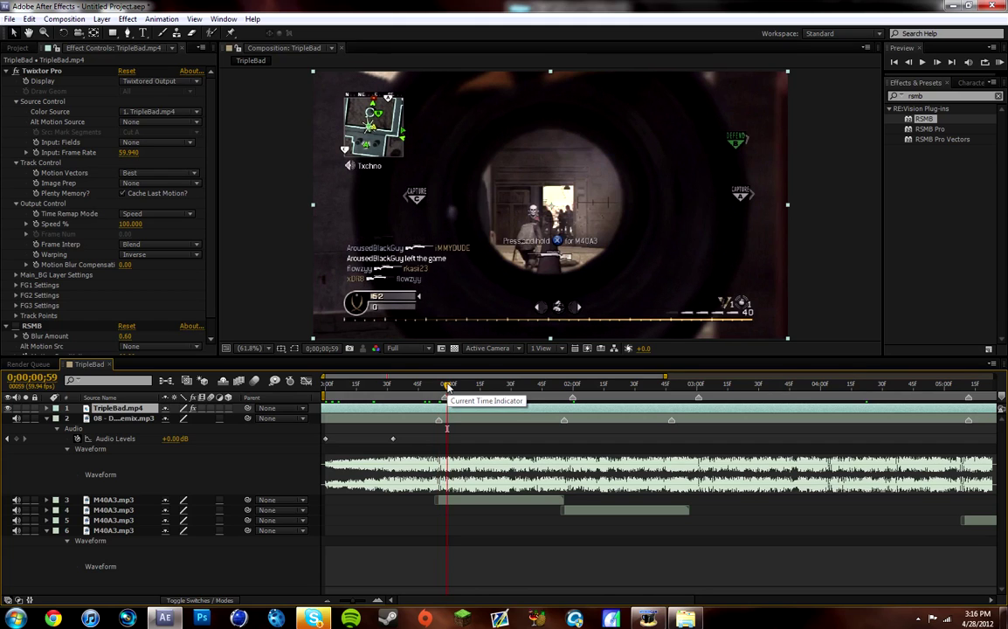
left_click_drag(448, 387, 493, 393)
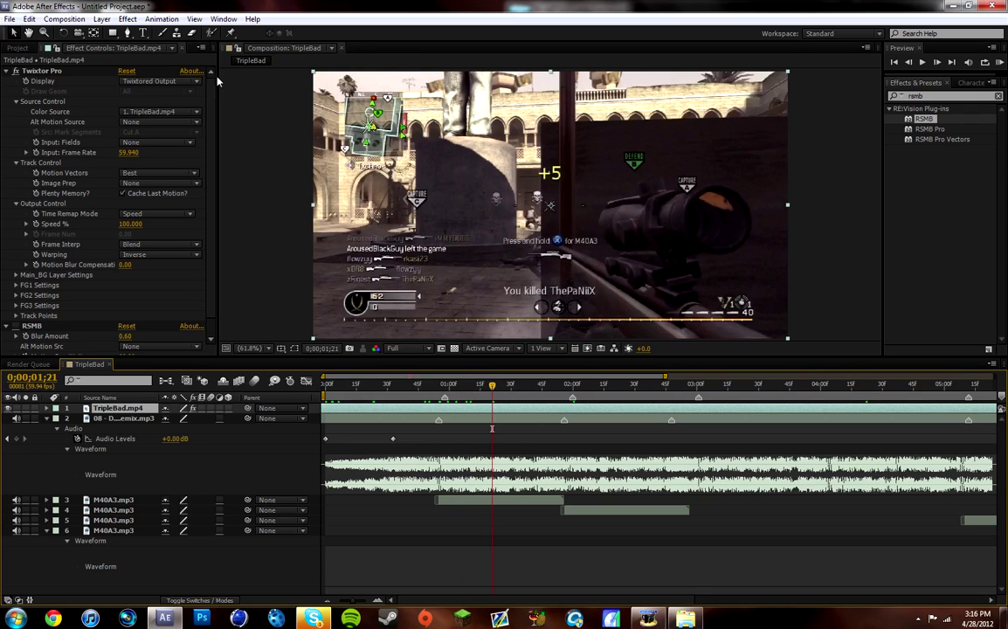
left_click(37, 223)
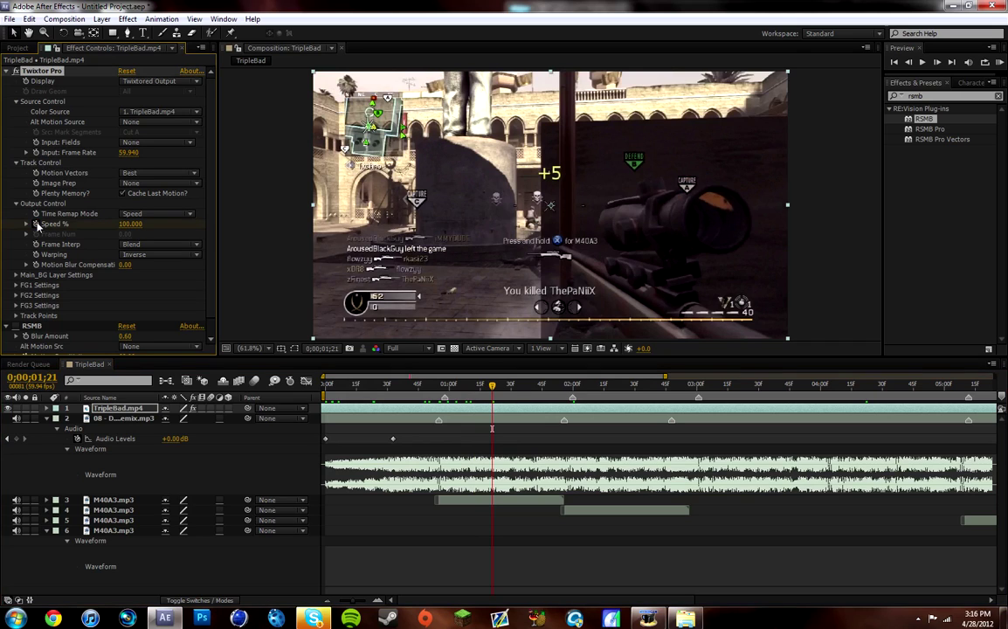
- Set Twixtor Pro Speed % to 2 at the kill frame and dismiss the Adobe AIR update prompt
left_click(130, 223)
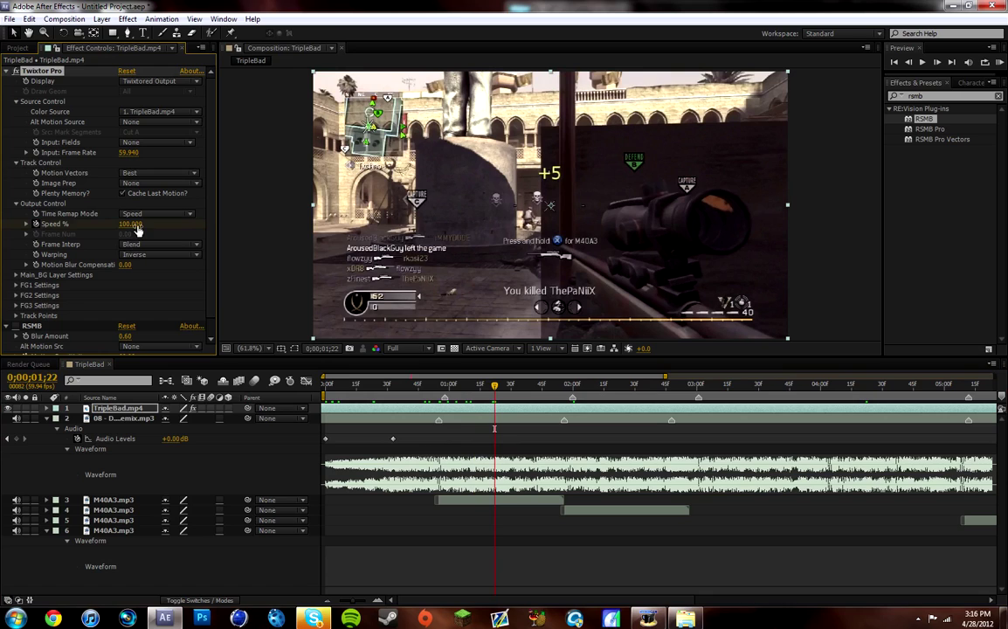
type("5")
key("Return")
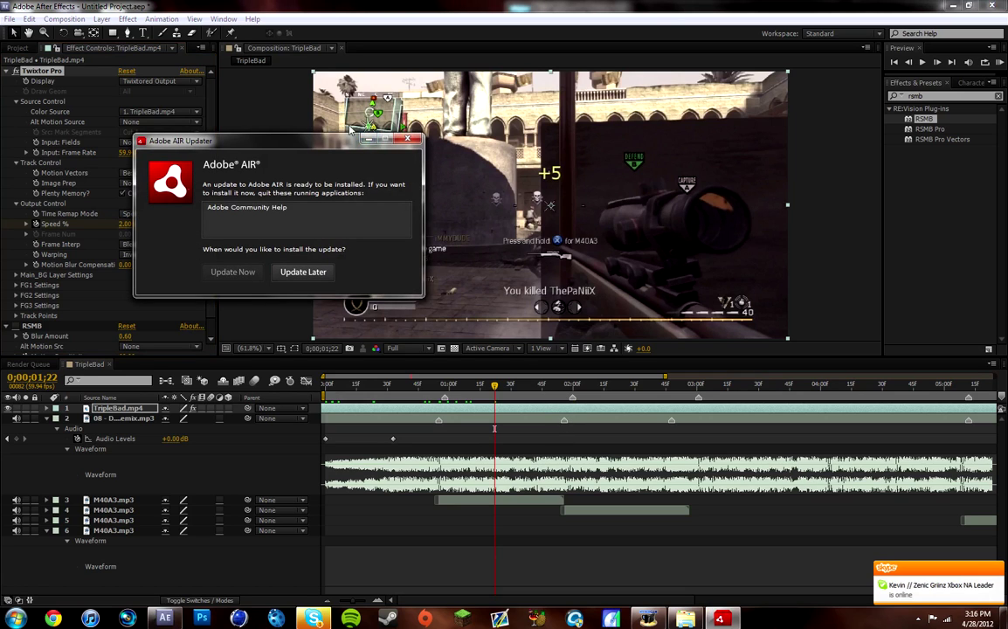
left_click(407, 140)
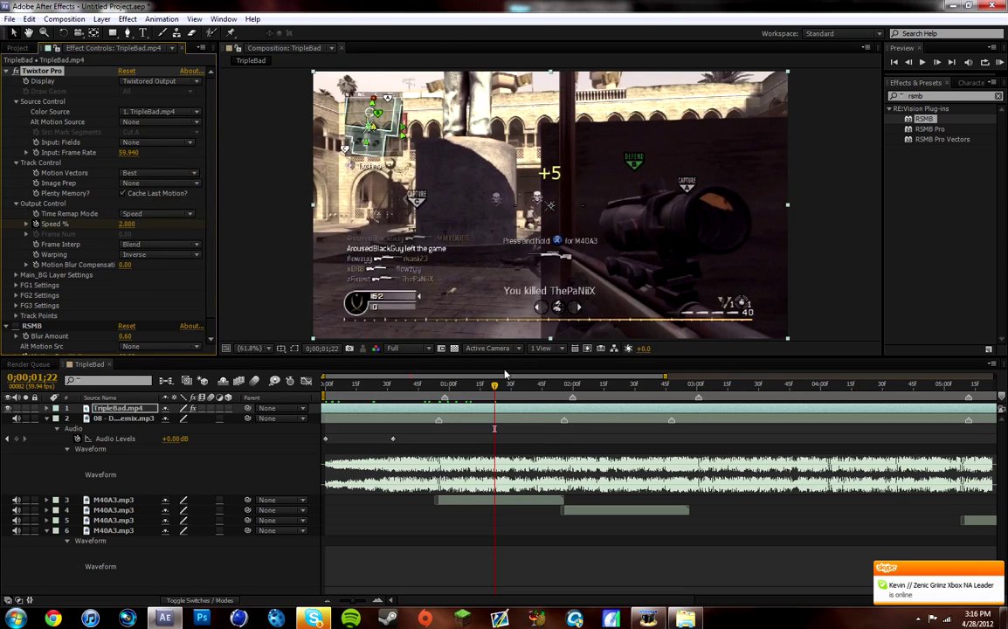
- Scrub through the slowed footage, stopping around 0;00;01;43
left_click_drag(495, 385, 551, 386)
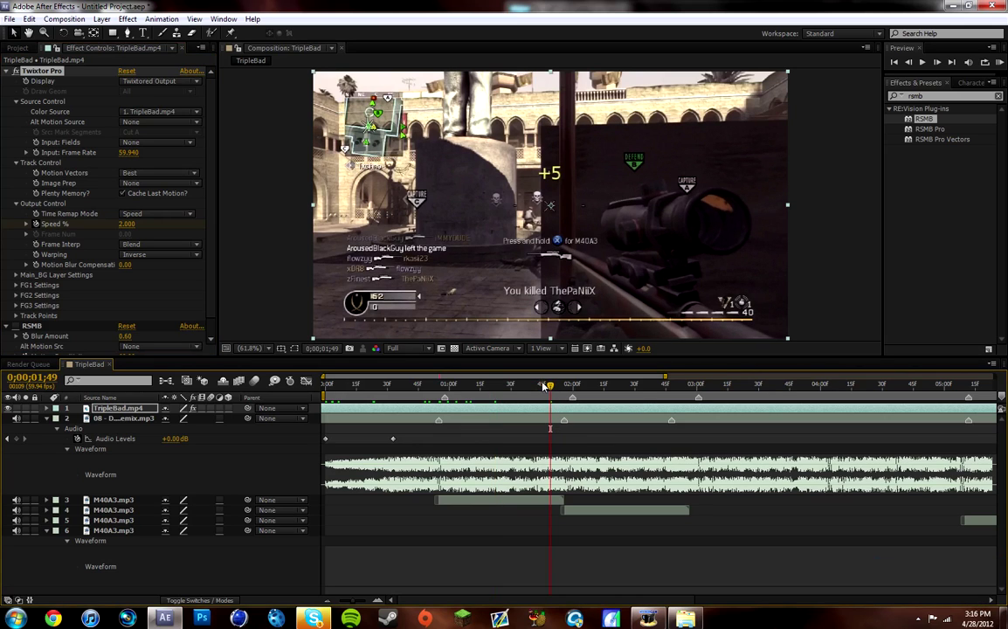
left_click(544, 386)
key("Page_Down")
left_click(538, 386)
left_click(47, 409)
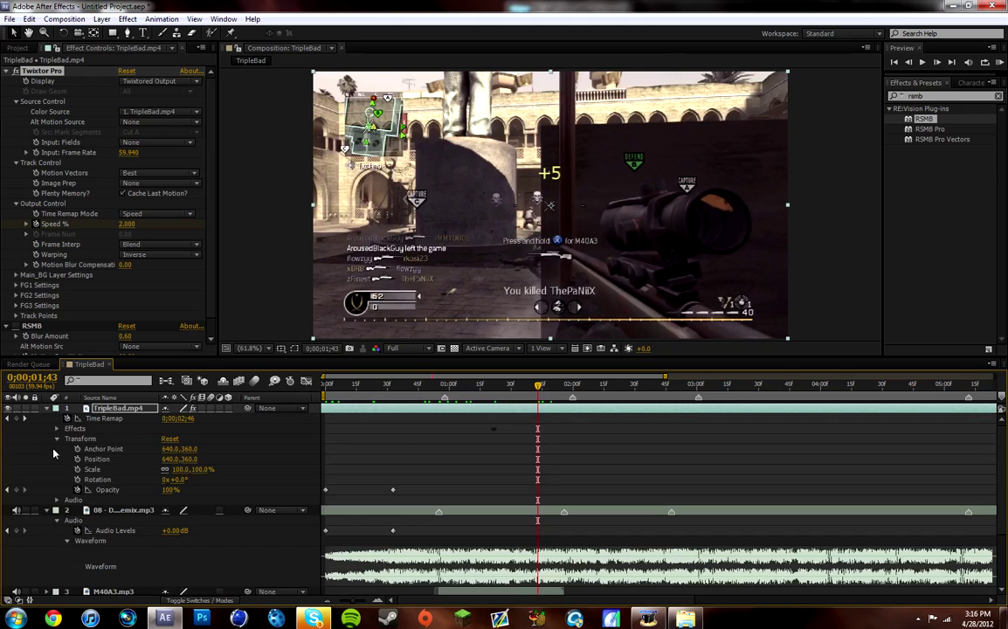
- Twirl open Twixtor Pro's Output Control and keyframe Speed % at 100 two frames later, at 0;00;01;45
left_click(58, 429)
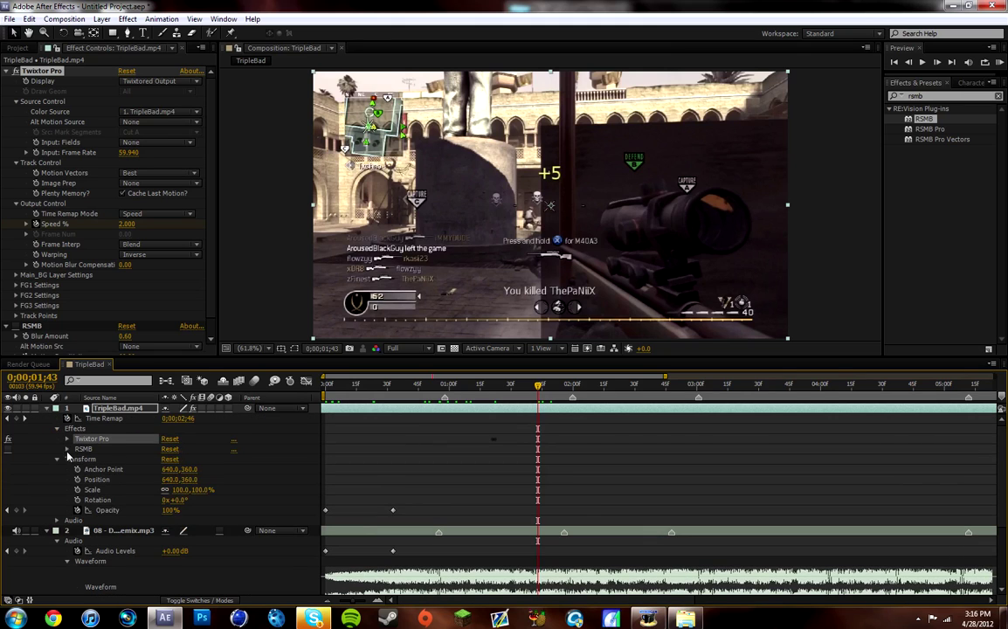
left_click(67, 440)
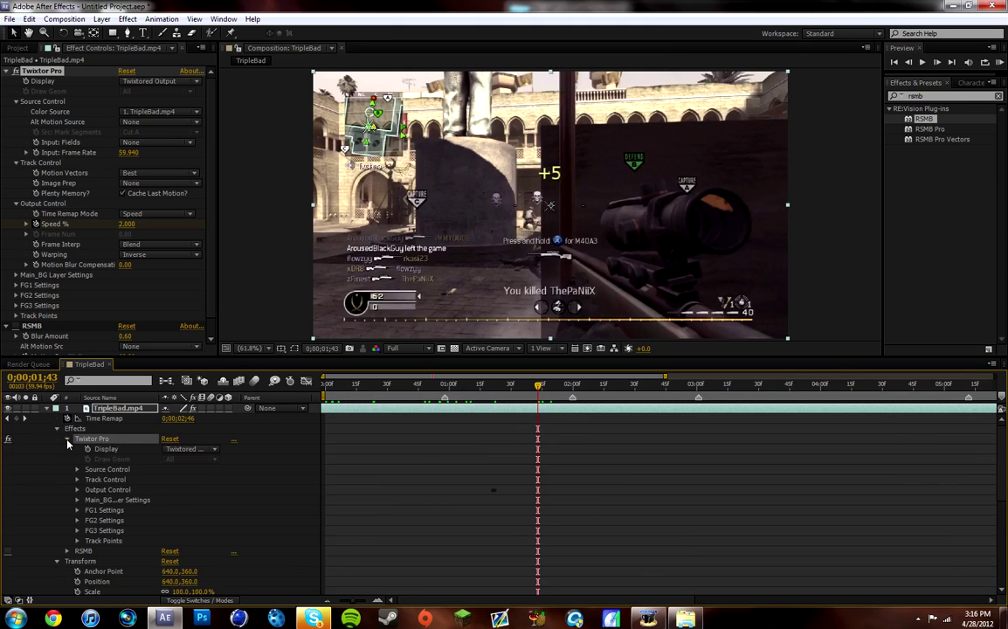
left_click(78, 490)
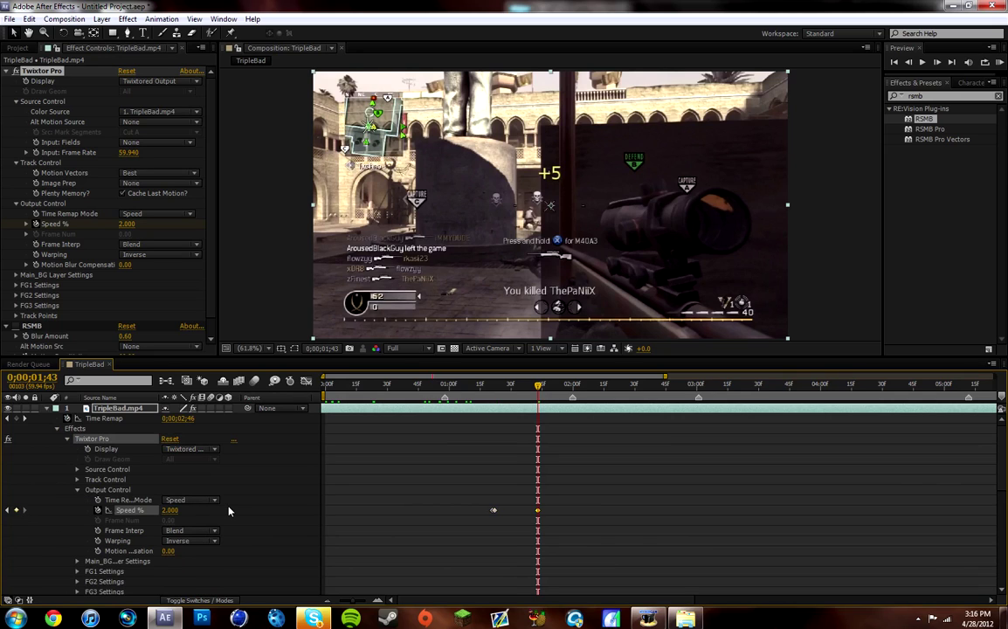
key("Page_Down")
key("Page_Down")
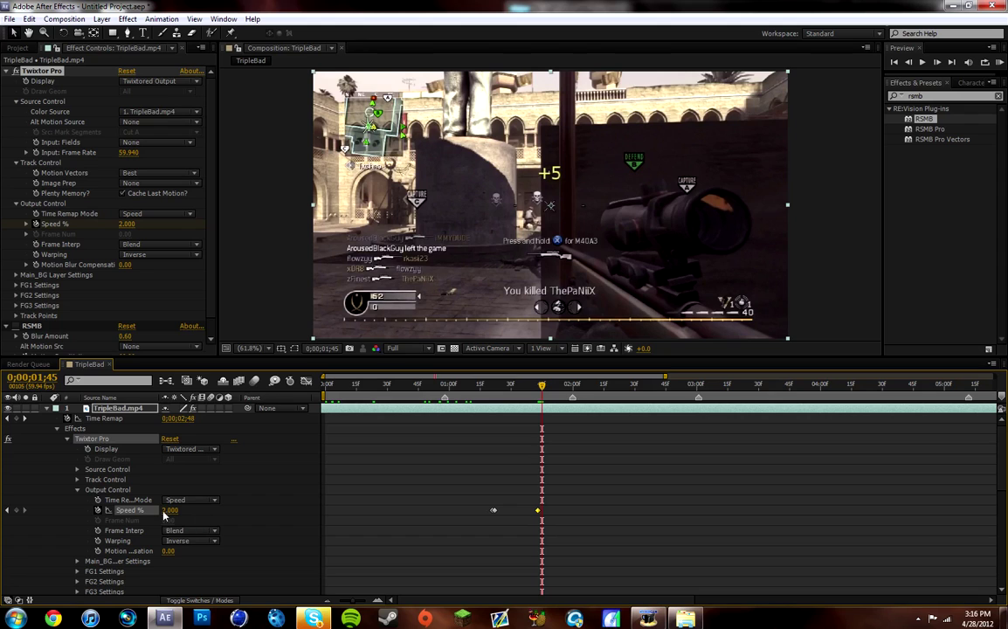
left_click(169, 512)
type("100.000")
key("Return")
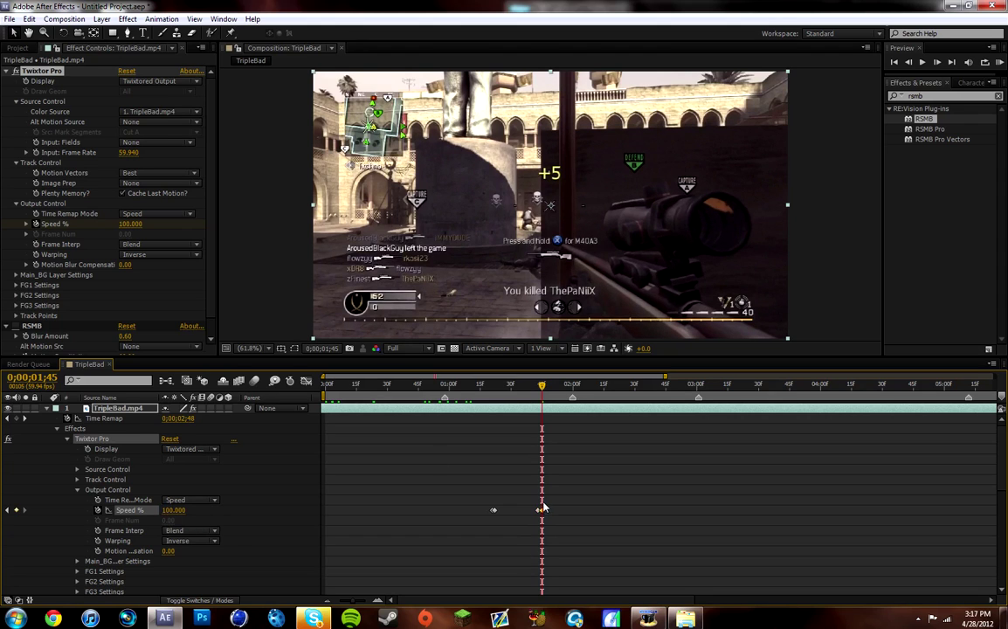
- Move the current time forward to 0;00;01;56
scroll(542, 507, "down", 5)
scroll(541, 506, "down", 4)
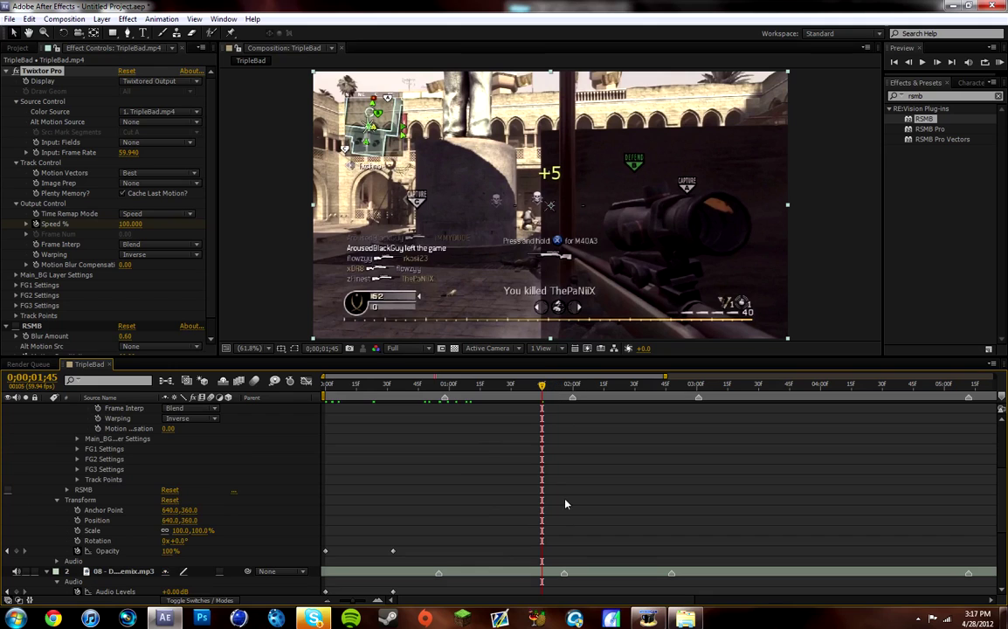
scroll(542, 511, "down", 2)
scroll(504, 479, "up", 4)
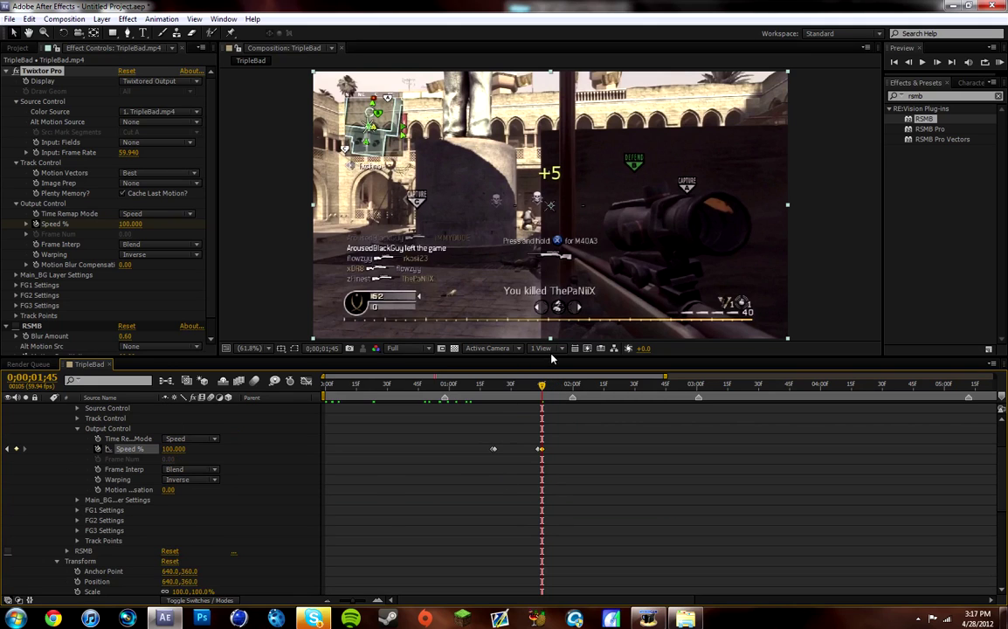
left_click_drag(542, 386, 570, 395)
scroll(573, 395, "down", 5)
scroll(583, 395, "down", 1)
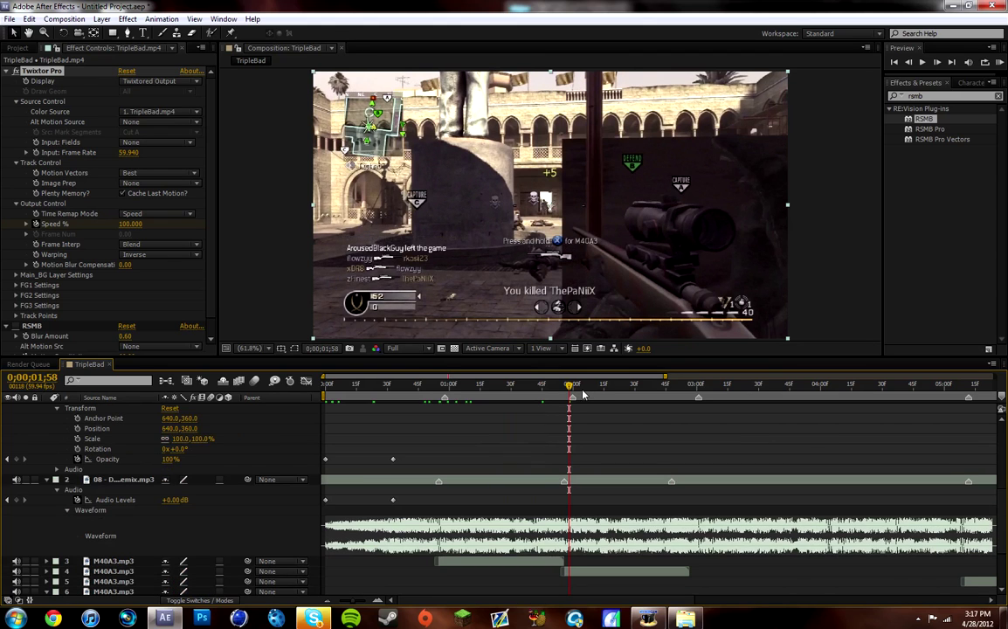
left_click_drag(570, 391, 566, 395)
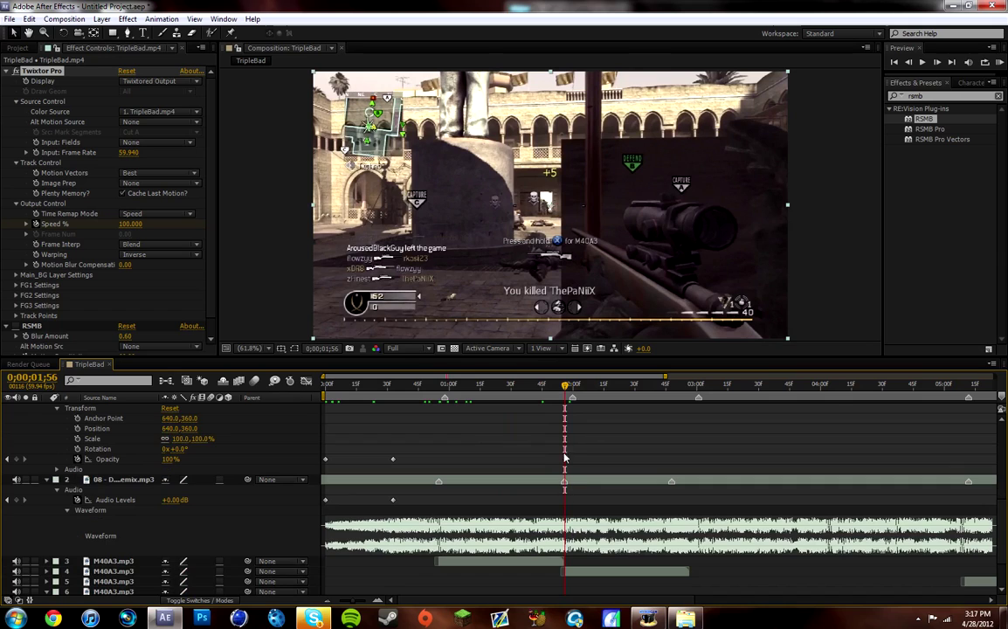
- Raise Twixtor Pro Speed % at 0;00;01;56 through 390, 410 and 440 to 500
scroll(552, 444, "up", 6)
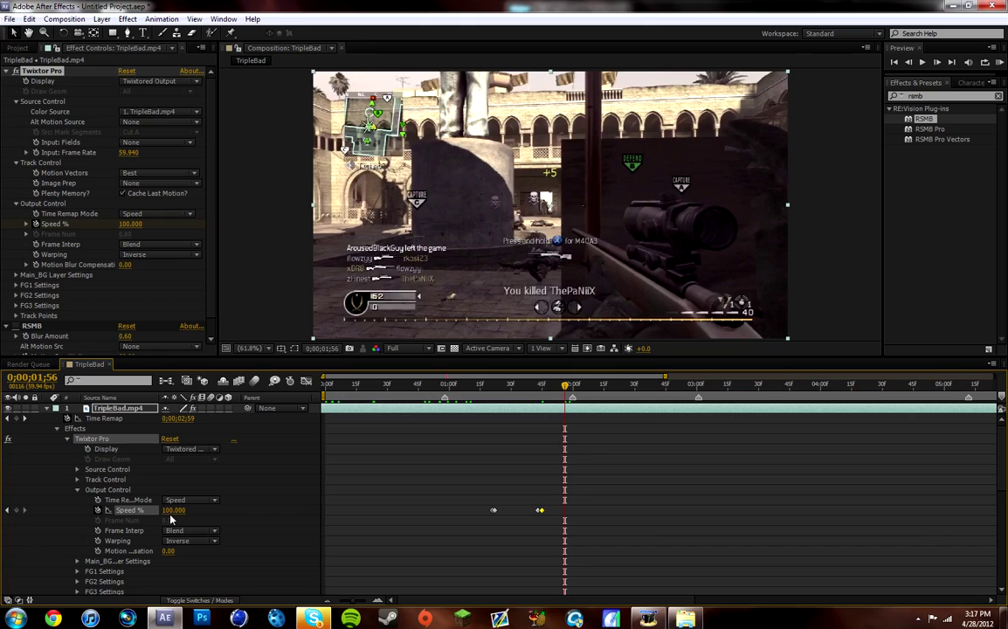
left_click_drag(171, 512, 187, 510)
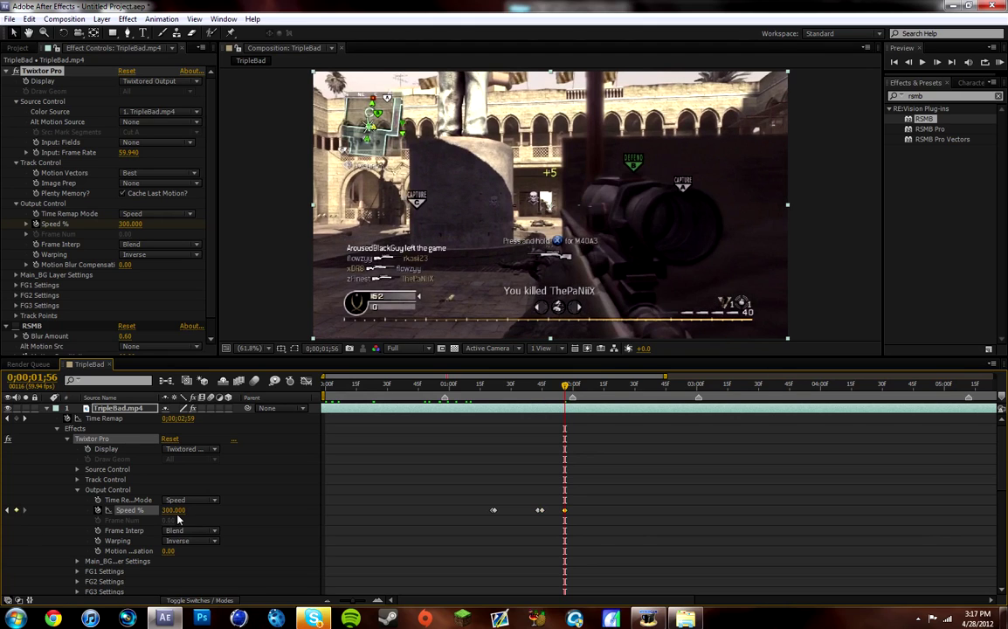
left_click(179, 511)
key("Return")
left_click(173, 510)
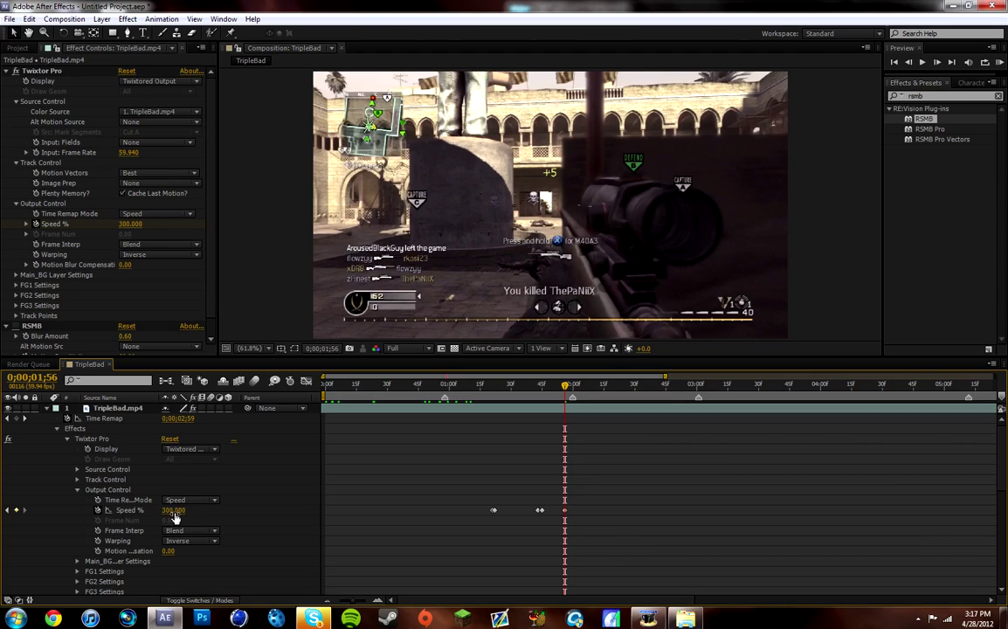
type("390")
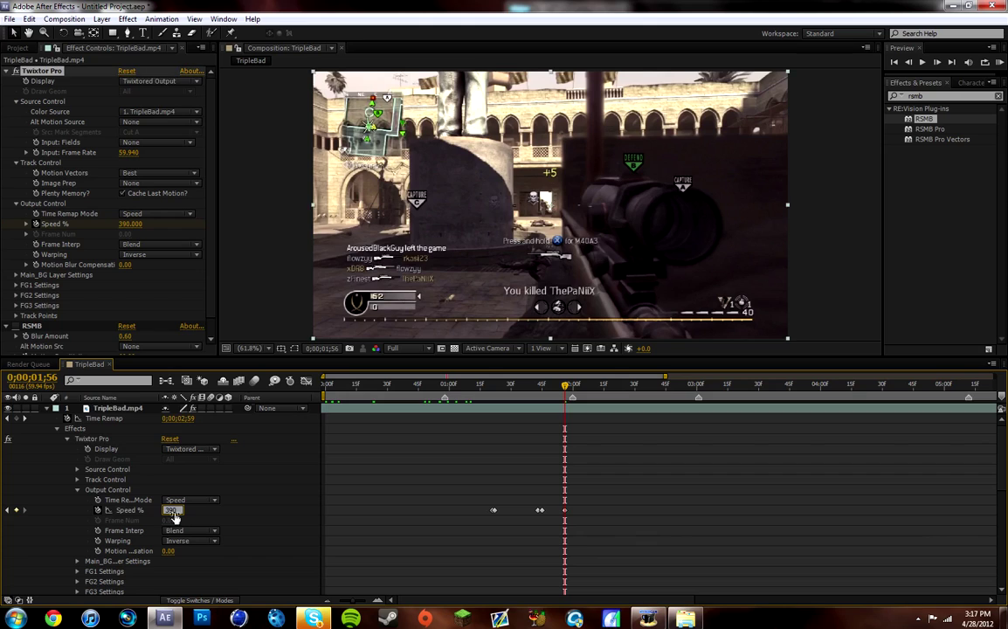
key("Return")
left_click(175, 510)
type("410.000")
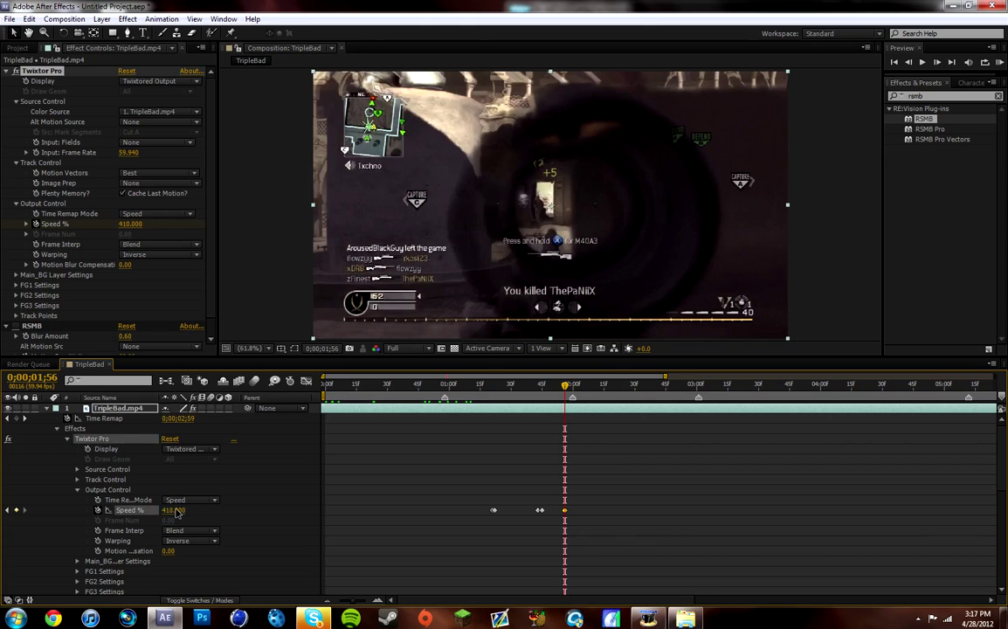
type("410")
key("Return")
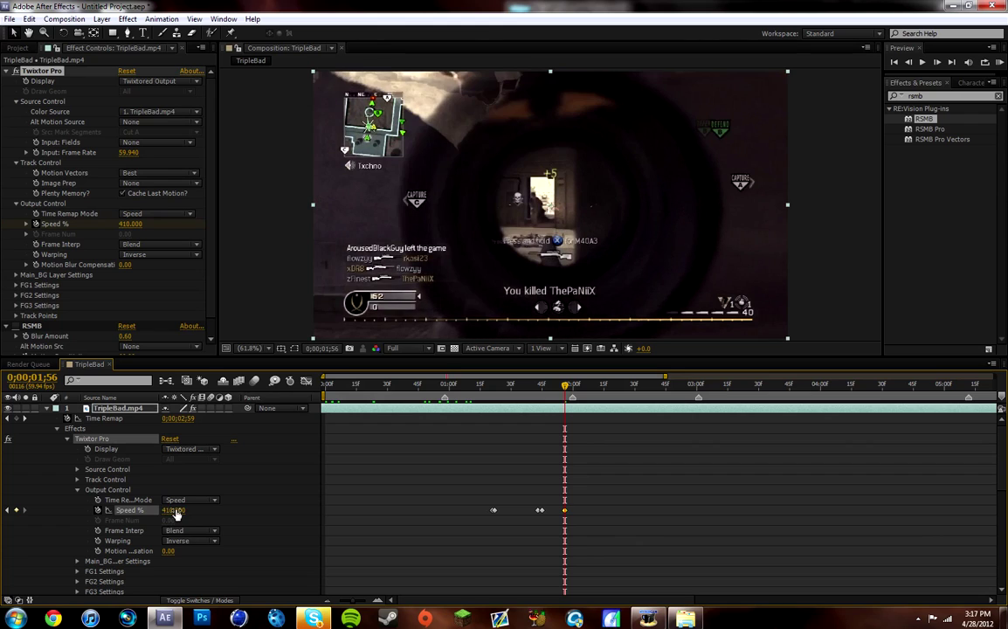
left_click(175, 511)
key("Return")
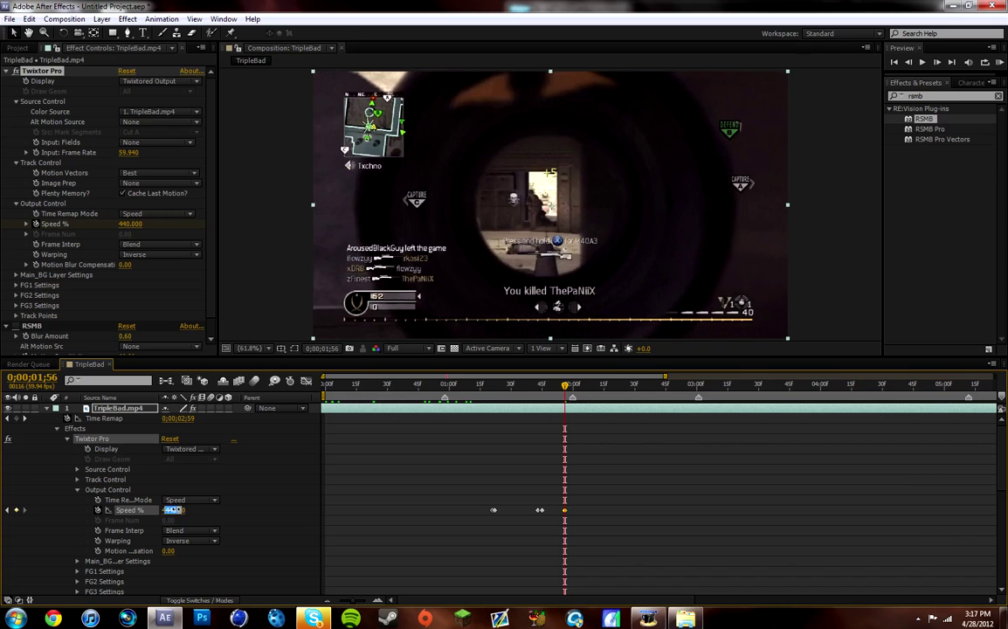
type("500")
key("Return")
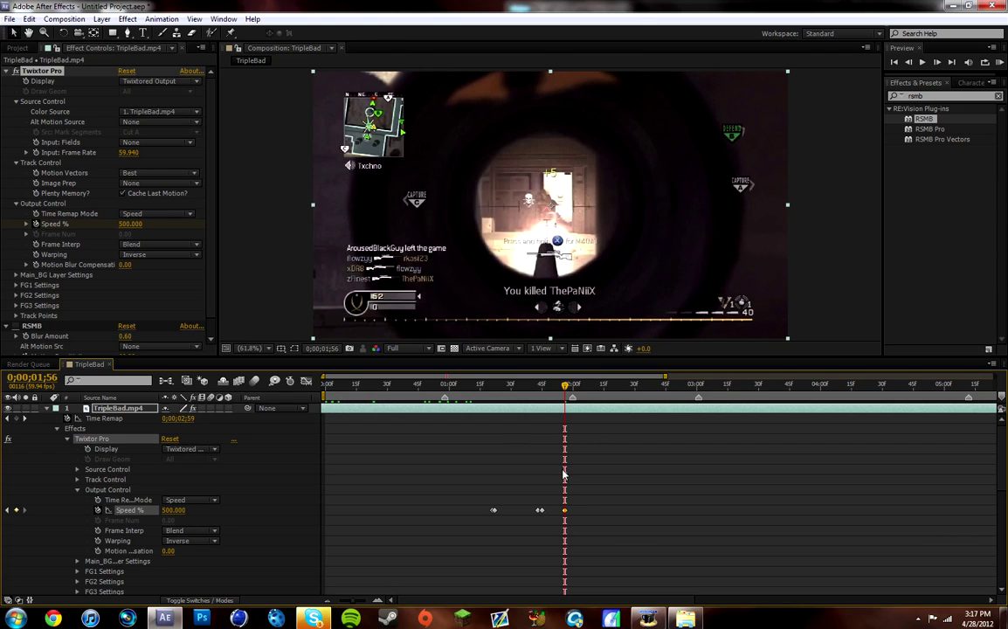
- Step one frame to 0;00;01;57 and set Speed % back to 100
scroll(565, 473, "down", 5)
scroll(564, 473, "down", 5)
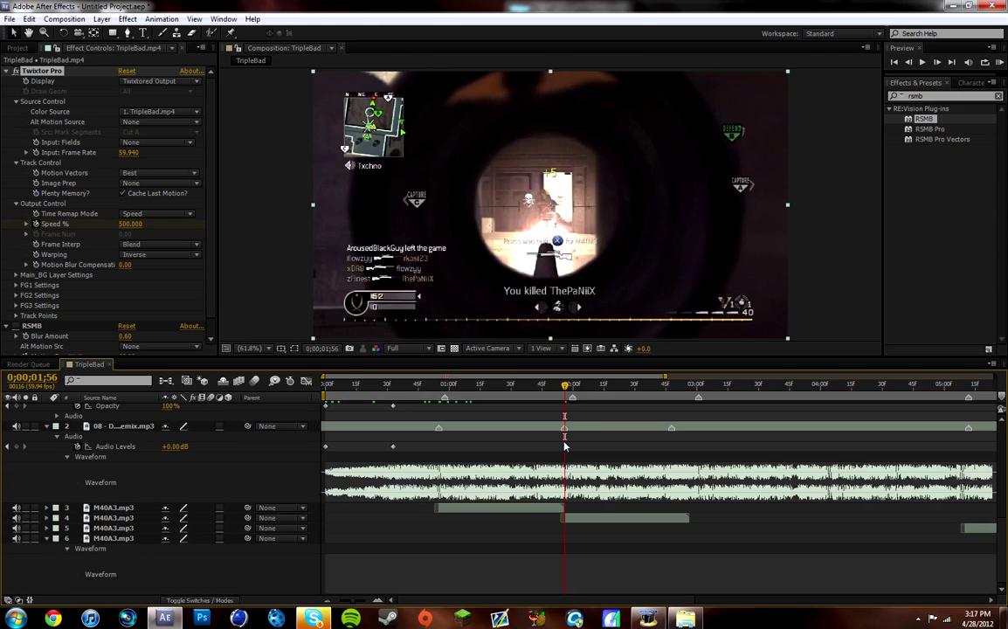
scroll(565, 446, "up", 7)
scroll(565, 447, "up", 3)
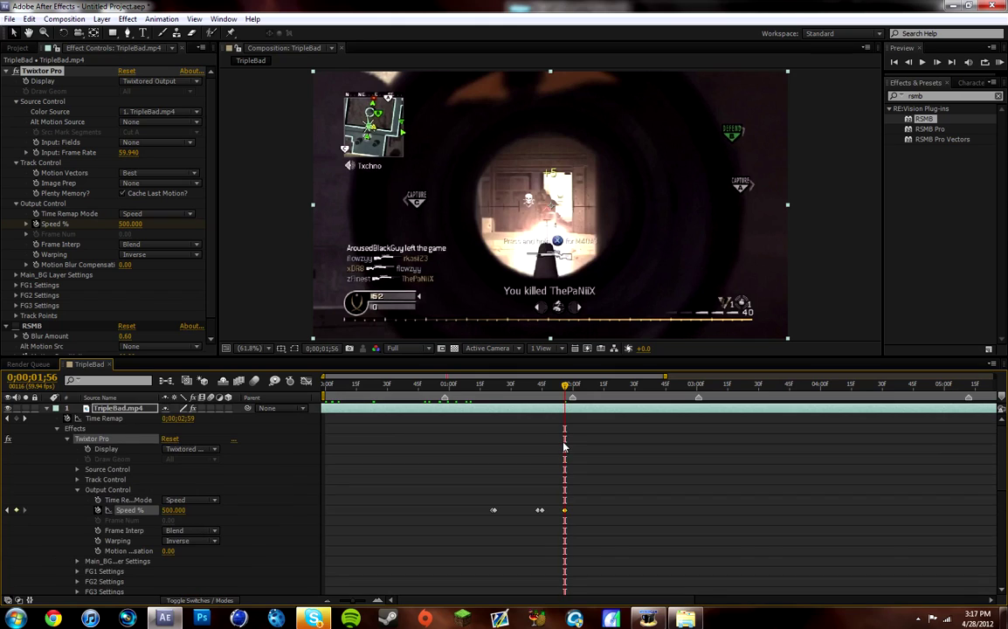
key("Page_Down")
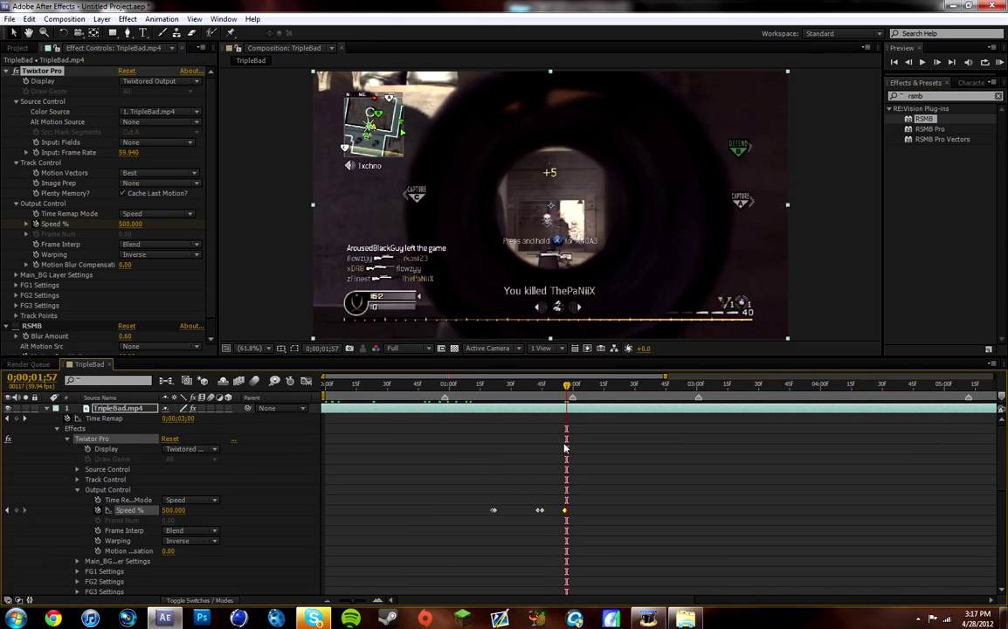
left_click(174, 510)
type("100.000")
key("Return")
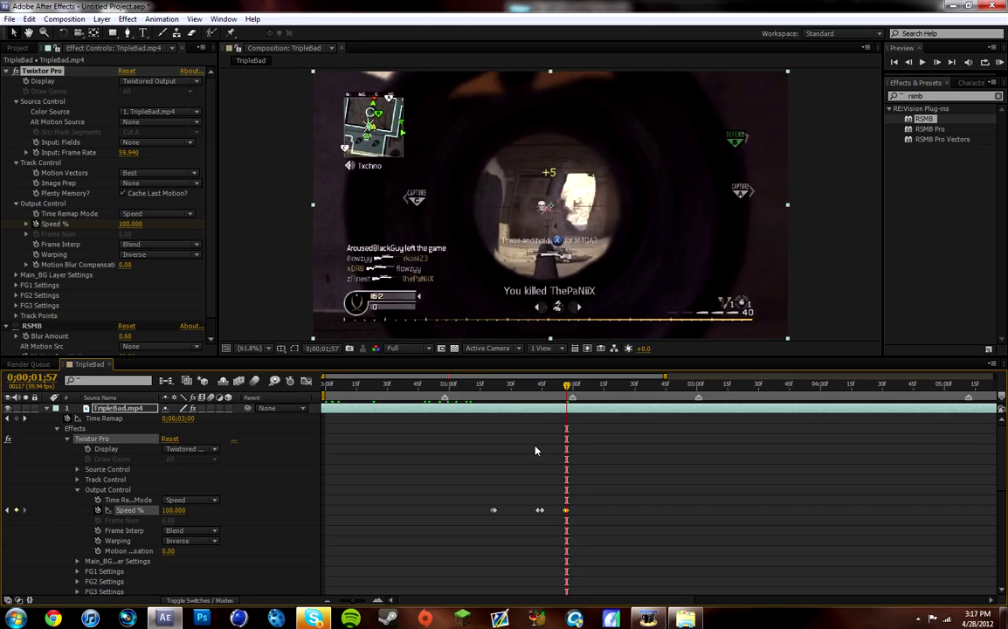
left_click_drag(450, 385, 448, 385)
left_click_drag(447, 384, 446, 384)
key("Page_Down")
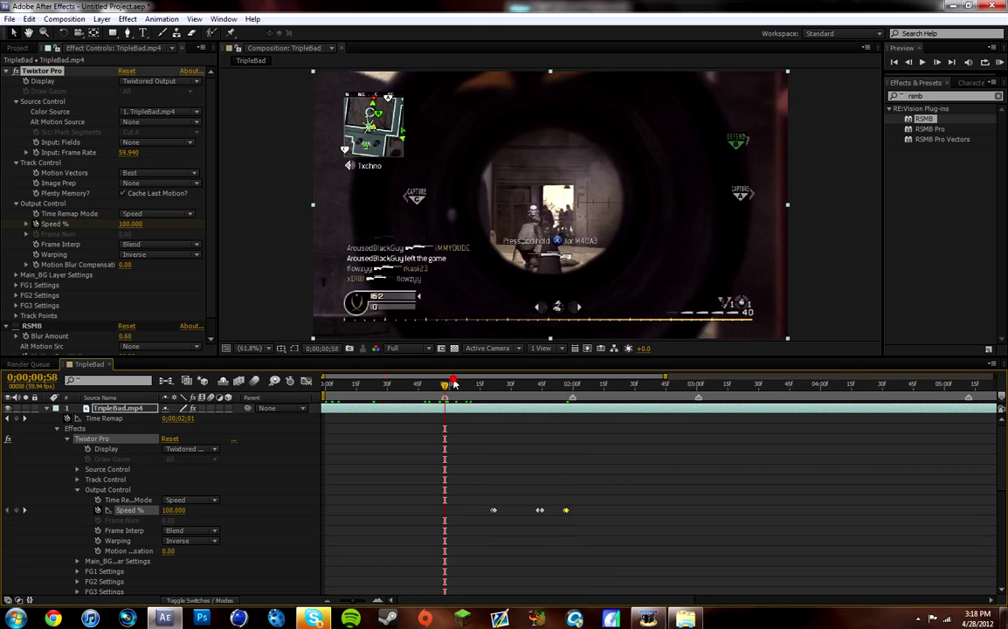
key("Page_Down")
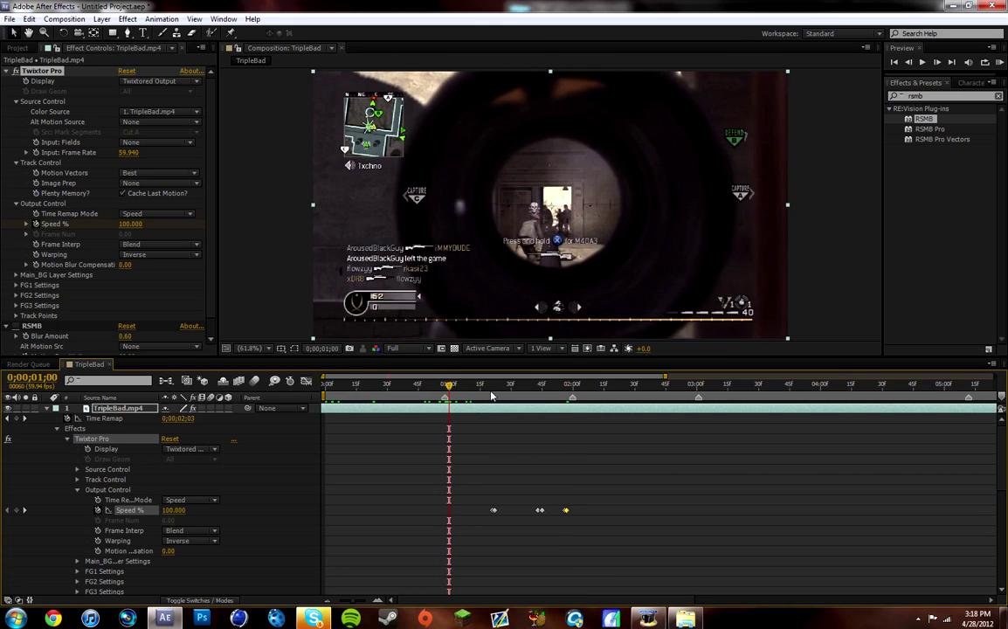
left_click_drag(477, 400, 509, 400)
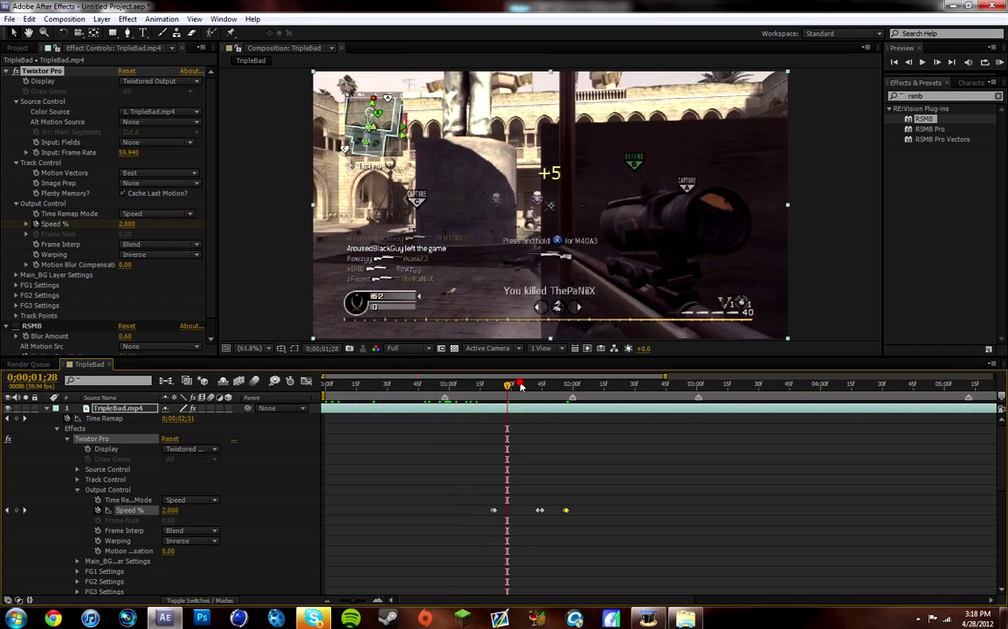
left_click_drag(522, 388, 543, 392)
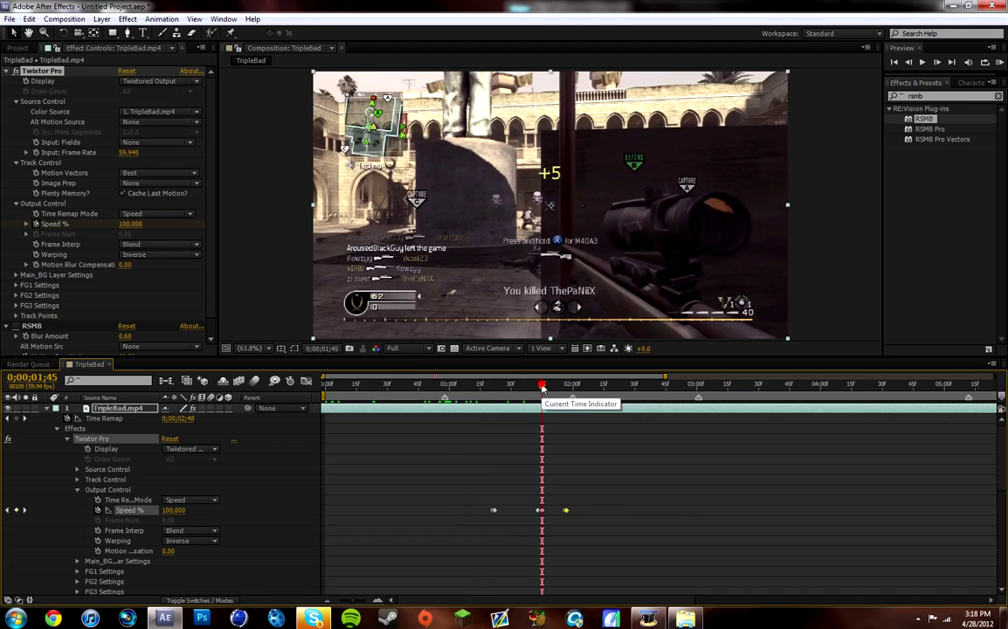
left_click_drag(543, 389, 567, 390)
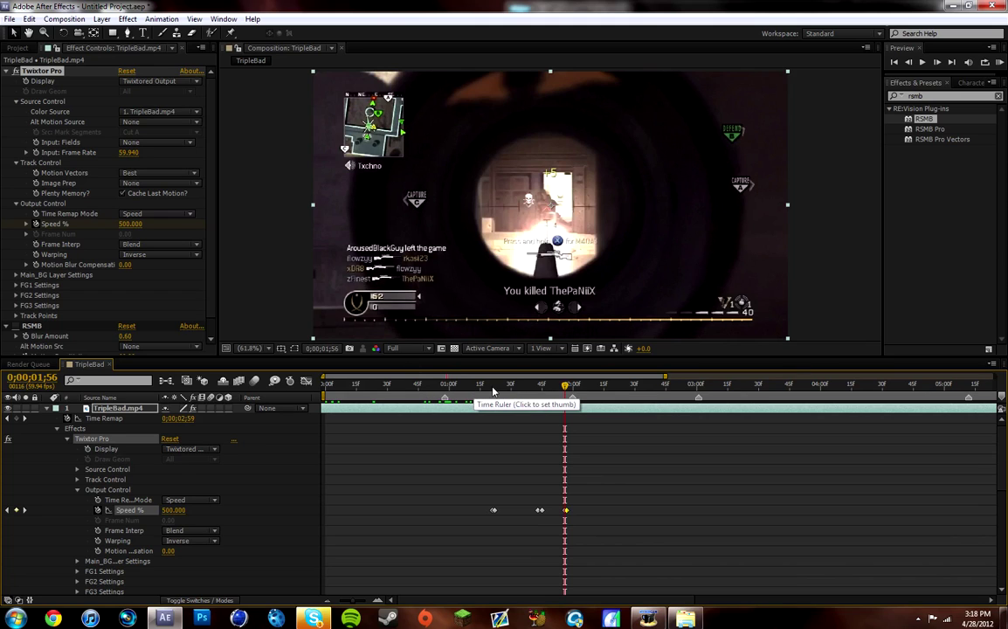
left_click(578, 388)
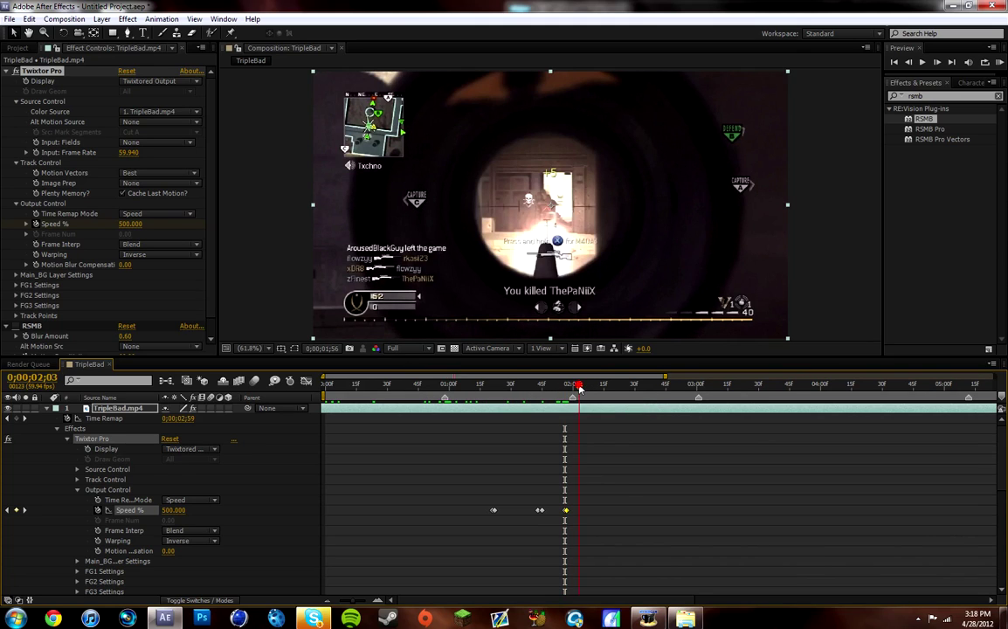
- Keyframe Twixtor Speed % at 2 at 0;00;02;27
left_click(602, 388)
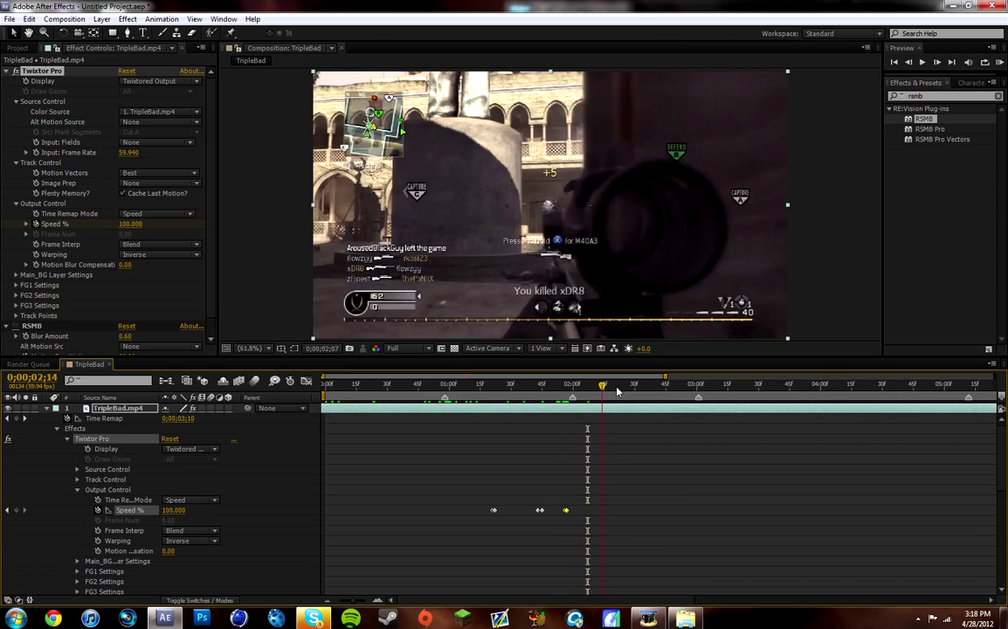
left_click(625, 388)
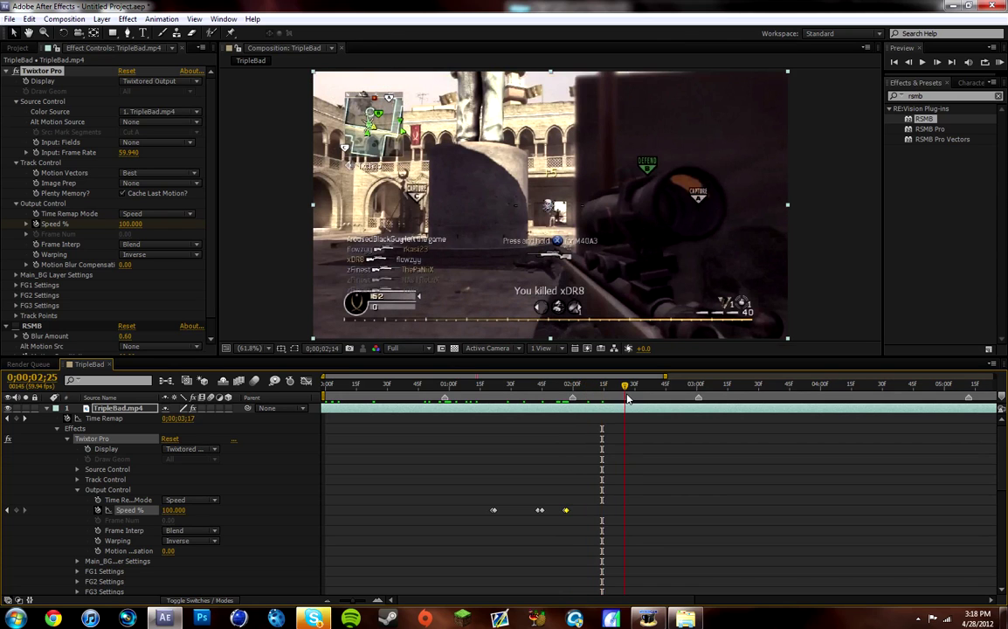
scroll(625, 402, "down", 4)
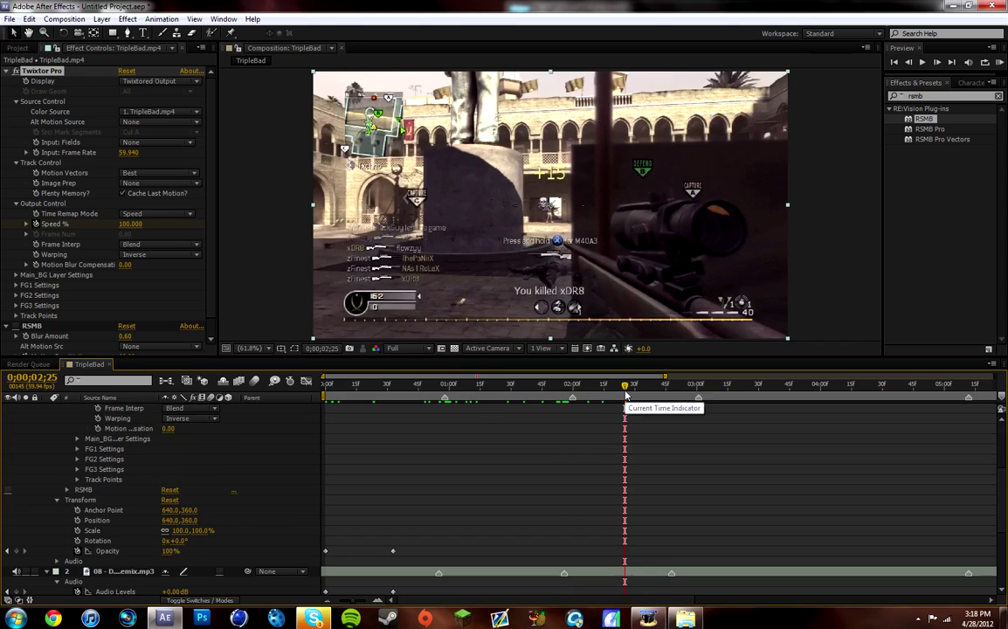
scroll(175, 411, "up", 2)
scroll(183, 452, "up", 1)
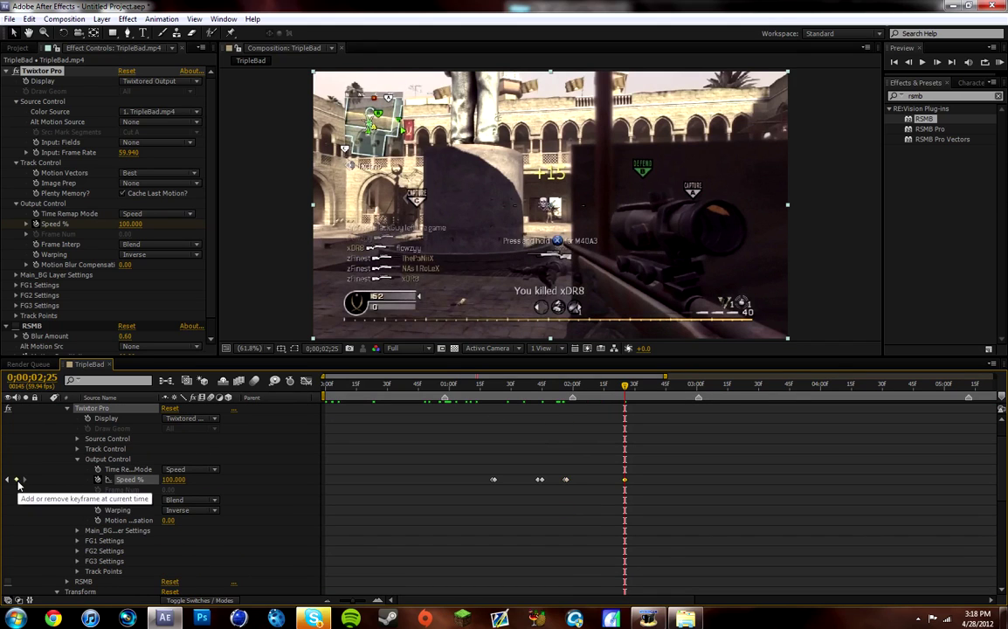
key("Page_Down")
key("Page_Down")
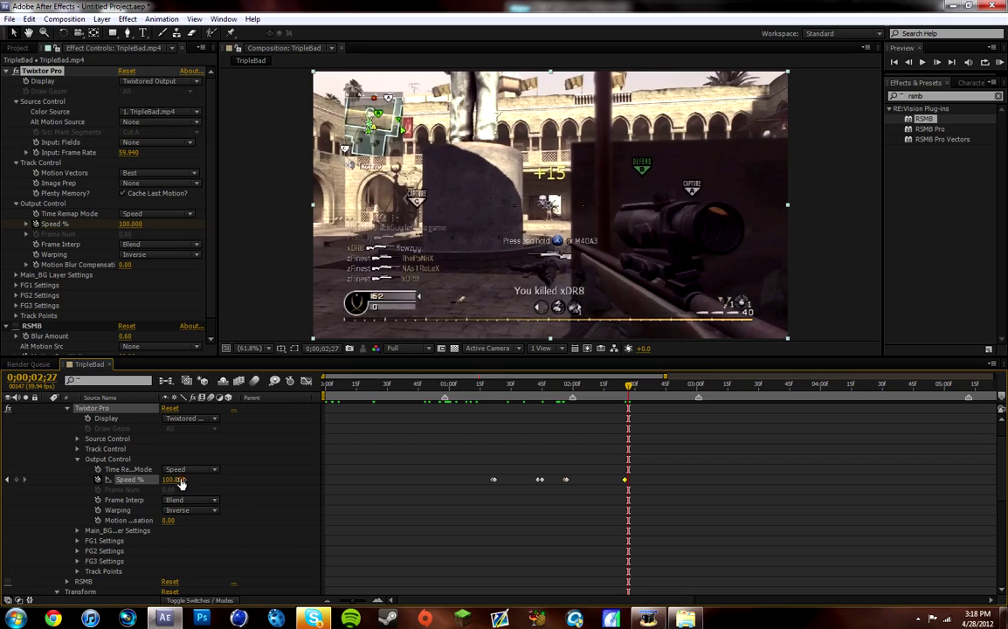
left_click(175, 480)
type("2.000")
key("Return")
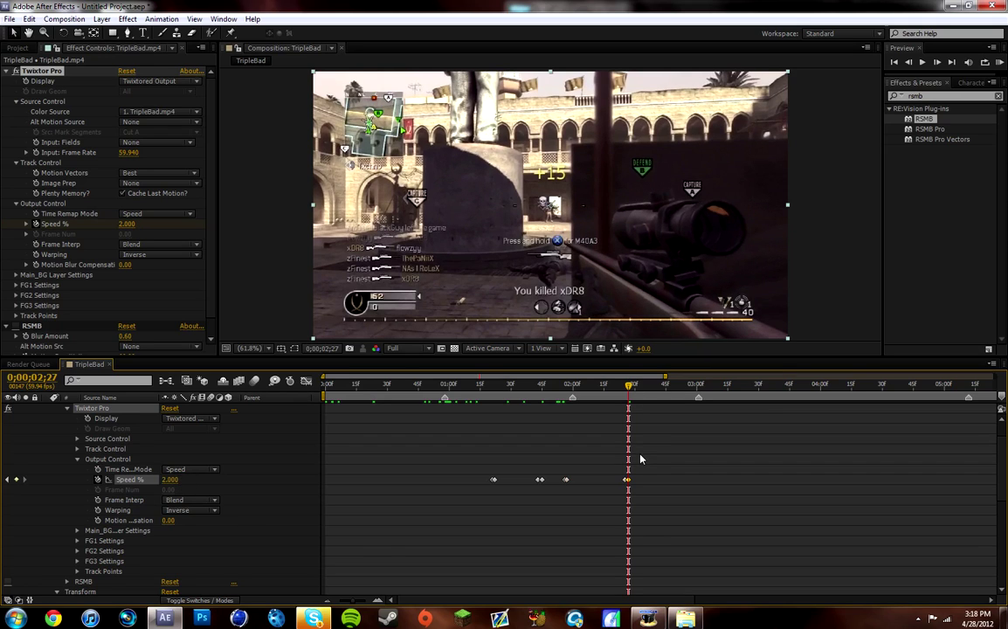
- Scrub ahead to the next beat around 0;00;02;41 and deselect the earlier keyframe
scroll(640, 459, "down", 5)
scroll(640, 454, "down", 2)
scroll(643, 419, "down", 3)
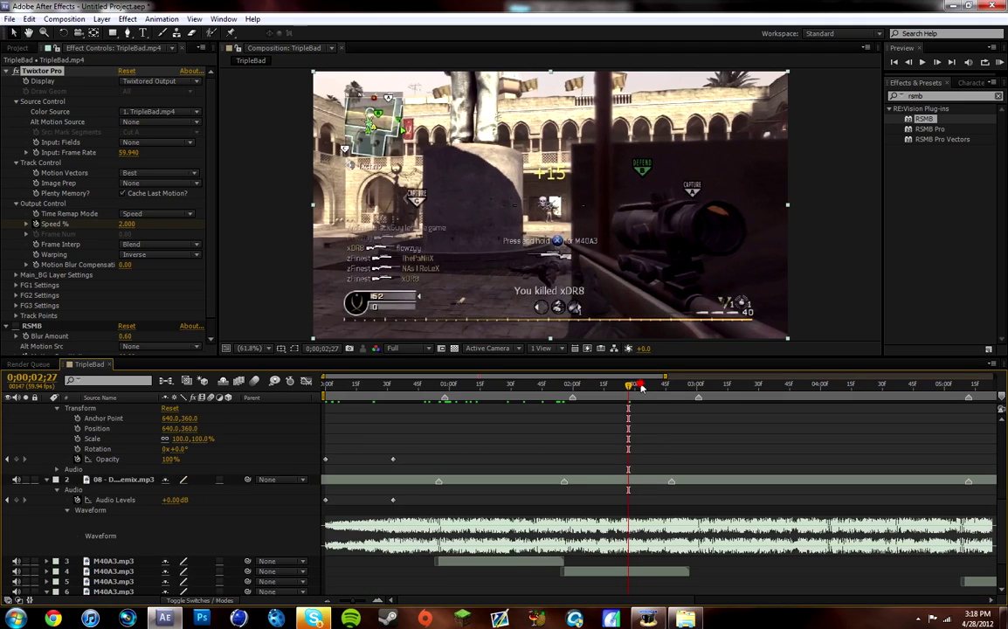
left_click_drag(642, 387, 669, 387)
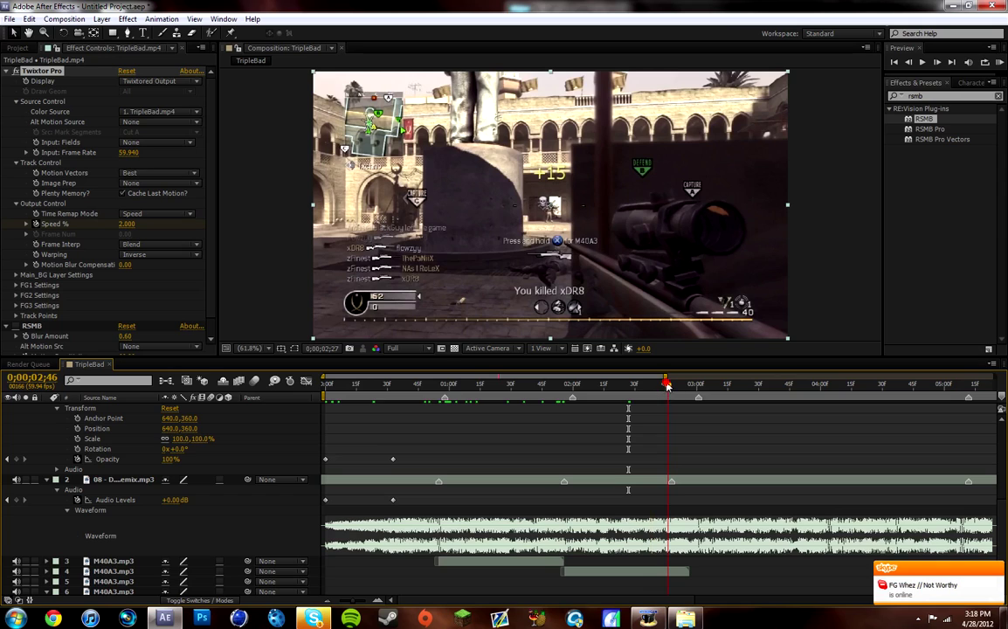
left_click_drag(668, 388, 658, 387)
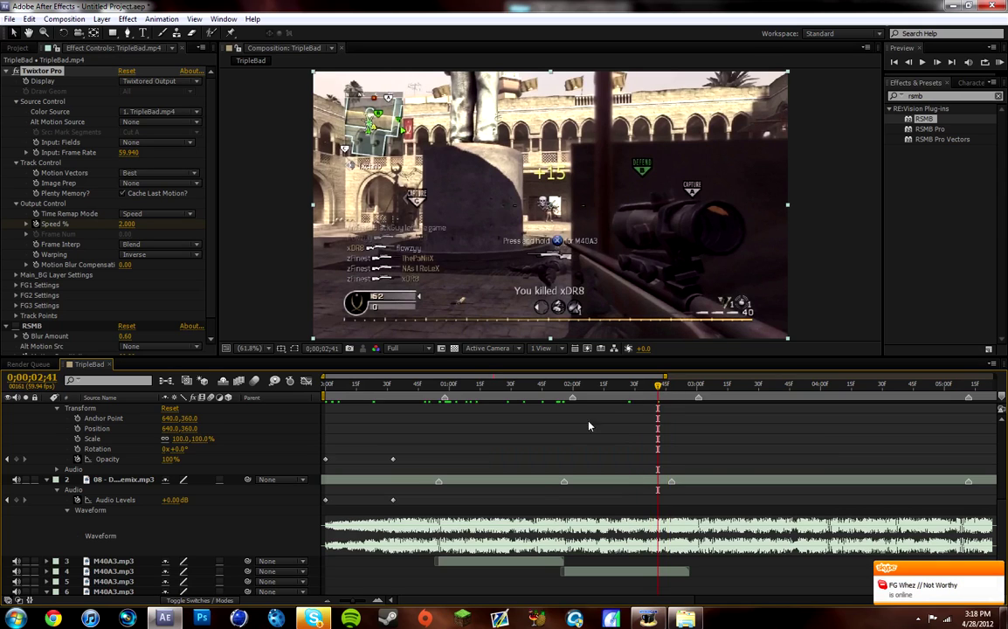
scroll(252, 468, "up", 5)
left_click(14, 483)
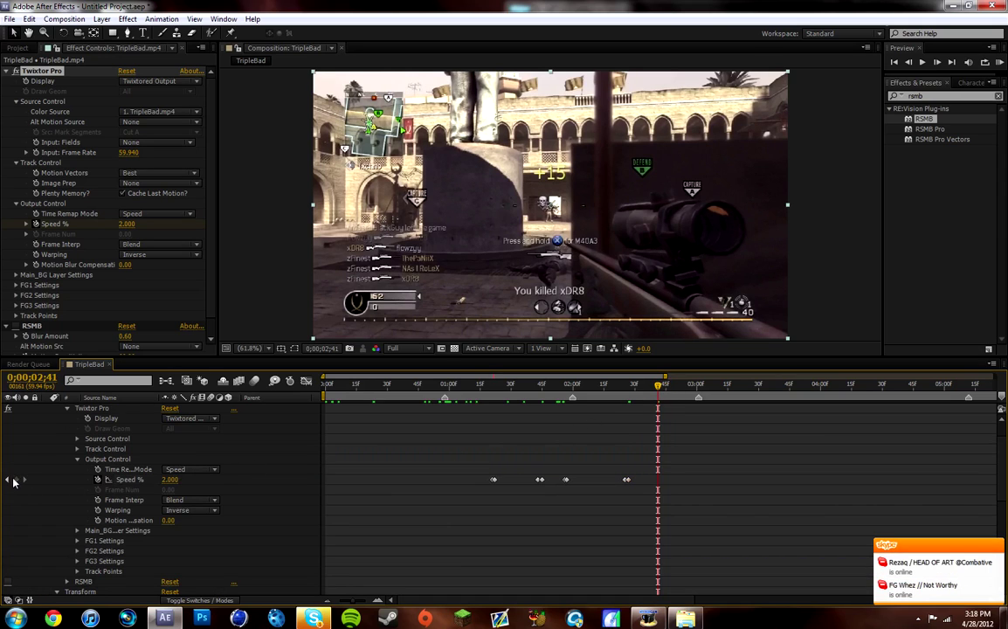
- Keyframe Speed % back to 100 at 0;00;02;43, then move to 0;00;02;45
left_click(15, 480)
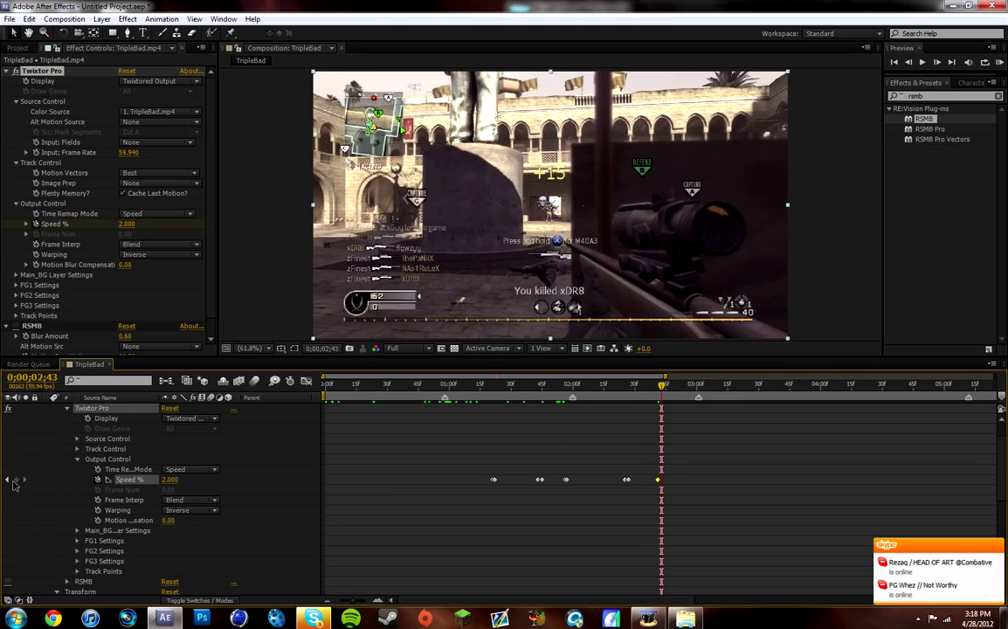
key("Page_Down")
key("Page_Down")
left_click(170, 479)
type("100.000")
key("Return")
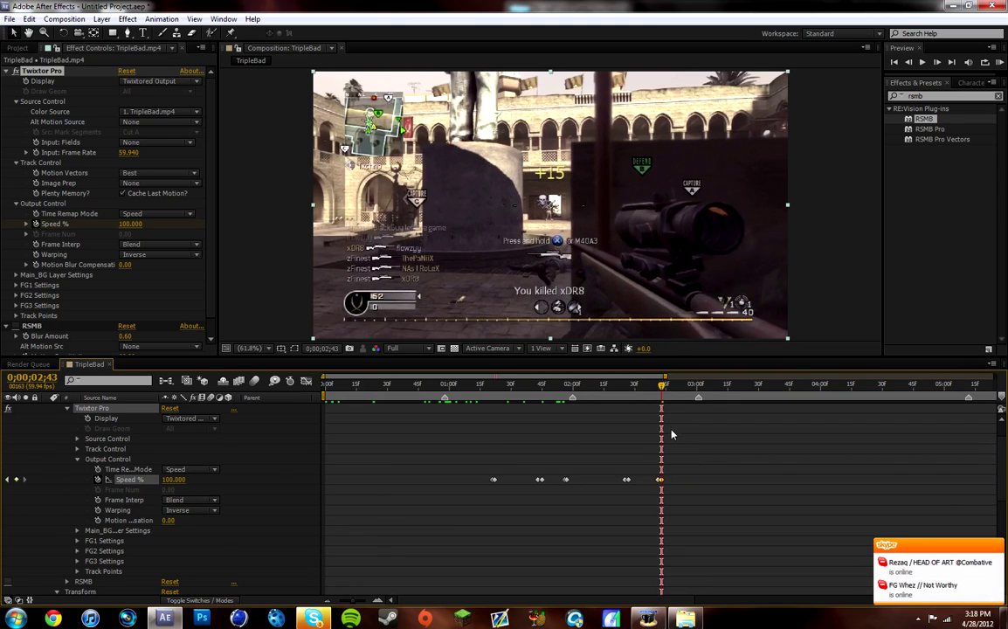
scroll(670, 420, "down", 5)
scroll(670, 421, "down", 3)
left_click(668, 385)
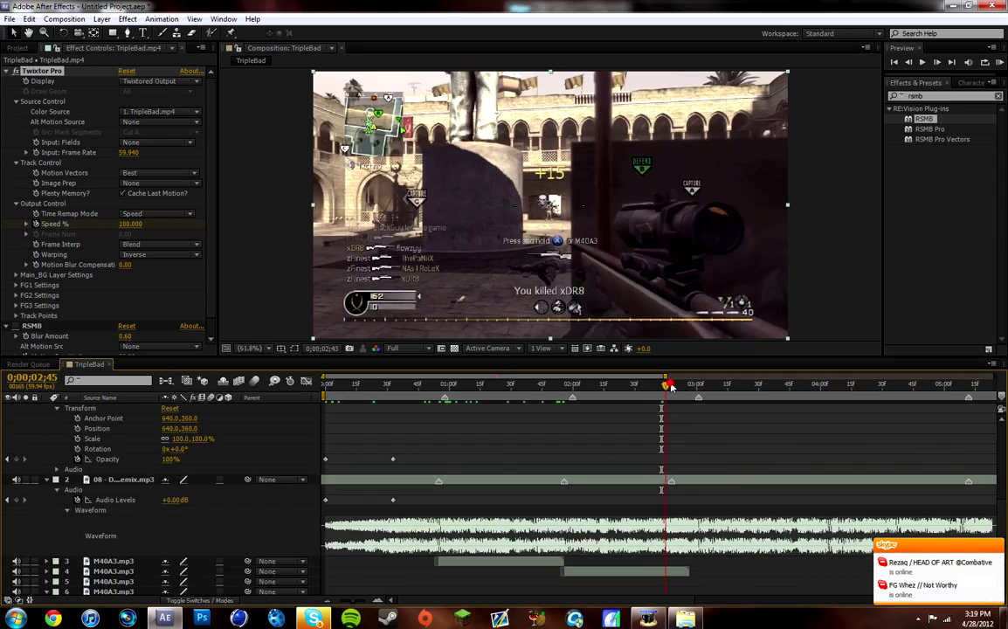
- Drag the next M40A3.mp3 gunshot layer right so it starts at 0;00;02;48
left_click_drag(671, 385, 673, 386)
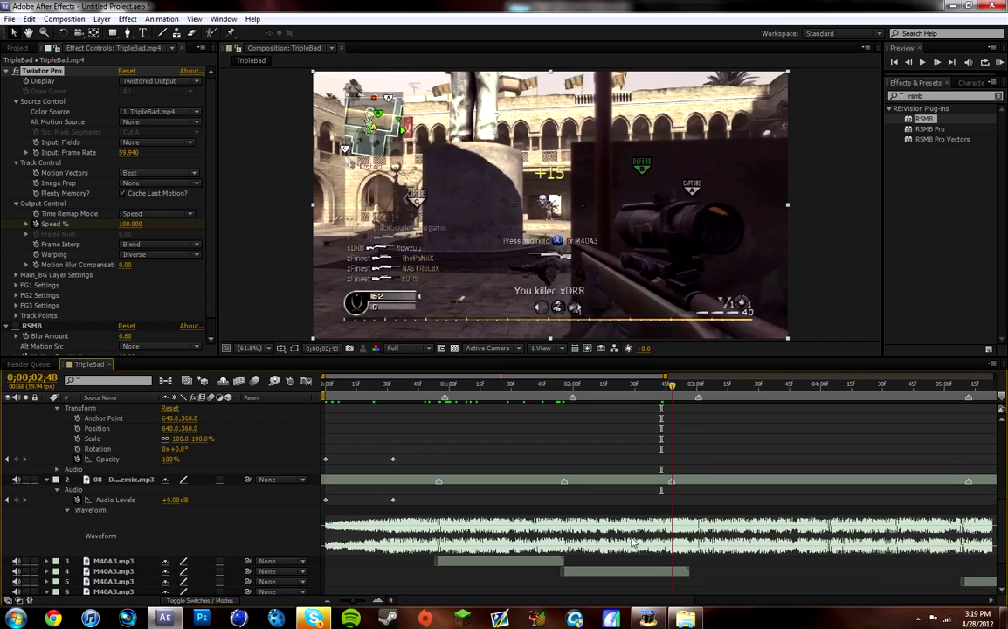
left_click(599, 575)
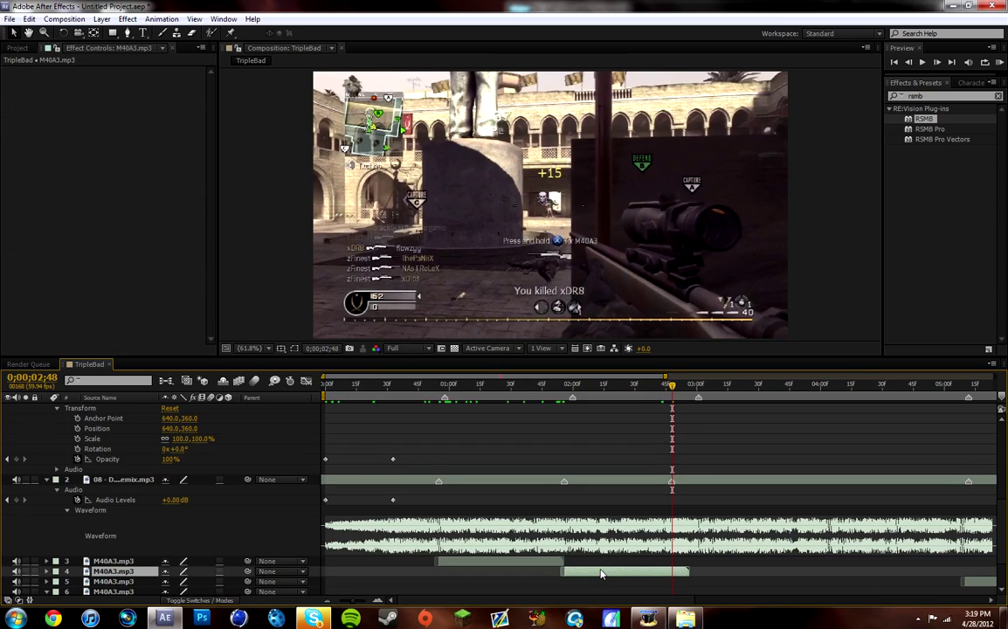
scroll(608, 567, "down", 2)
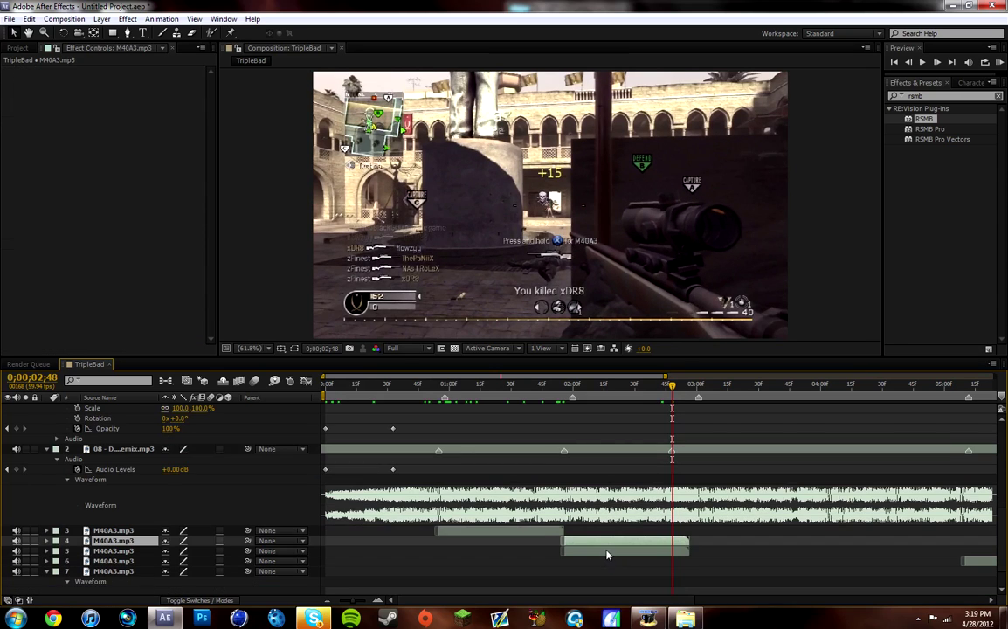
left_click(607, 552)
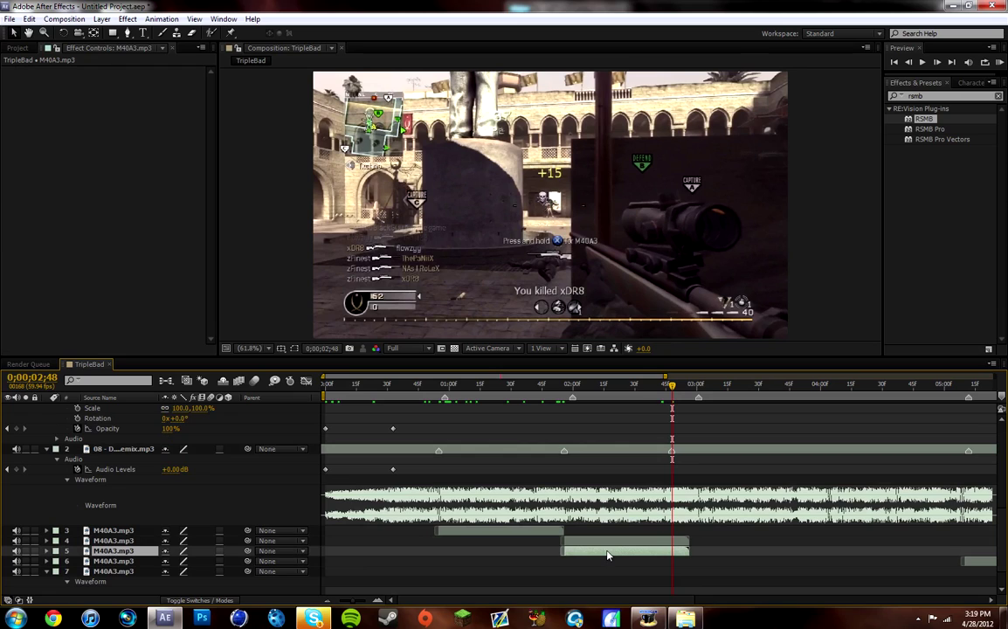
left_click_drag(608, 554, 714, 551)
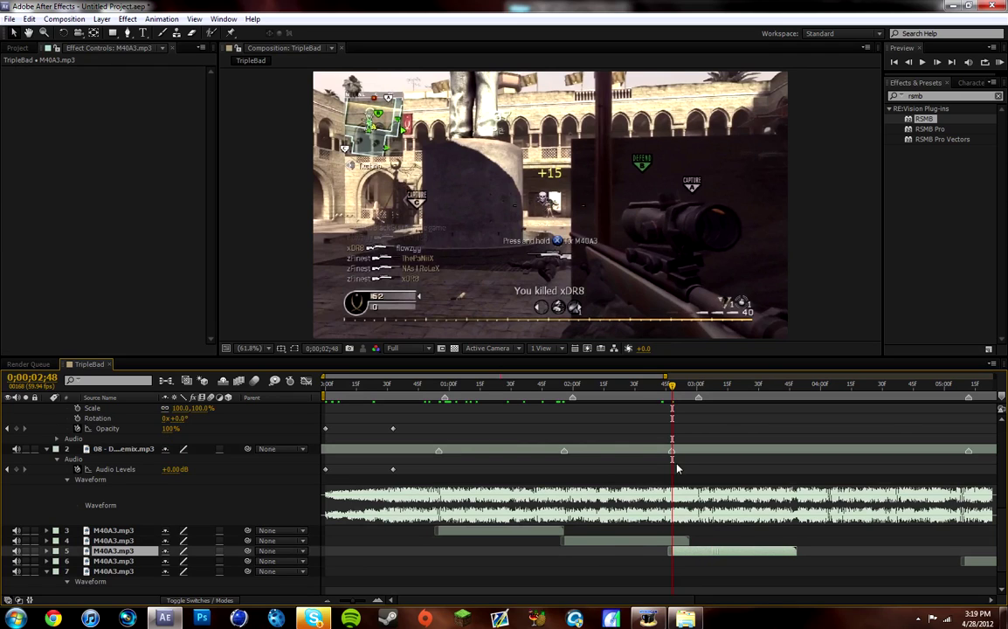
scroll(643, 457, "up", 5)
scroll(644, 457, "up", 5)
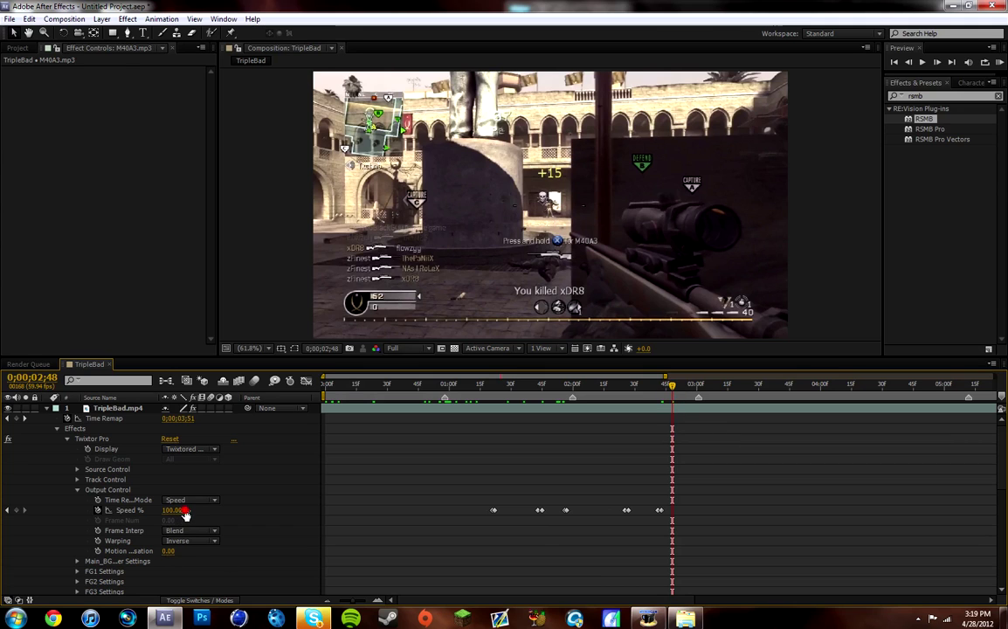
- Ramp the Twixtor Pro Speed % at 0;00;02;48 up to 1111%
left_click_drag(174, 511, 217, 509)
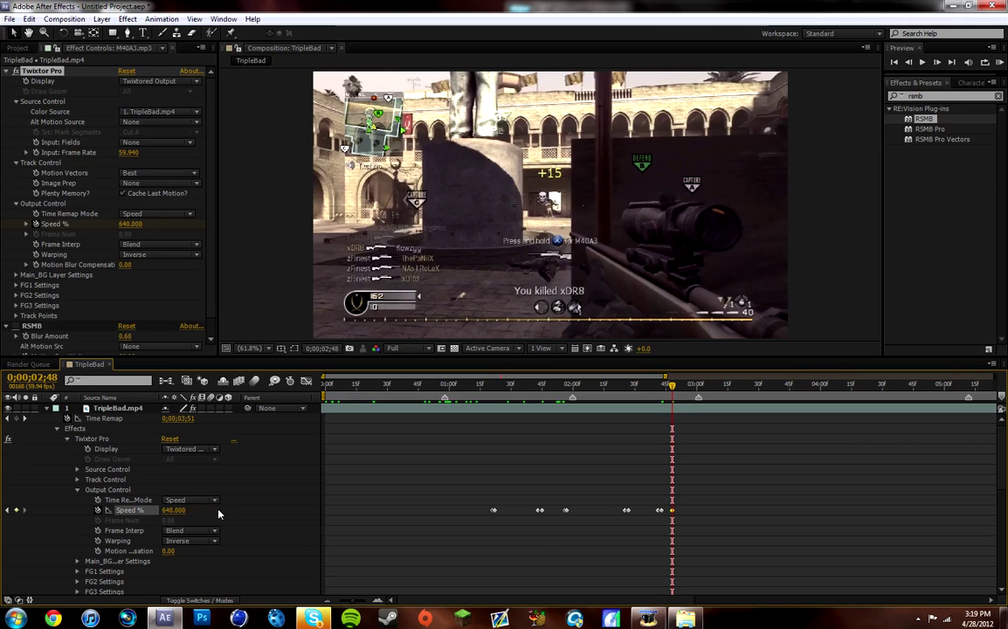
left_click_drag(174, 510, 190, 511)
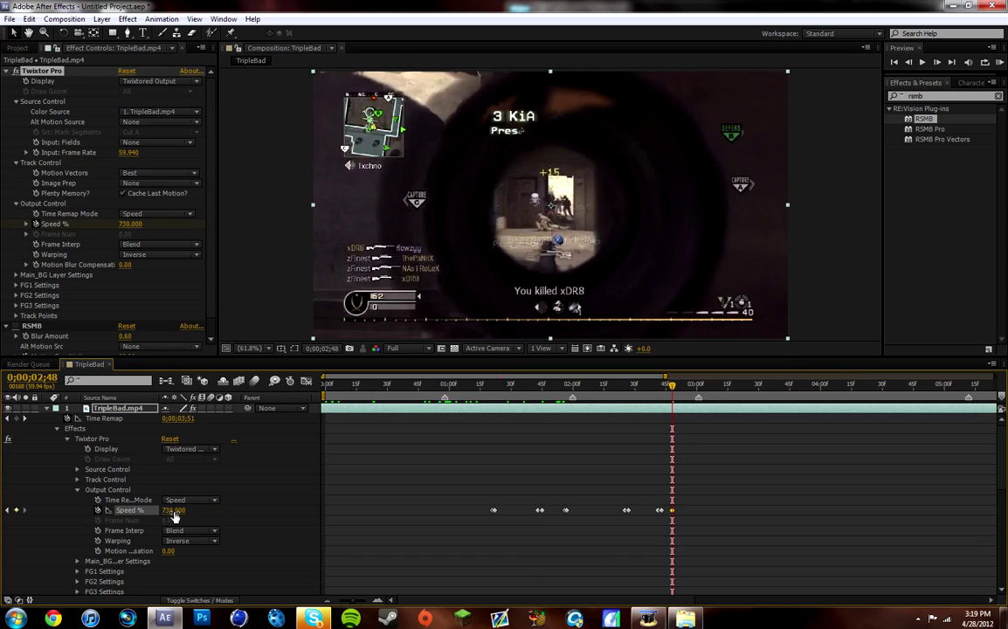
left_click(184, 511)
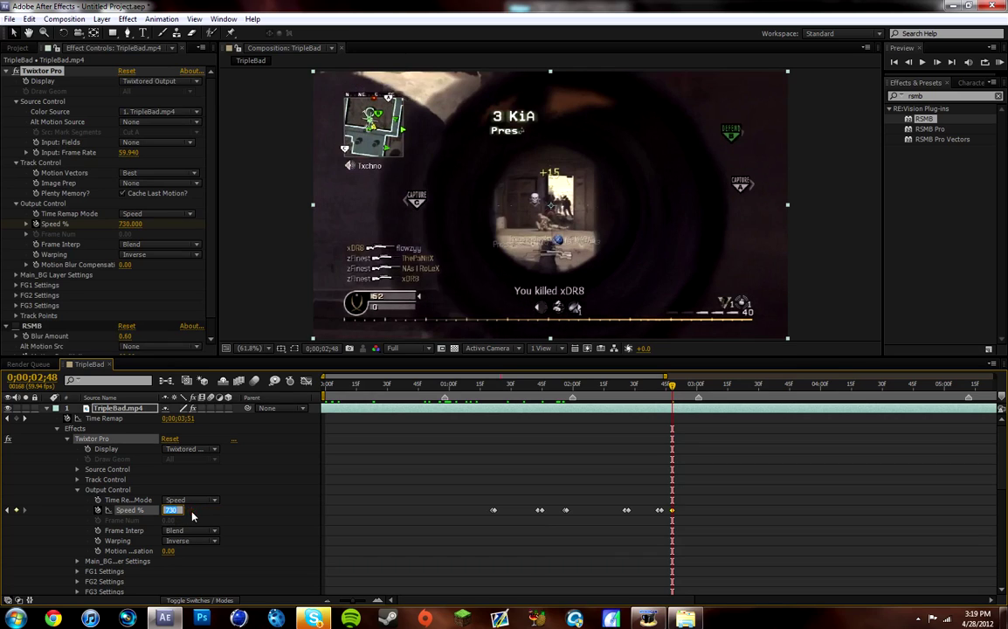
type("830")
key("Return")
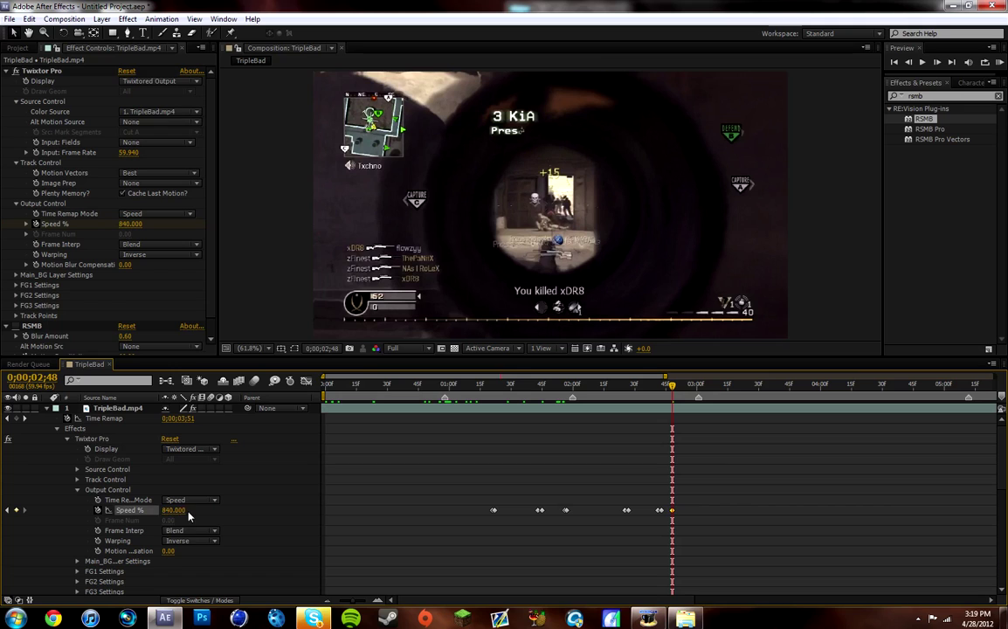
left_click_drag(188, 516, 194, 510)
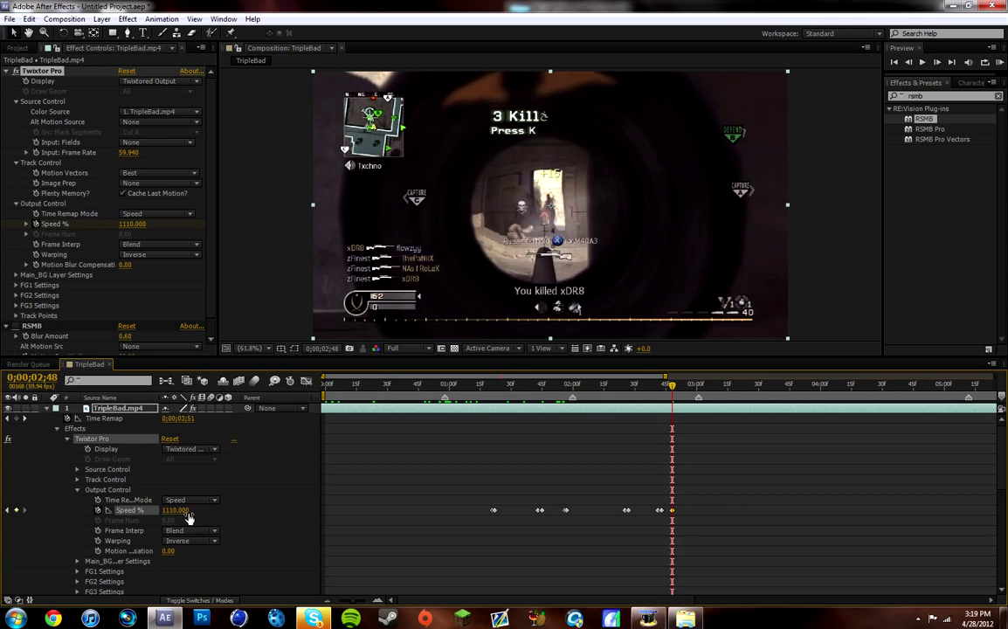
left_click(188, 511)
left_click(188, 511)
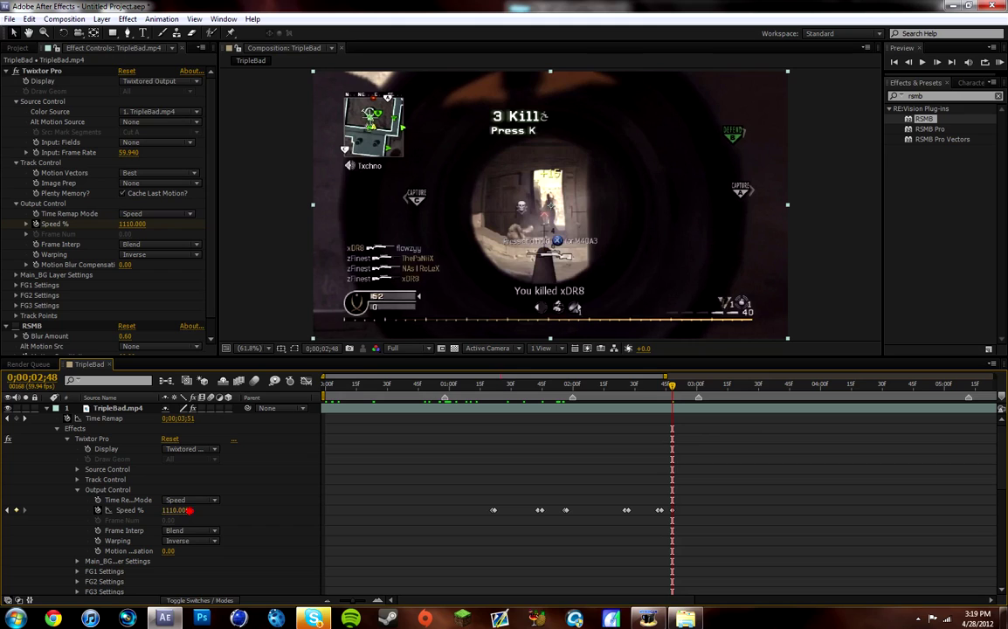
left_click_drag(188, 511, 186, 510)
left_click(185, 511)
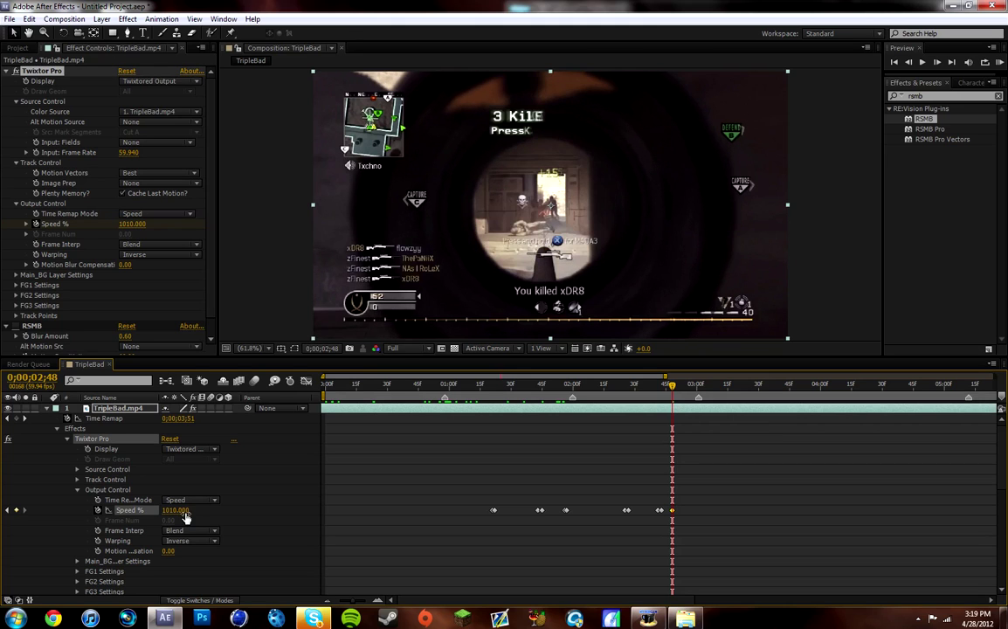
key("BackSpace")
key("Return")
- Set Speed % back to 100% one frame later, at 0;00;02;49
scroll(533, 454, "down", 5)
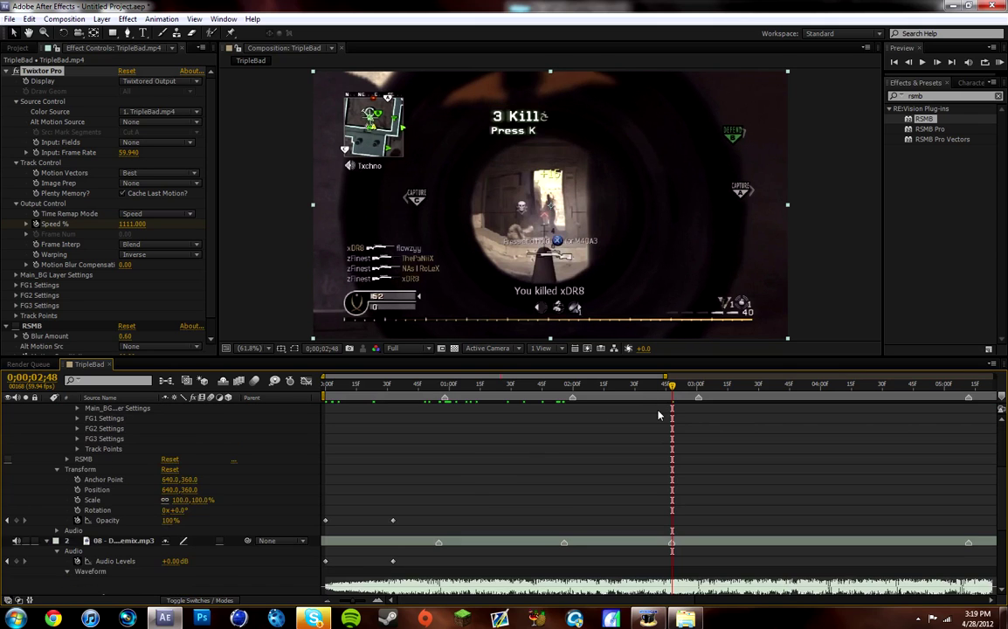
scroll(533, 454, "down", 3)
left_click(676, 386)
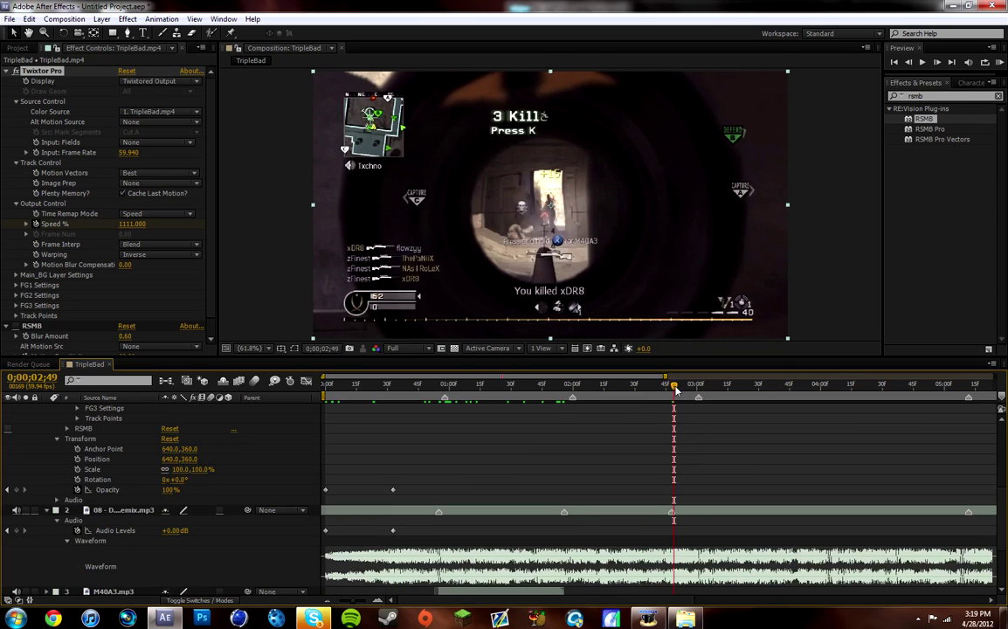
scroll(254, 455, "up", 5)
scroll(247, 472, "up", 1)
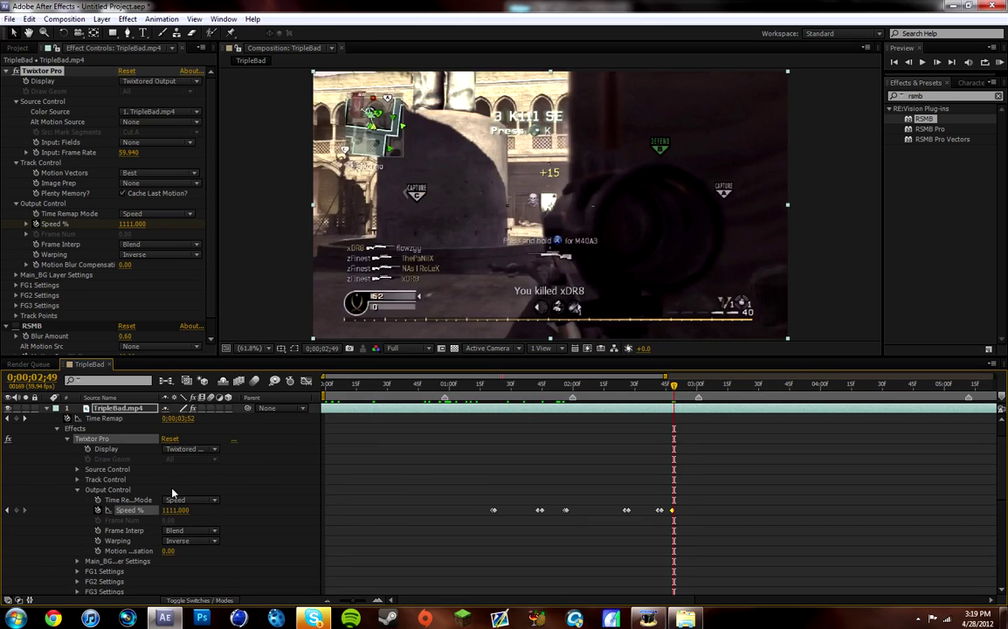
left_click(174, 510)
type("1")
key("Return")
- Darken the viewer exposure to -0.6
left_click_drag(644, 348, 689, 429)
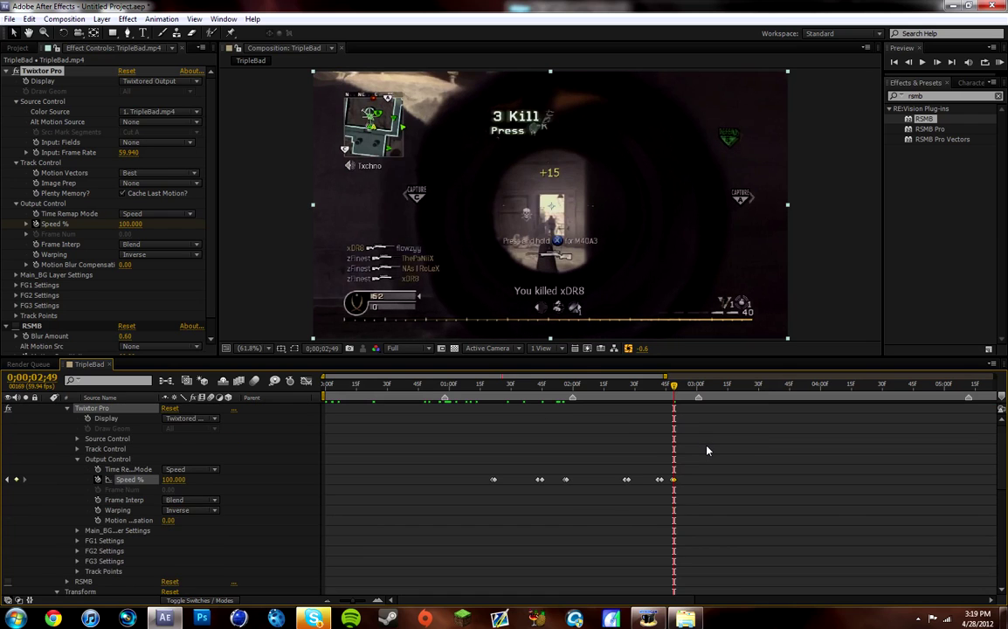
scroll(707, 448, "down", 5)
scroll(726, 447, "down", 2)
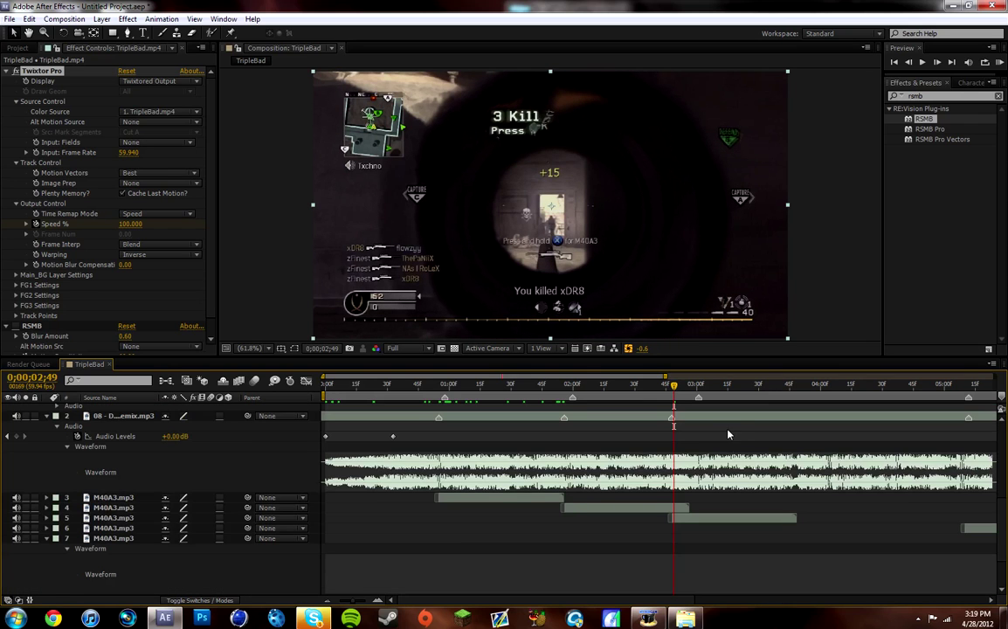
scroll(752, 433, "up", 3)
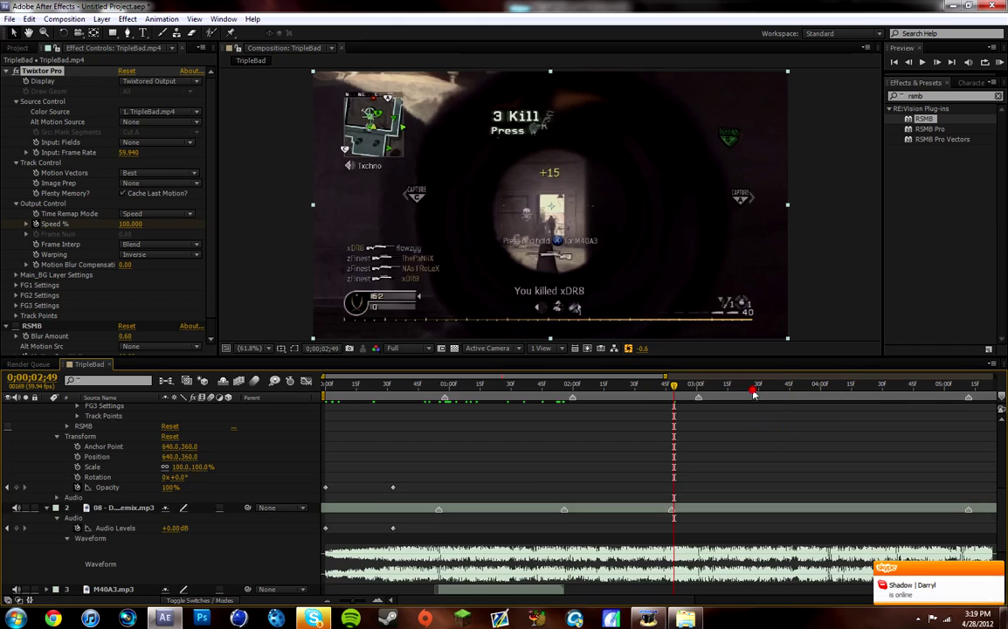
- Scrub around 0;00;05;10–05;11 to check the speed ramps
left_click(966, 385)
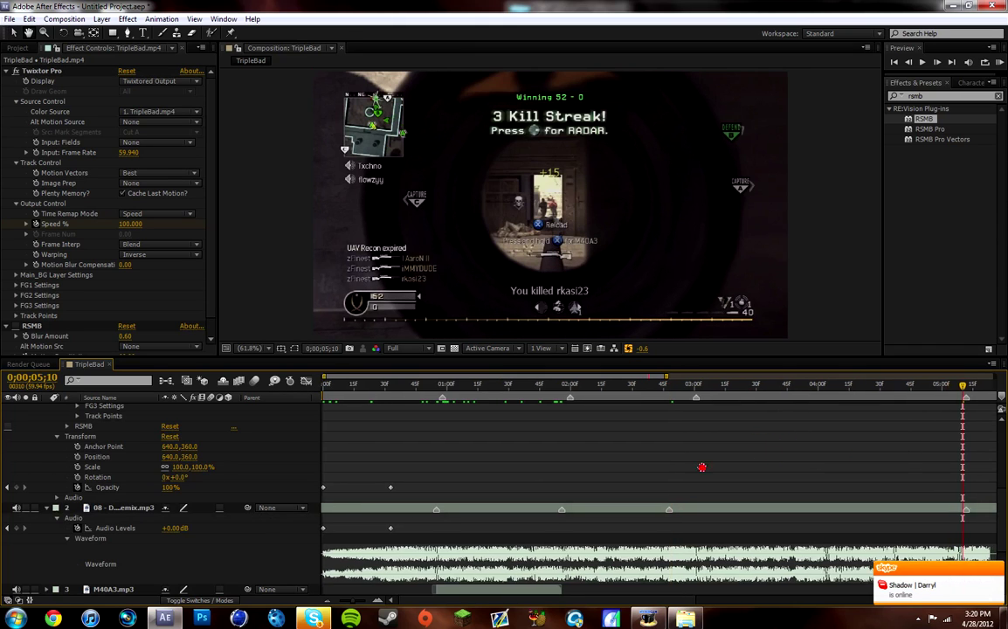
scroll(703, 467, "up", 1)
scroll(504, 487, "up", 3)
left_click(682, 387)
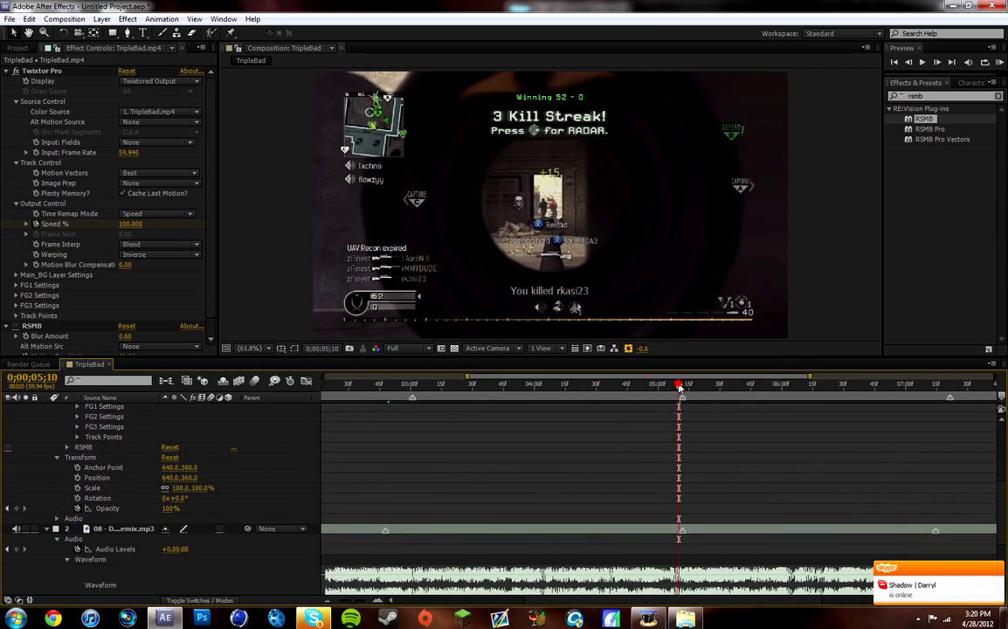
left_click_drag(682, 387, 681, 387)
scroll(483, 440, "up", 5)
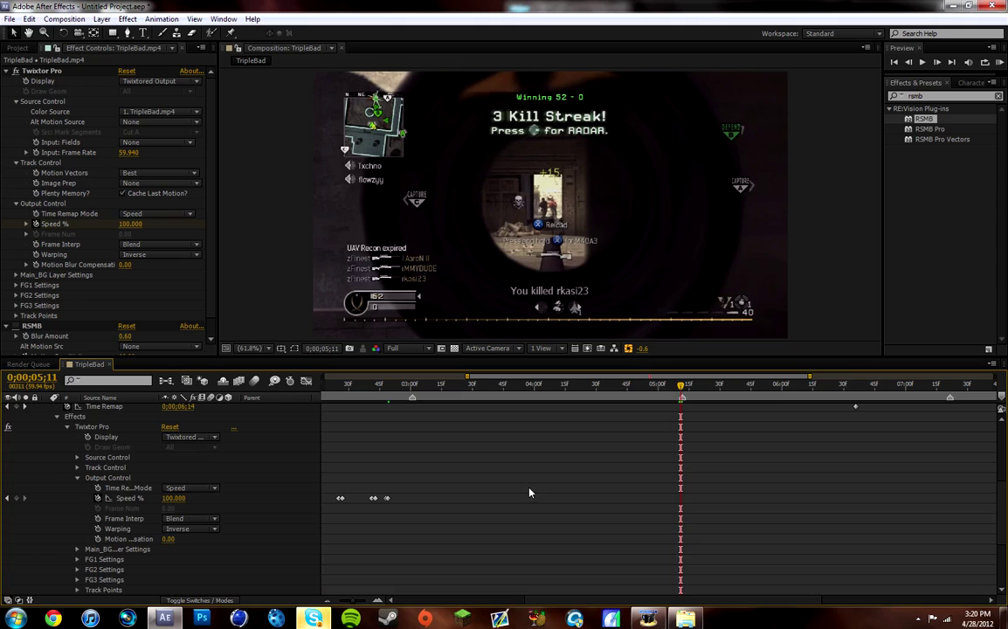
scroll(476, 439, "up", 1)
scroll(213, 431, "down", 1)
scroll(236, 485, "down", 2)
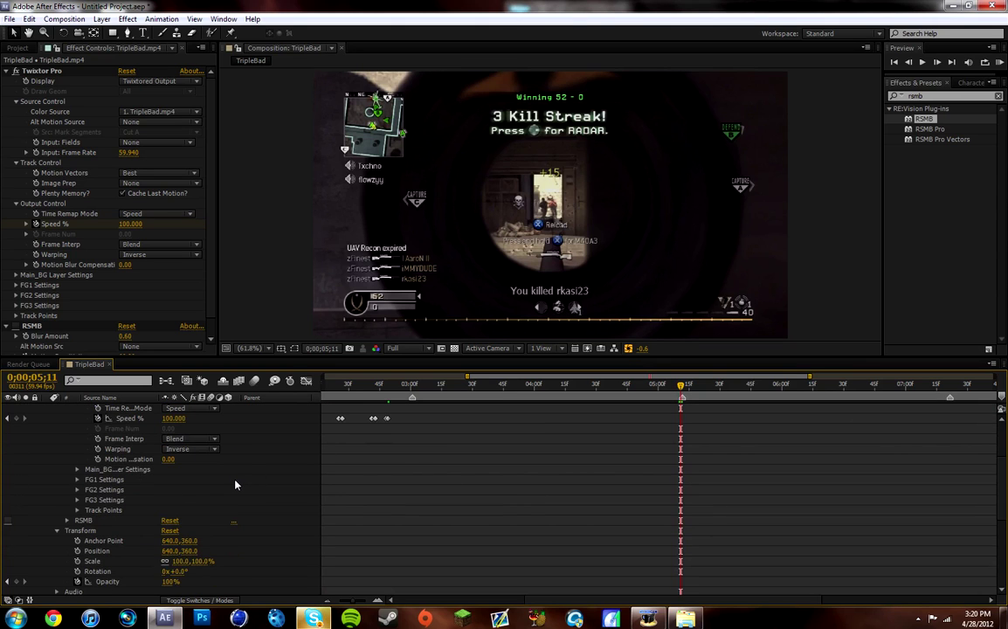
scroll(236, 485, "down", 3)
scroll(236, 485, "up", 5)
scroll(236, 485, "up", 1)
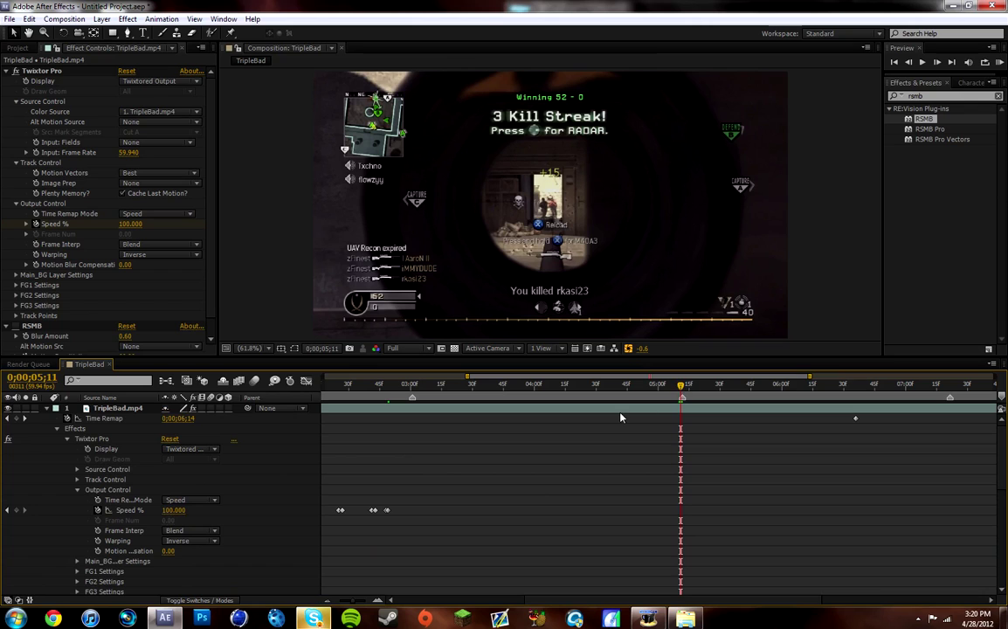
scroll(1004, 420, "down", 2)
scroll(634, 530, "down", 4)
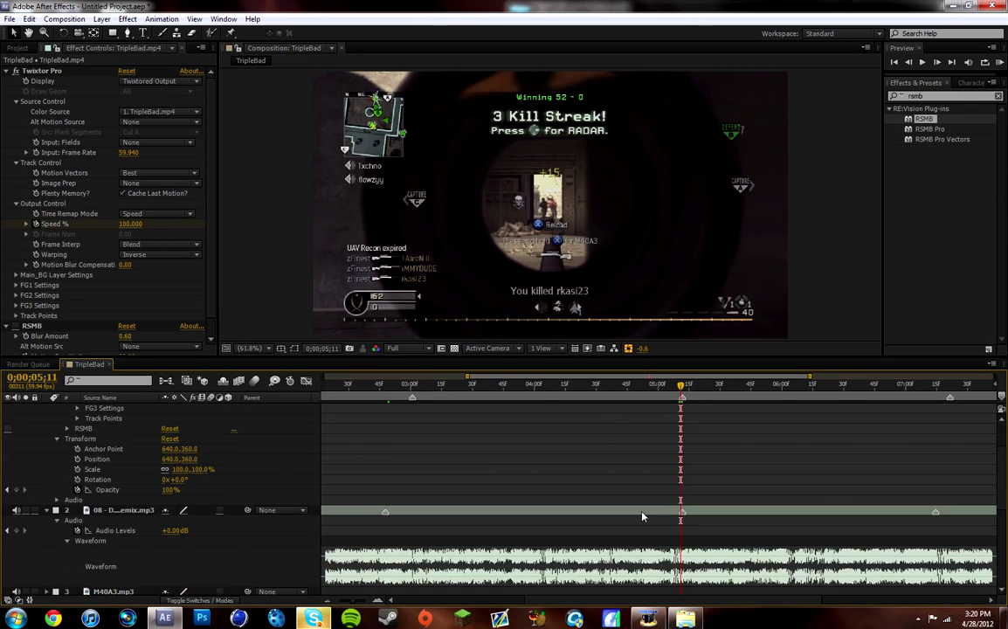
scroll(37, 463, "up", 2)
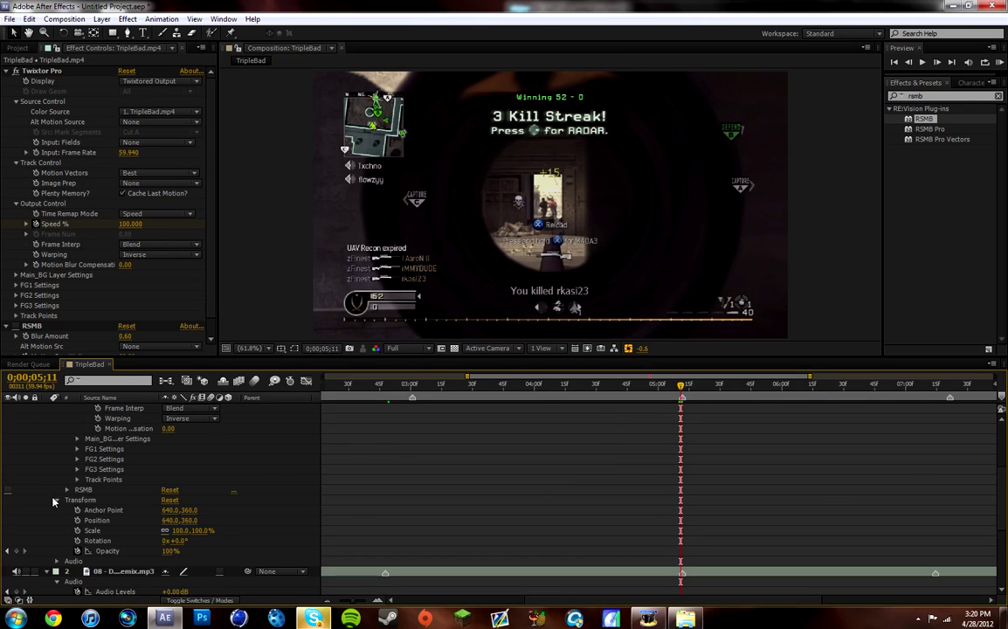
- Collapse the Transform properties and review the ramps between about 2;56 and 4;06
left_click(56, 500)
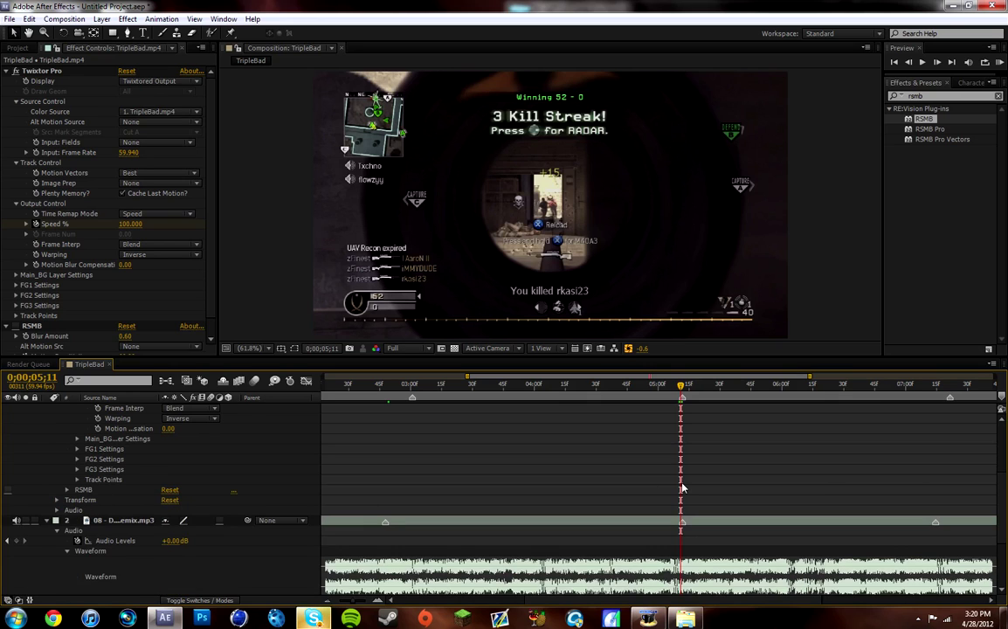
scroll(682, 488, "up", 4)
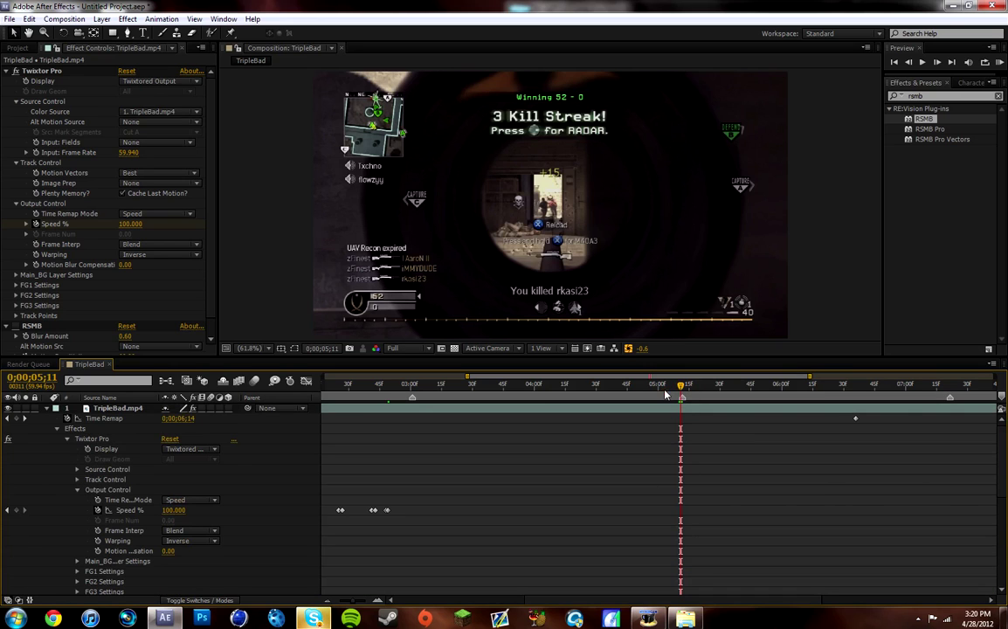
left_click(547, 389)
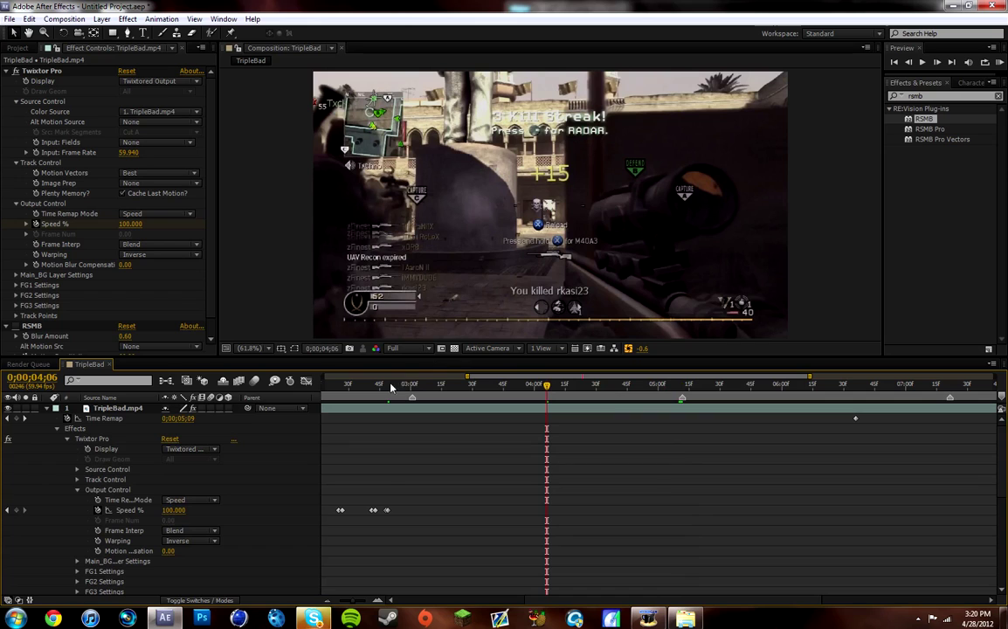
mouse_move(390, 391)
left_mouse_down()
mouse_move(412, 383)
mouse_move(395, 390)
left_mouse_up()
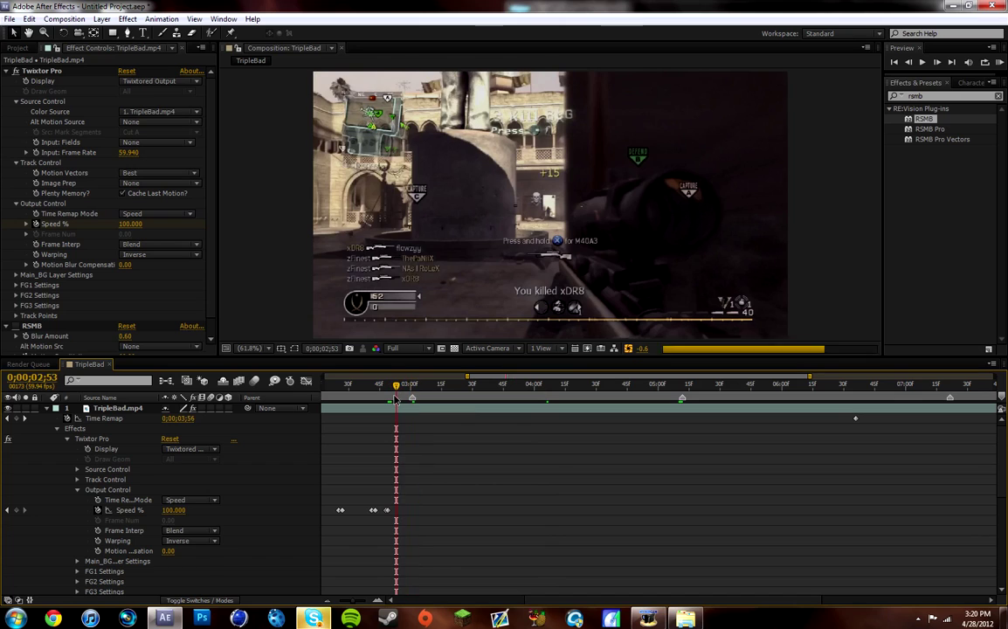
scroll(395, 391, "down", 5)
scroll(398, 388, "down", 2)
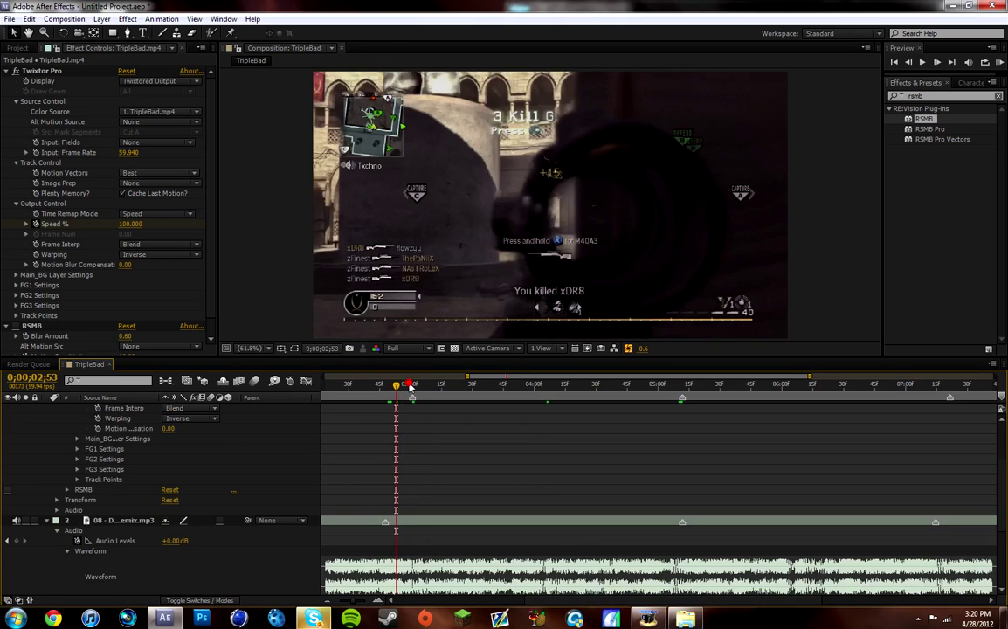
key("Page_Down")
key("Page_Down")
key("Page_Down")
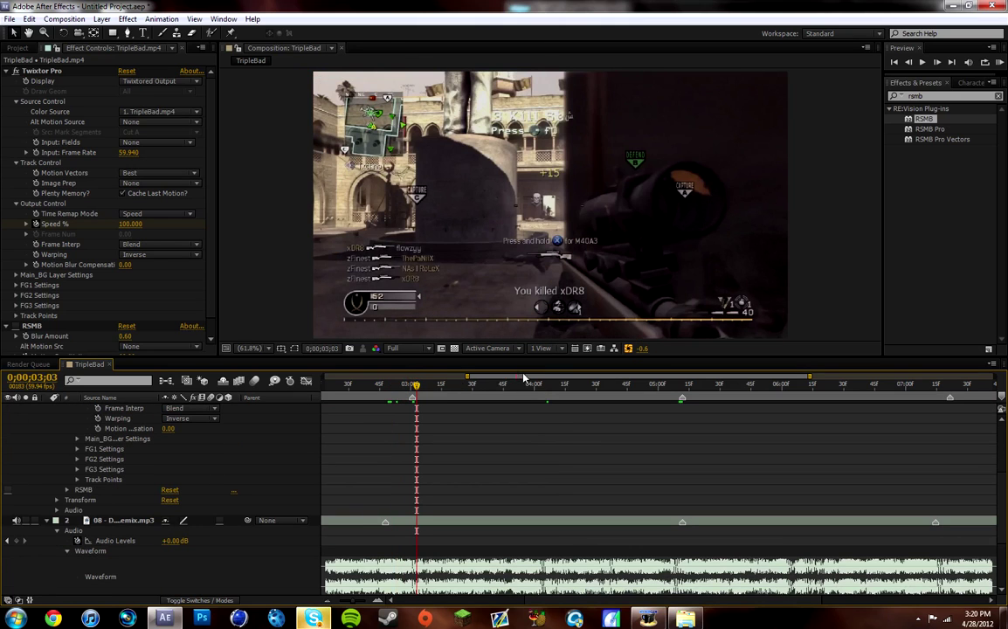
left_click(536, 385)
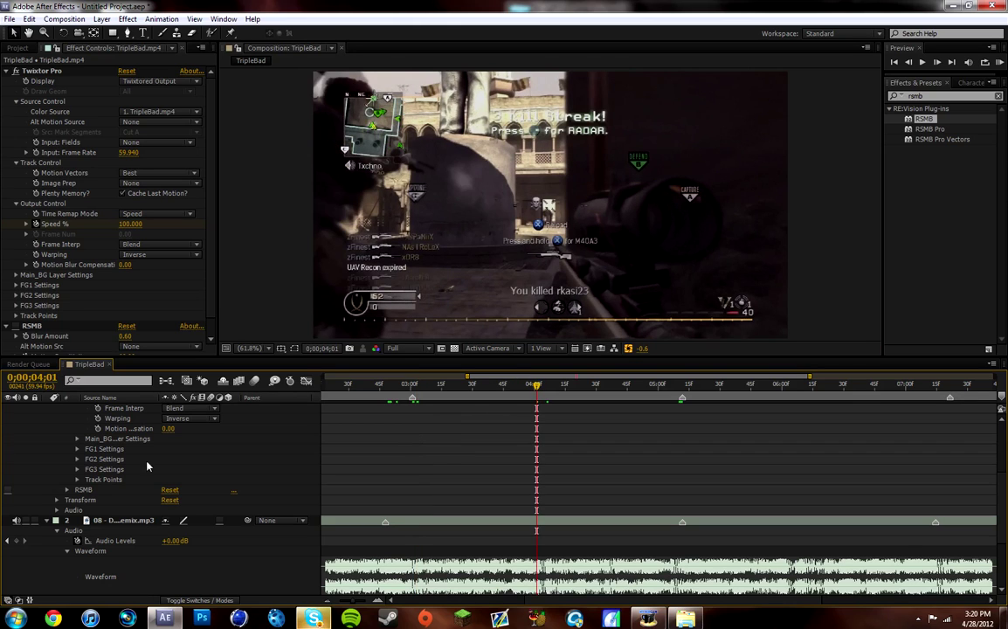
scroll(77, 438, "up", 5)
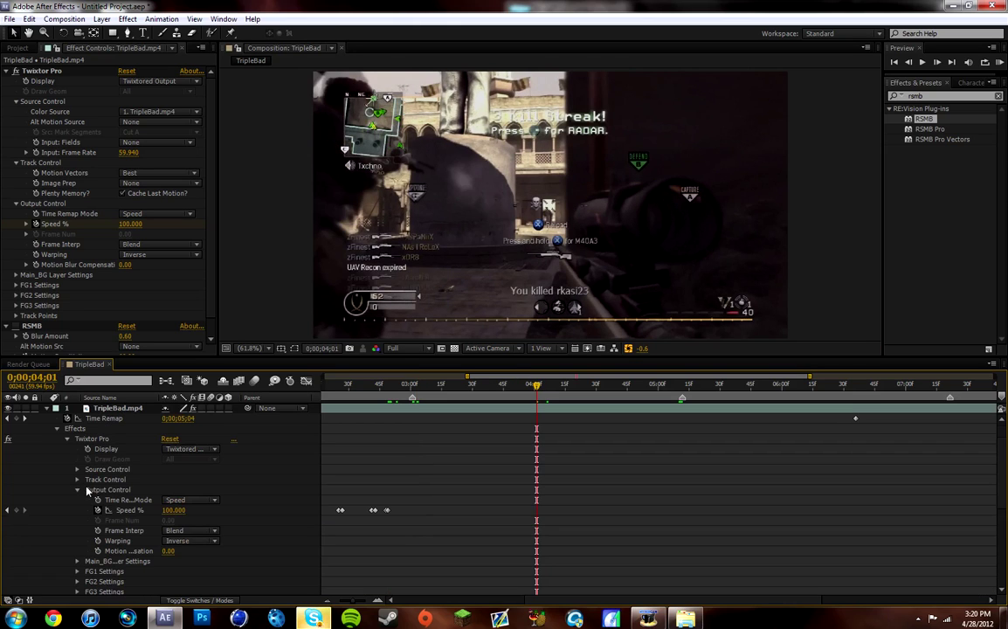
- Collapse TripleBad.mp4's effects, show only Opacity, and return to the composition start
left_click(48, 408)
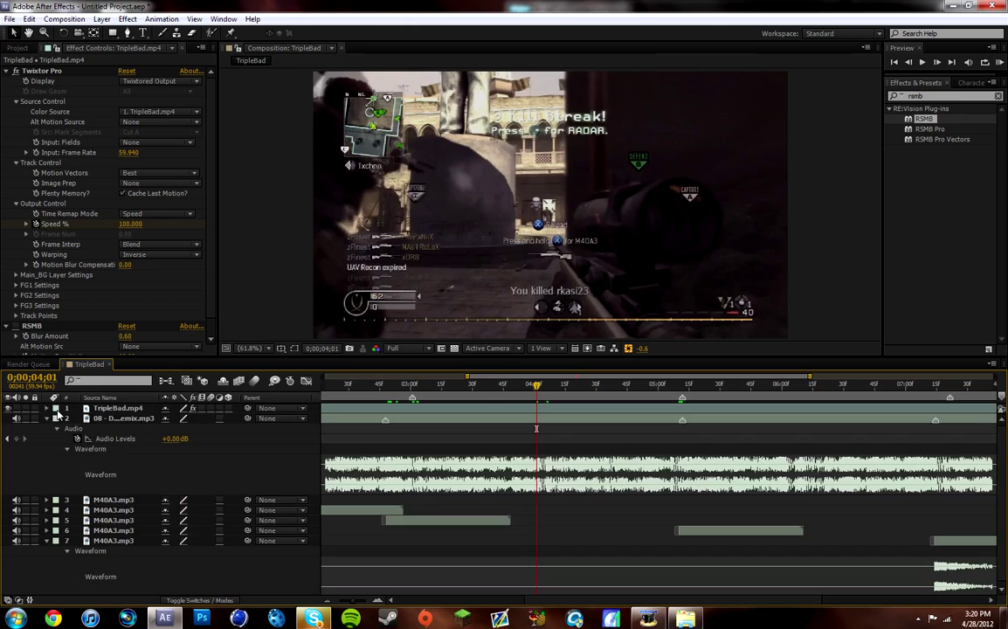
key("t")
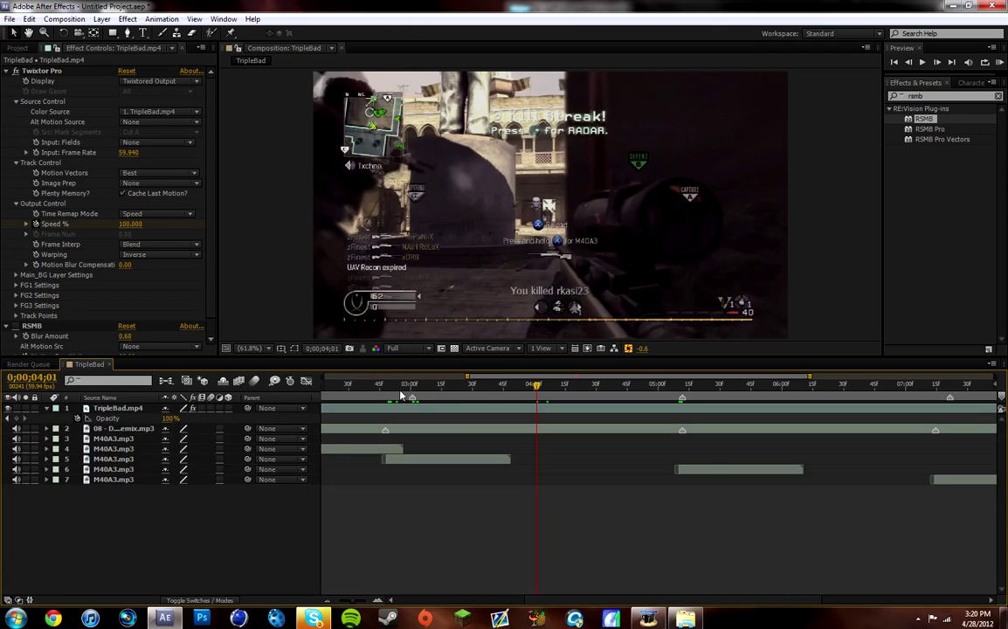
left_click(385, 385)
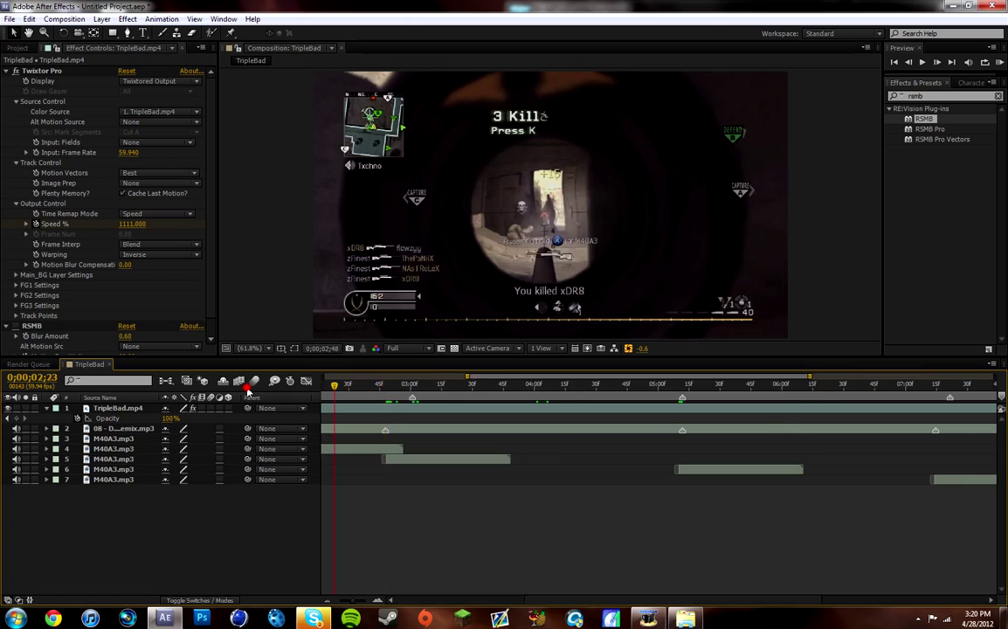
key("Home")
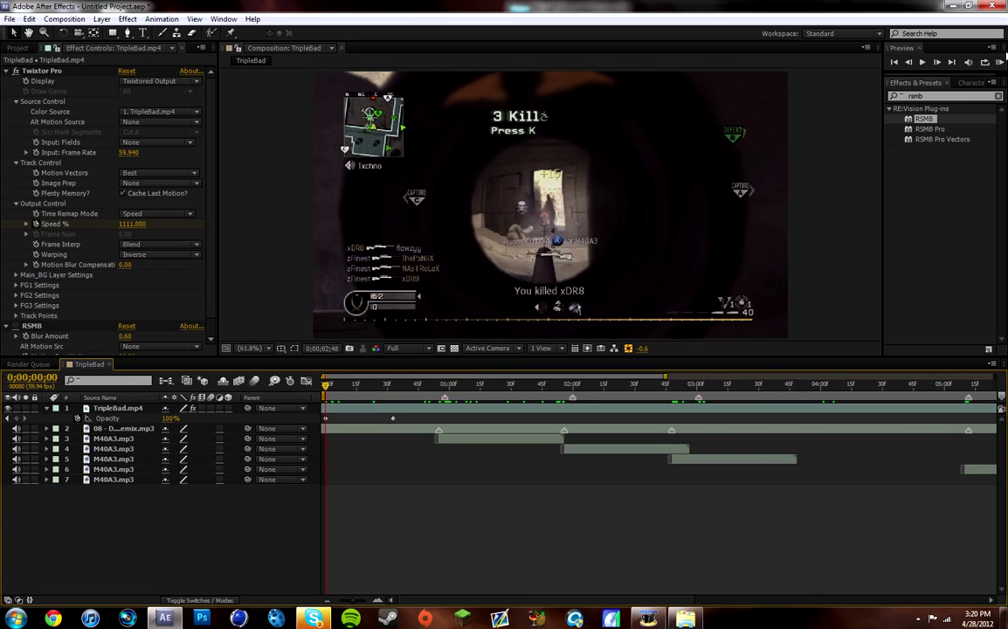
- RAM-preview the composition, then stop playback and return to the start
left_click(1001, 63)
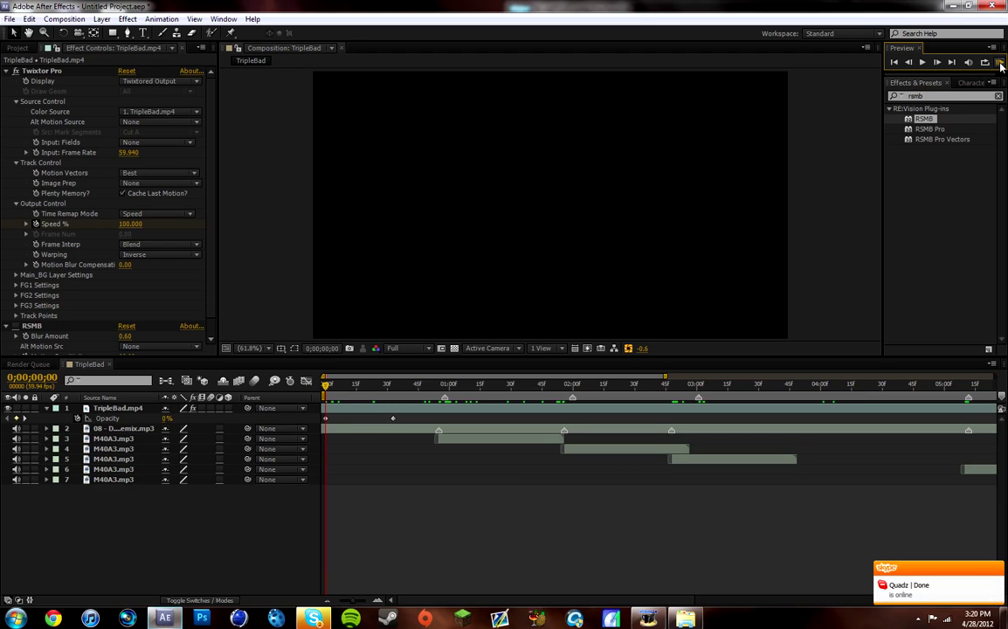
left_click(1001, 63)
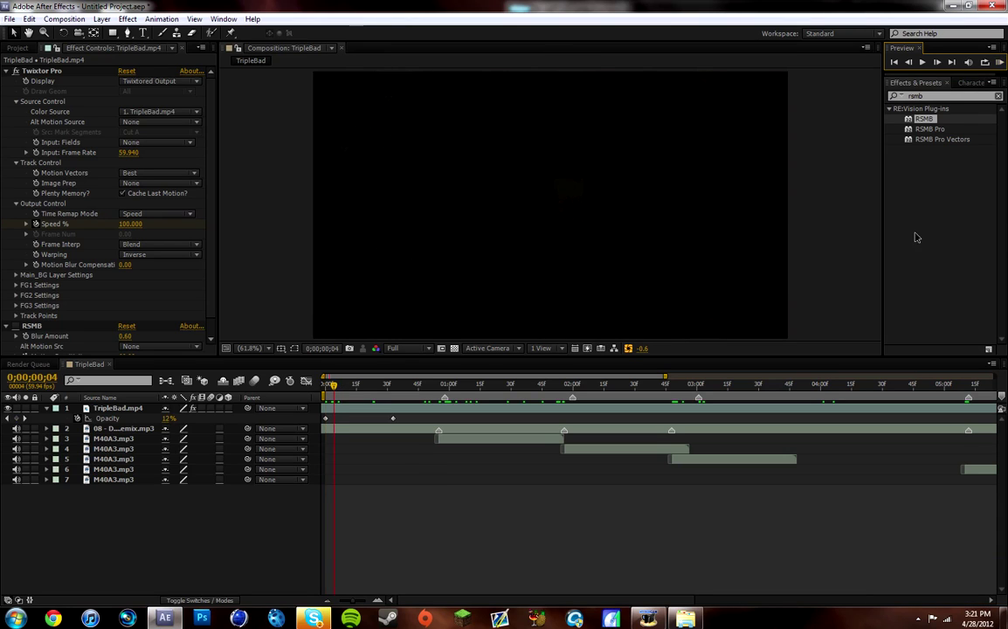
left_click(336, 388)
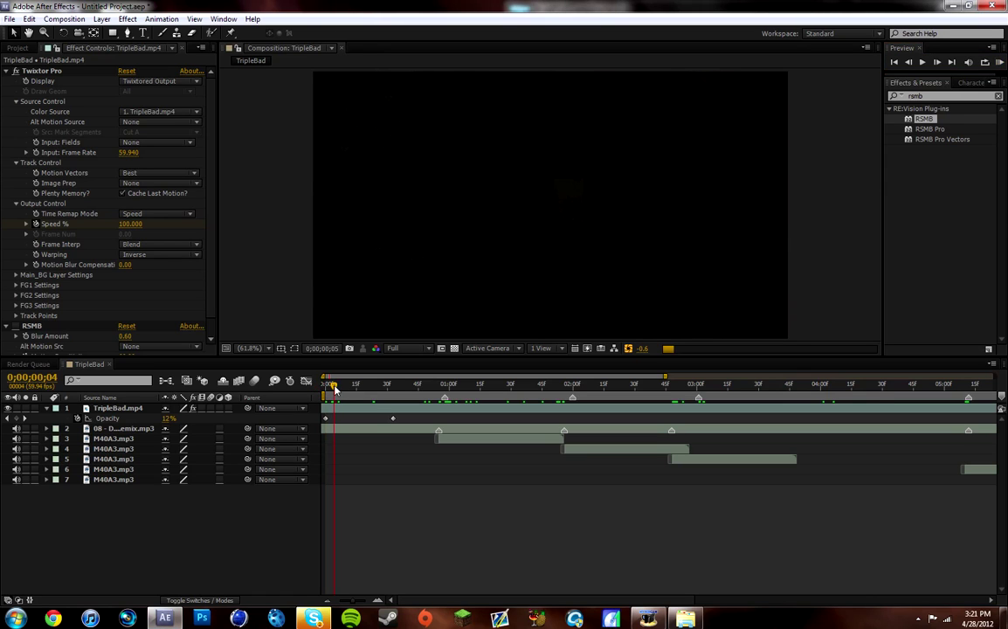
key("Page_Down")
left_click(323, 385)
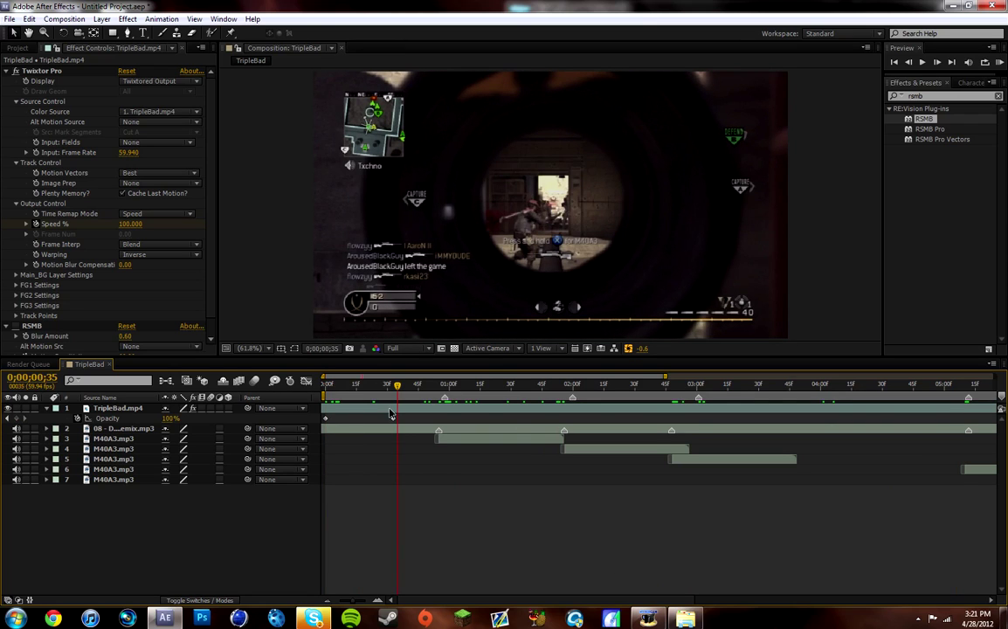
mouse_move(398, 384)
left_mouse_down()
mouse_move(479, 381)
mouse_move(326, 383)
left_mouse_up()
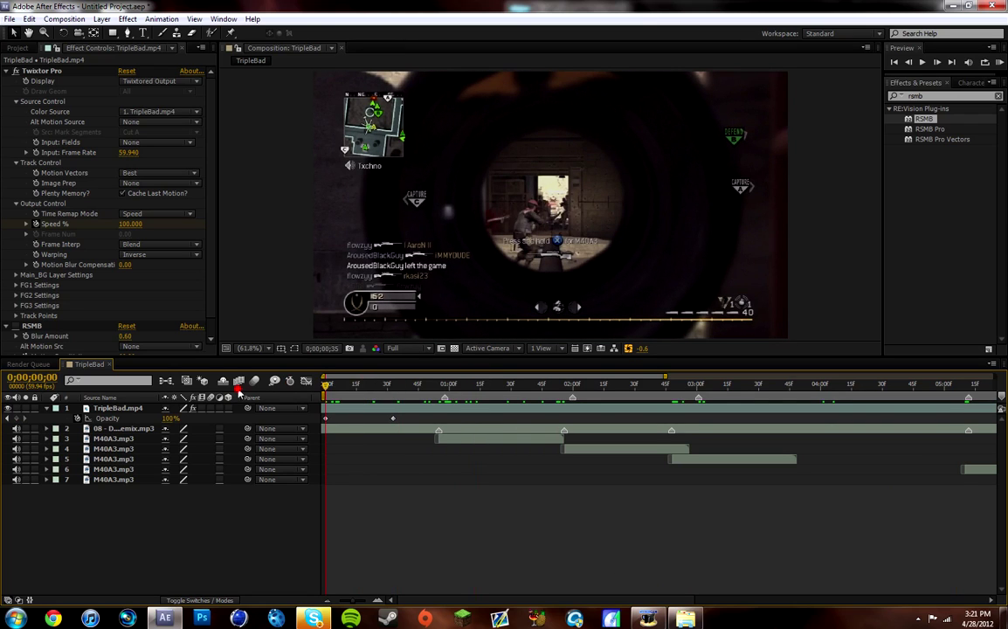
left_click(404, 384)
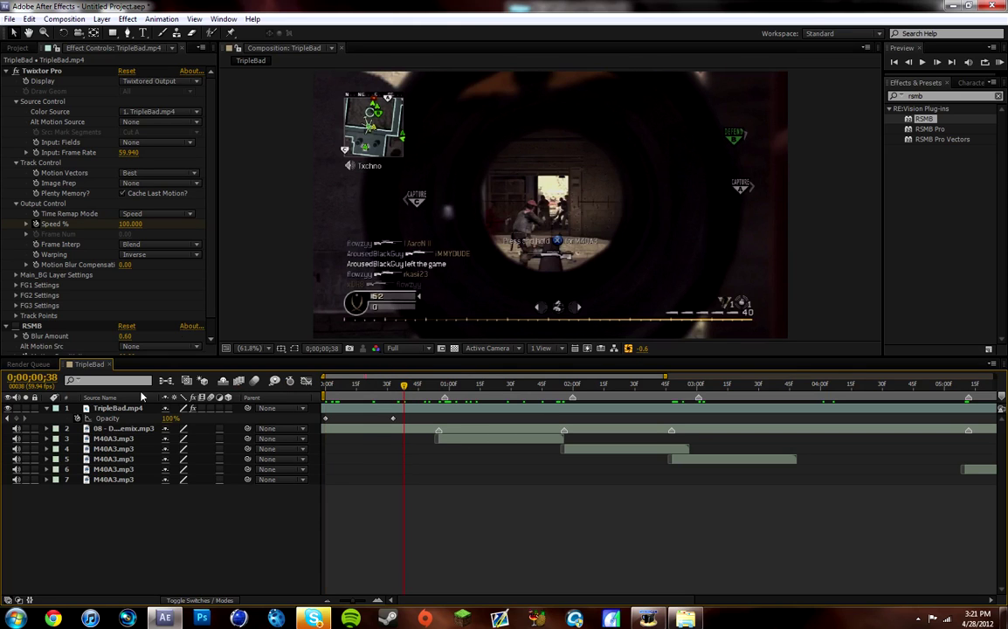
scroll(21, 315, "down", 1)
left_click(18, 312)
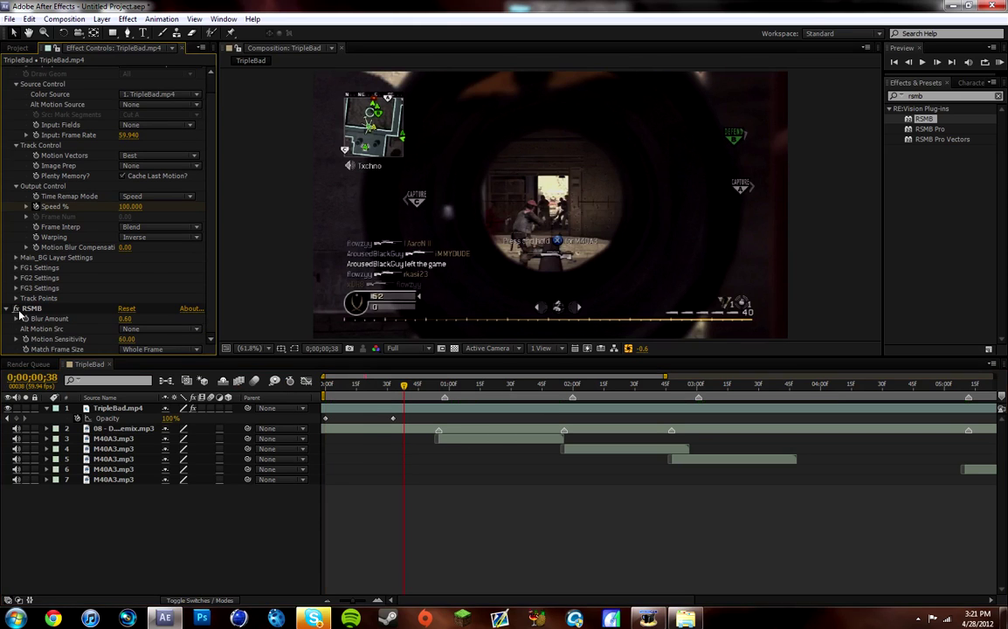
left_click(449, 384)
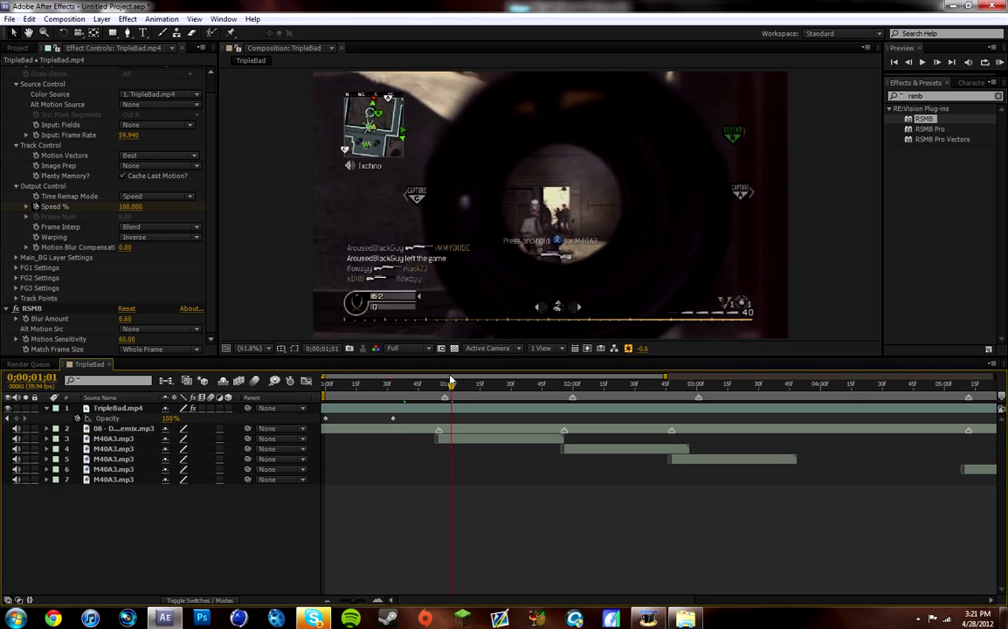
left_click(475, 385)
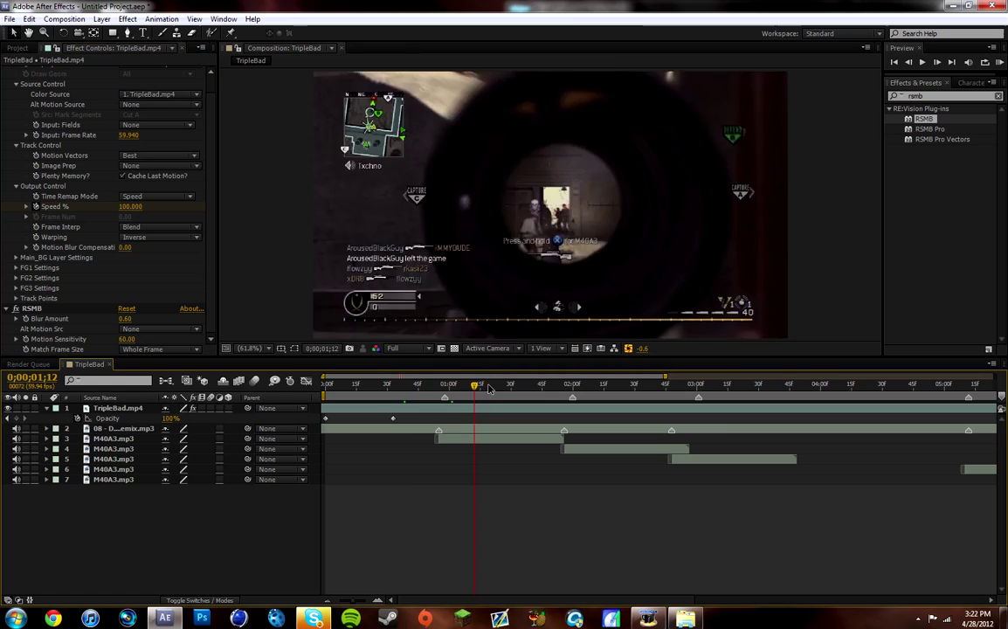
left_click(513, 385)
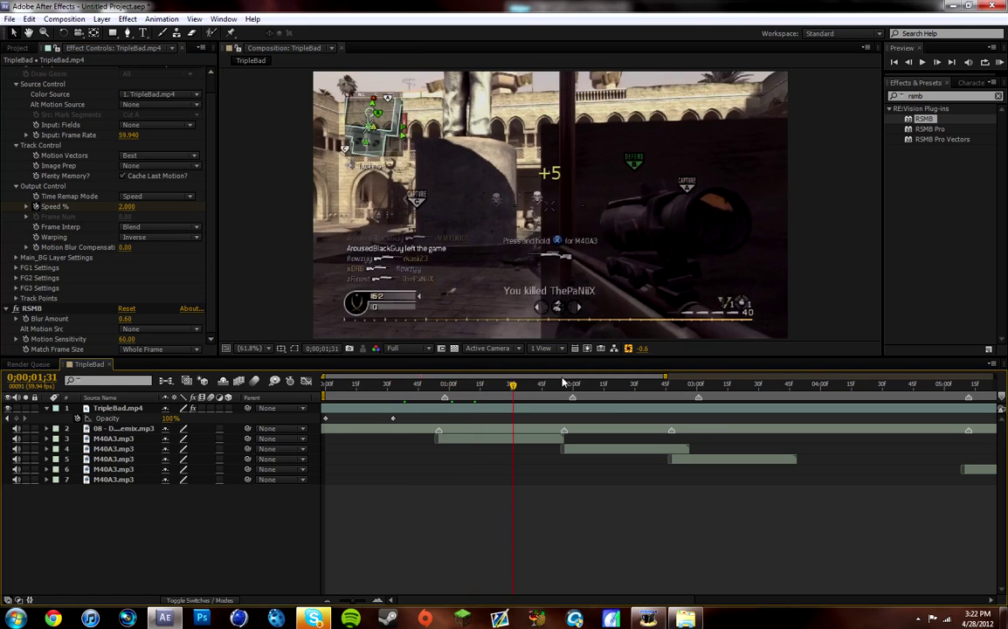
left_click(566, 386)
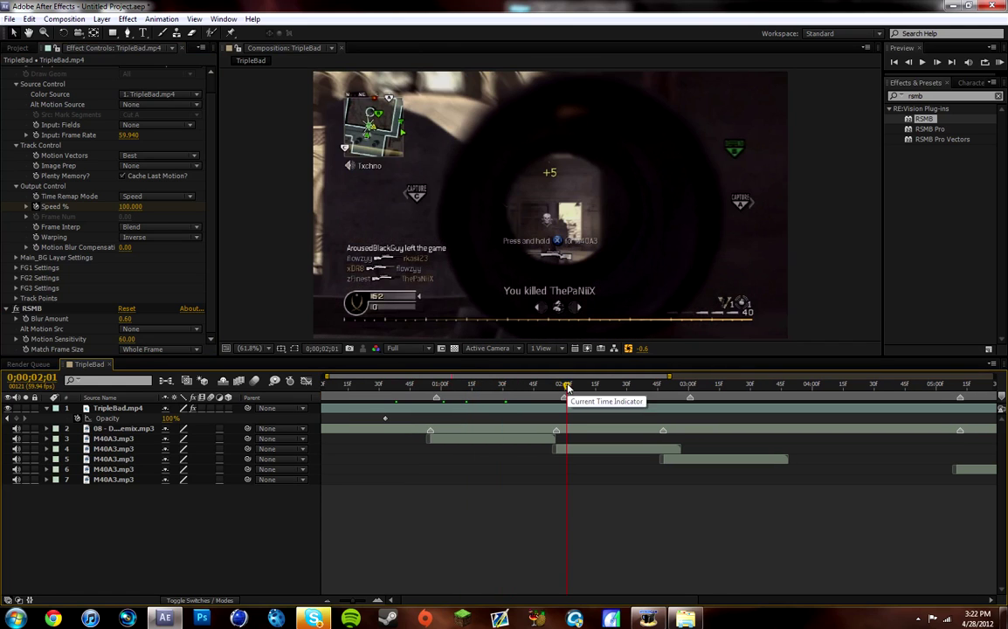
key("shift+Page_Up")
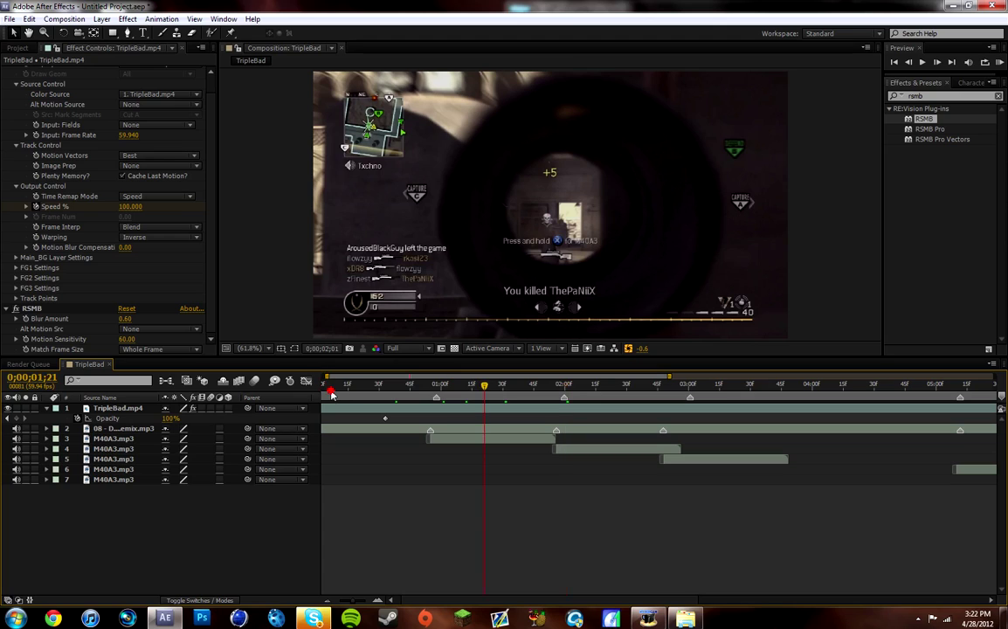
left_click(338, 385)
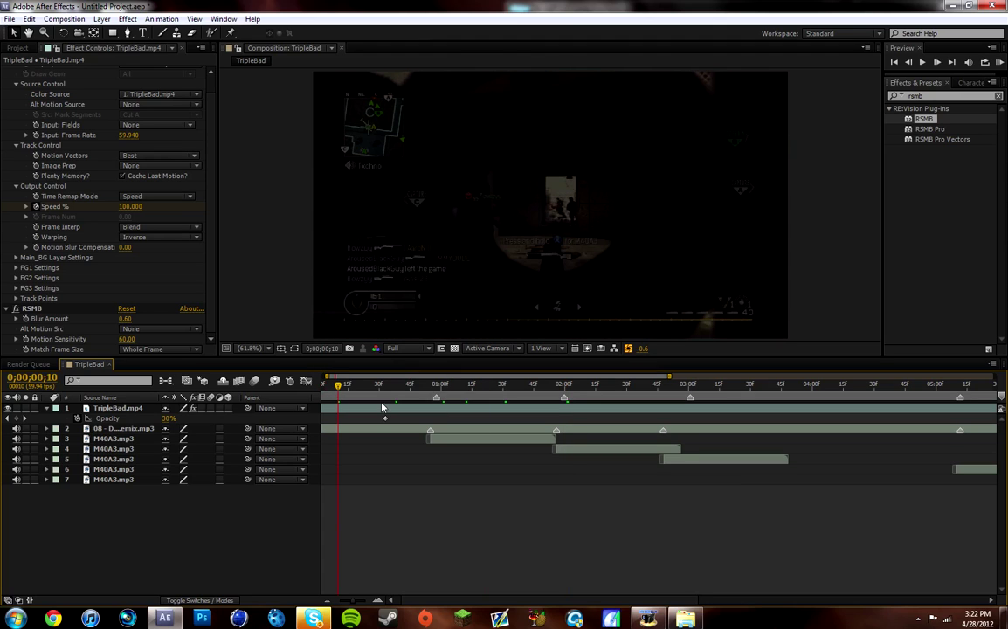
left_click(611, 385)
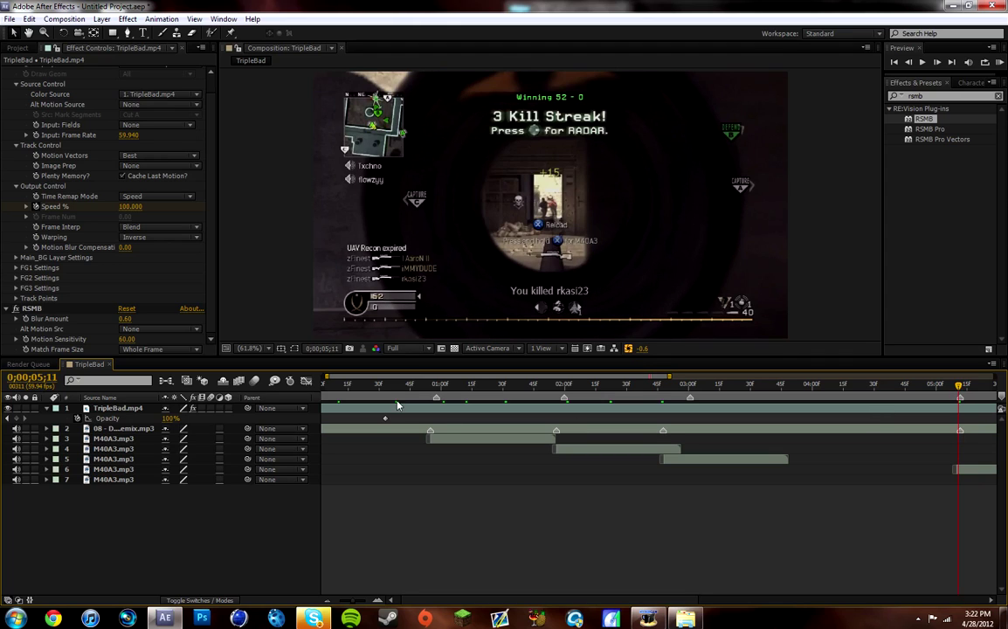
- Expand layer 1's Effects > Twixtor Pro > Output Control to reveal the Speed % keyframes
left_click(47, 409)
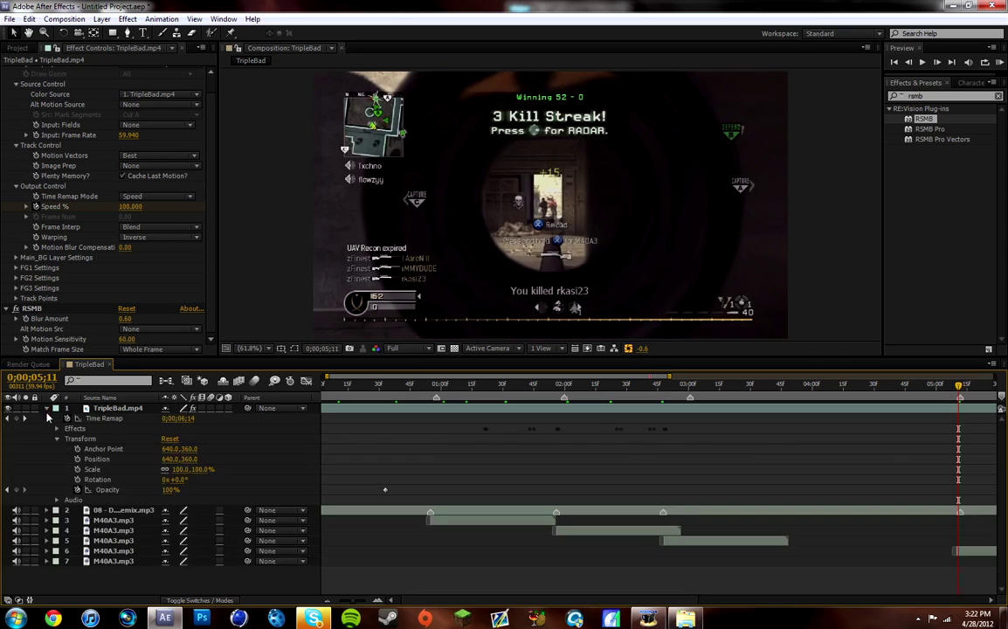
left_click(55, 429)
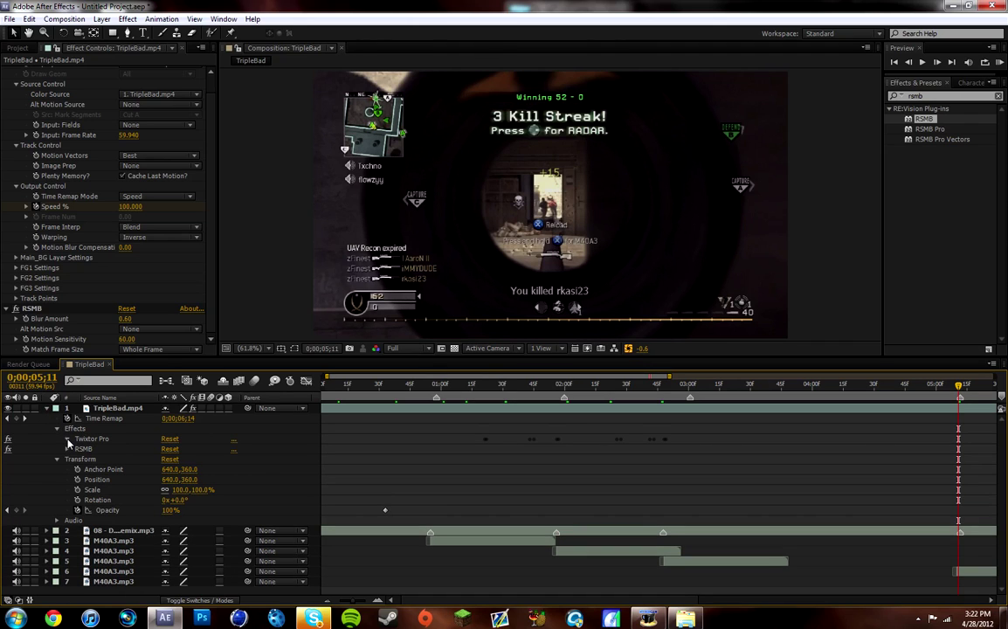
left_click(67, 439)
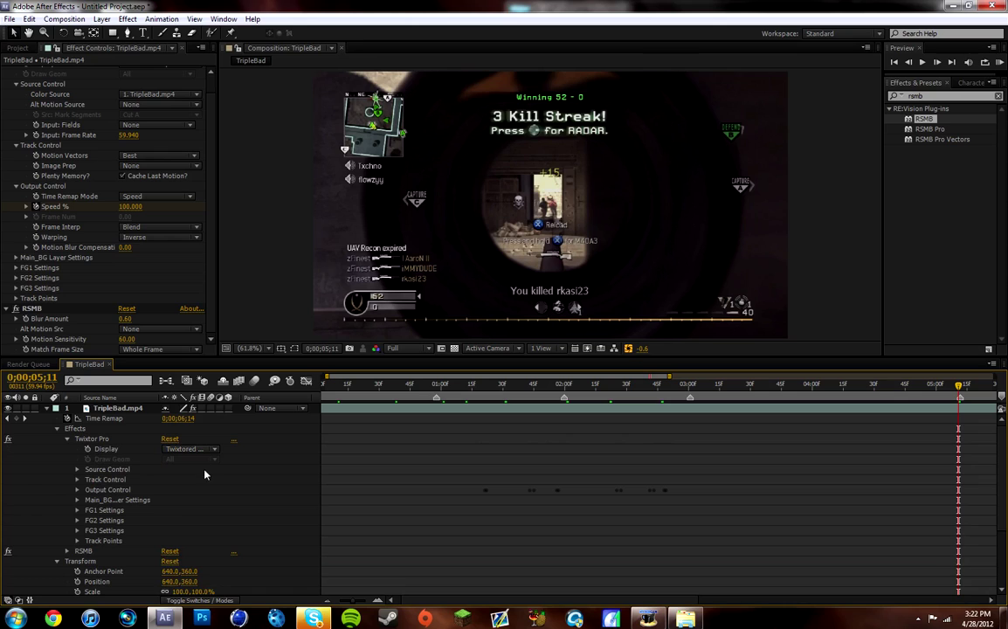
left_click(77, 490)
scroll(324, 423, "down", 1)
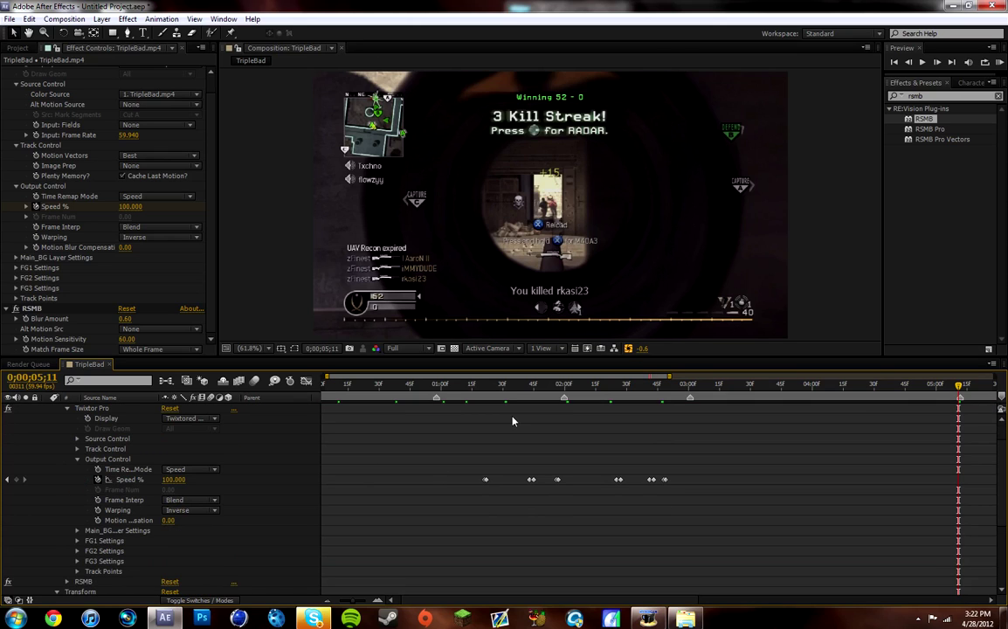
left_click_drag(583, 385, 675, 392)
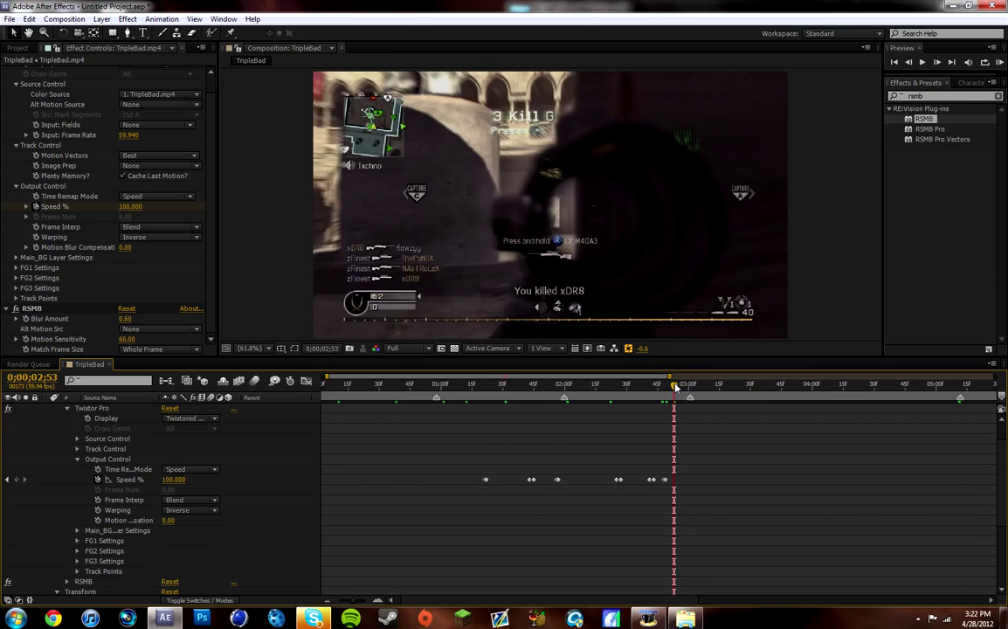
- Key Speed % at 0;00;03;58 to 320%, replacing an initial 260%
left_click(809, 385)
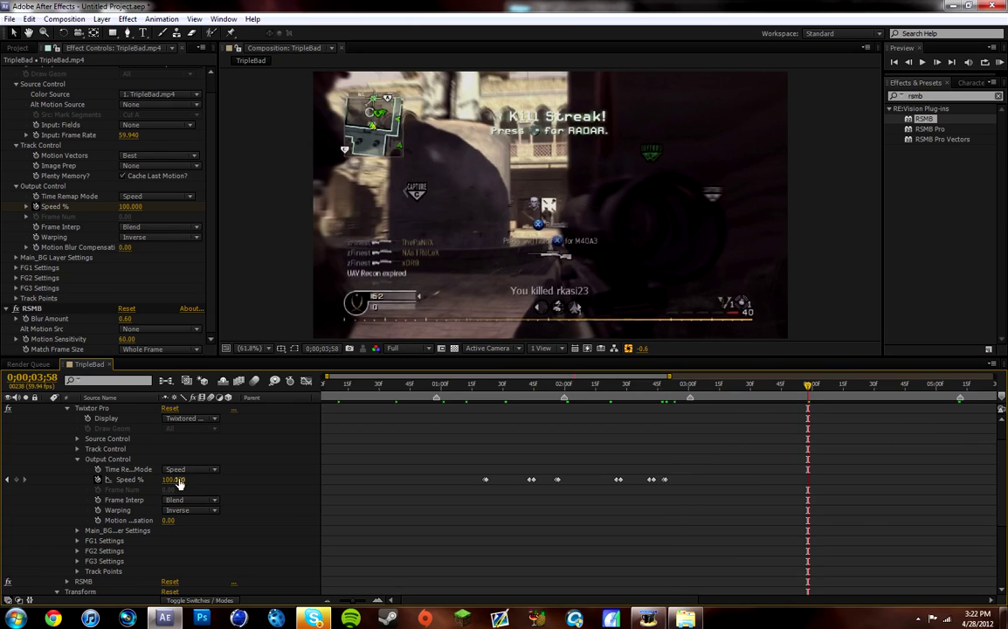
left_click(173, 480)
type("260")
key("Return")
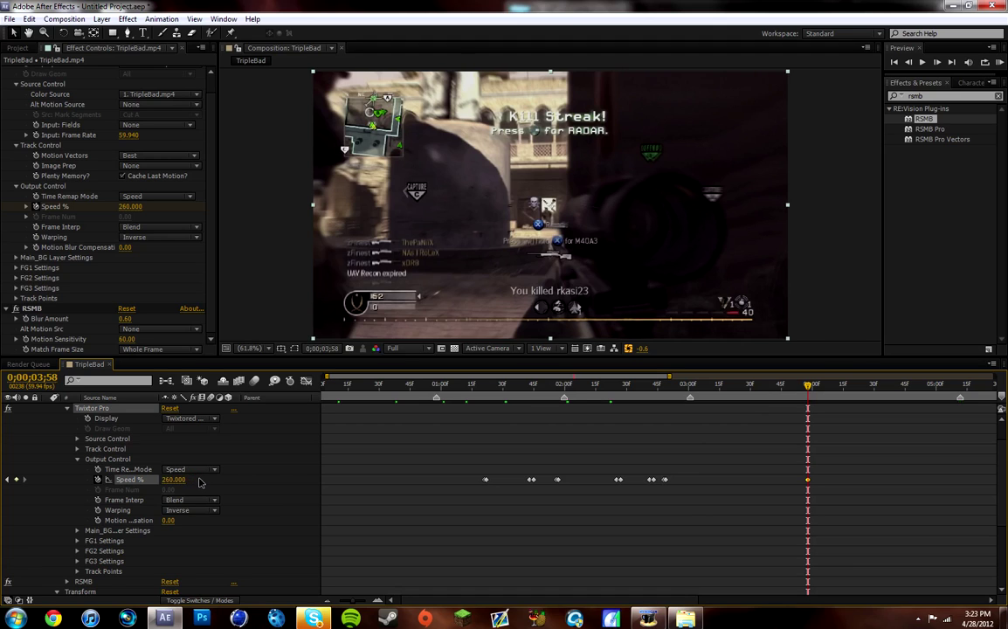
left_click(175, 479)
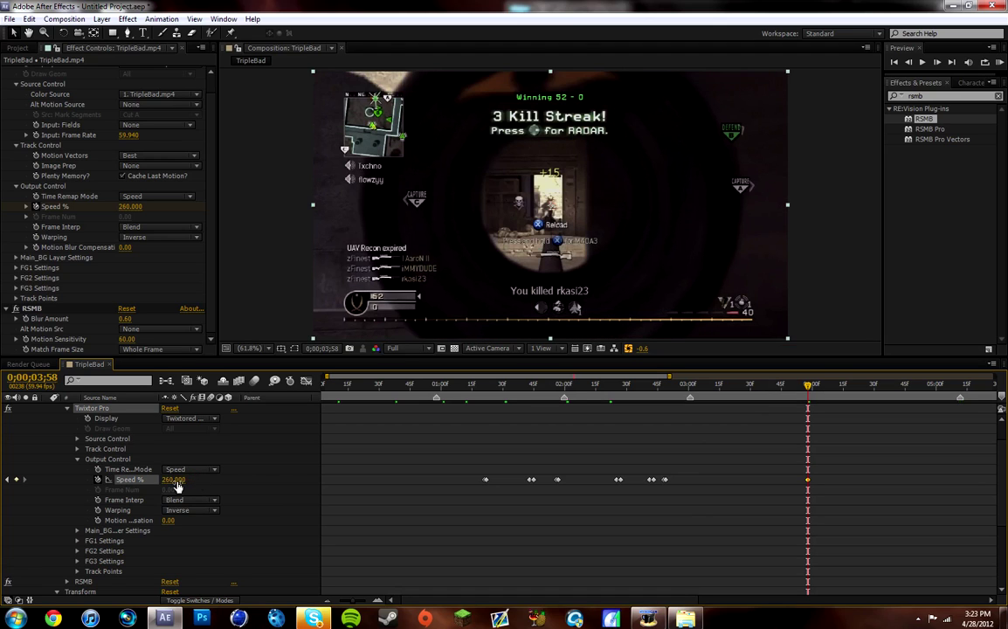
type("320")
key("Return")
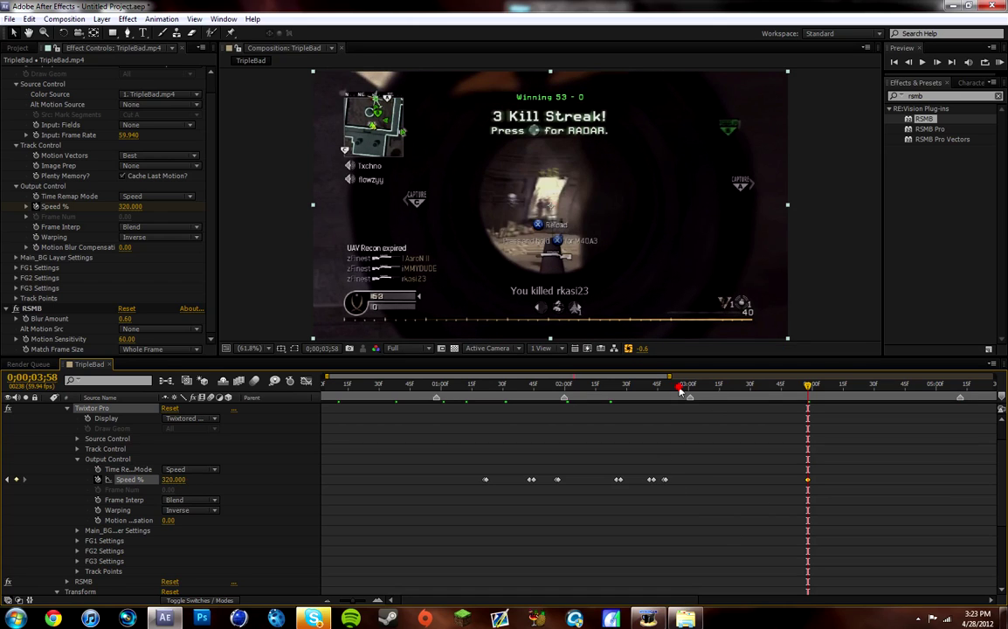
left_click_drag(681, 386, 764, 386)
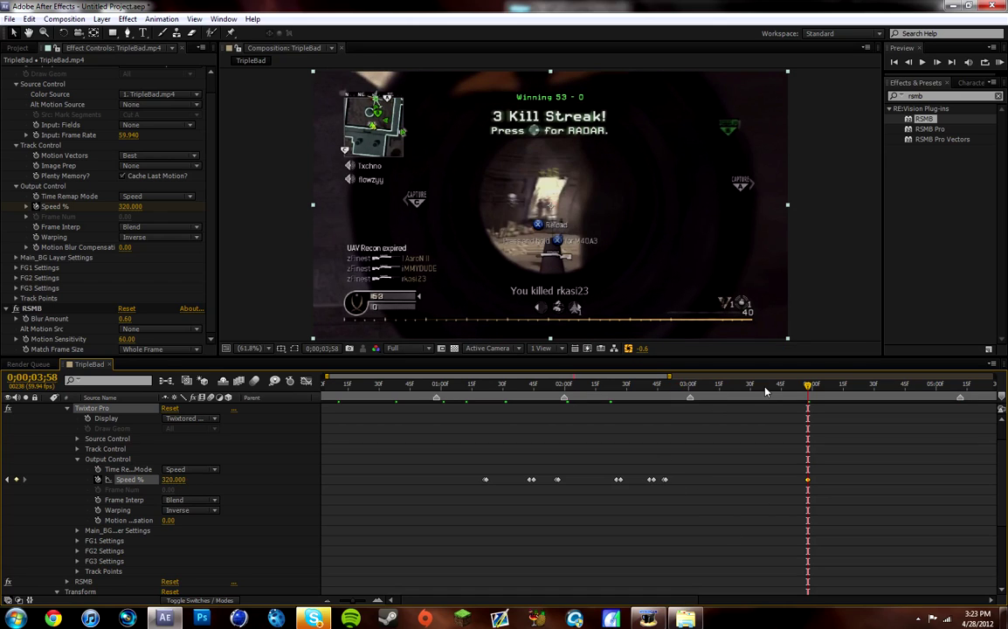
left_click(811, 395)
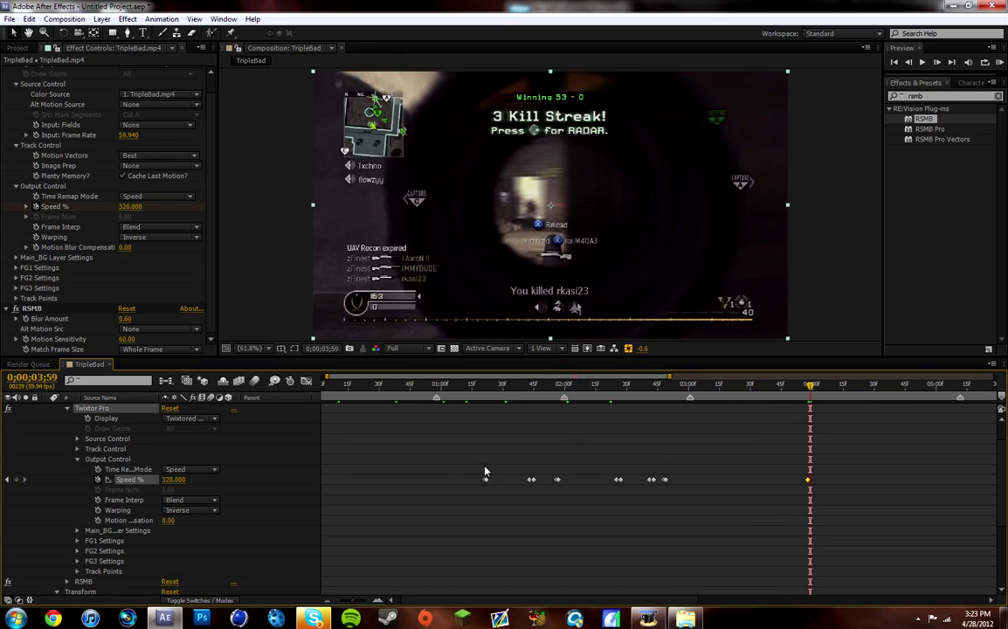
- Zoom the timeline out and drag the TripleBad.mp4 out-point left to shorten the layer
left_click(512, 387)
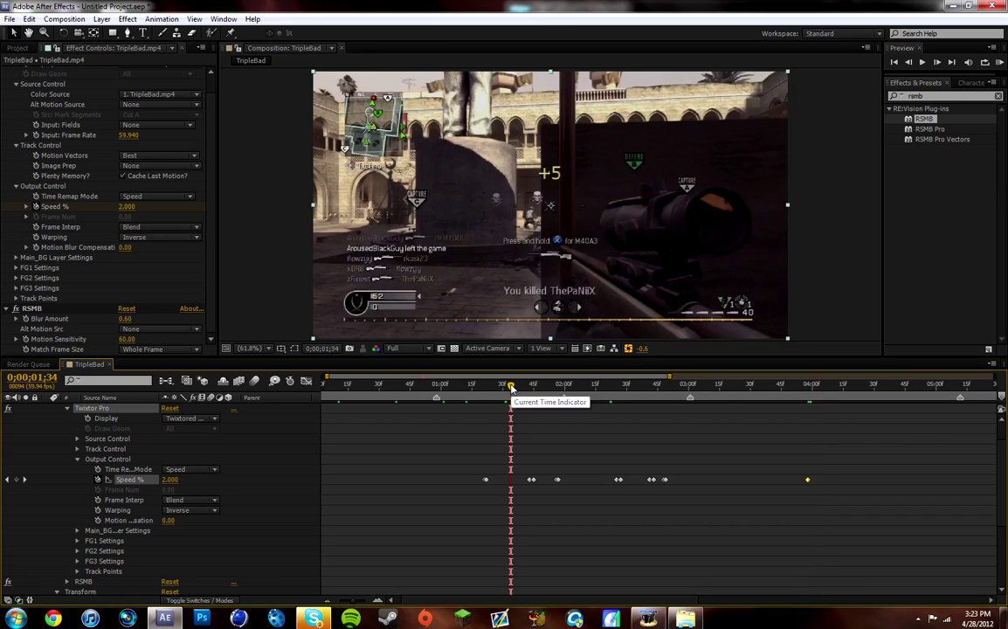
scroll(489, 485, "up", 1)
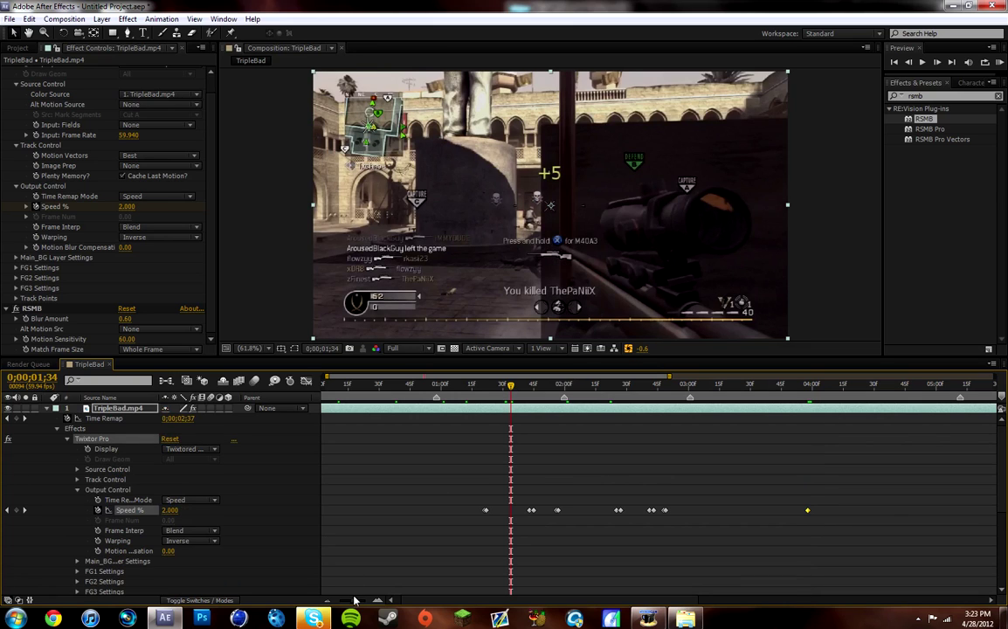
key("minus")
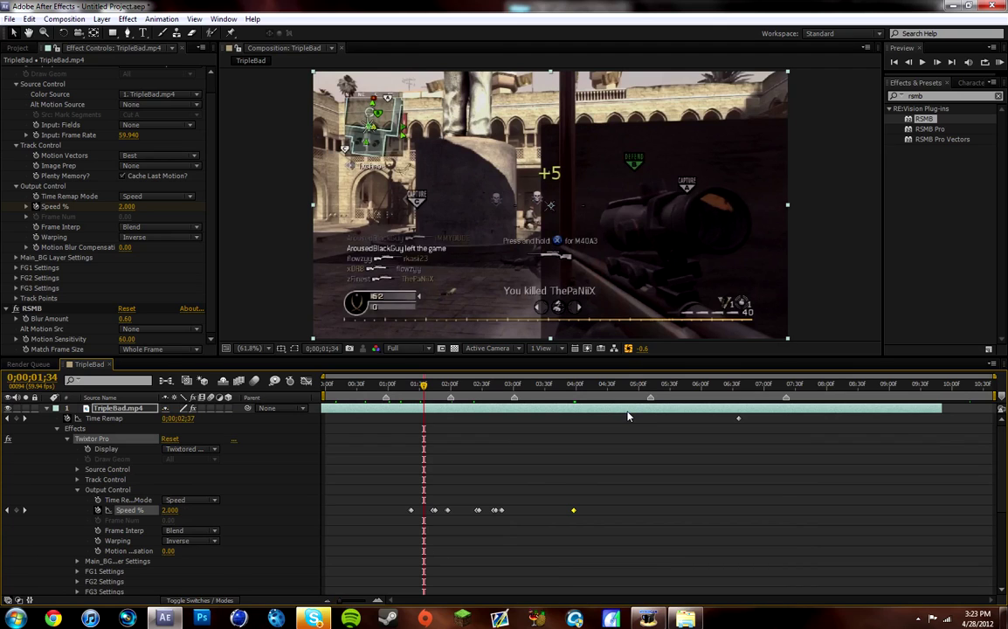
right_click(570, 416)
left_click(906, 416)
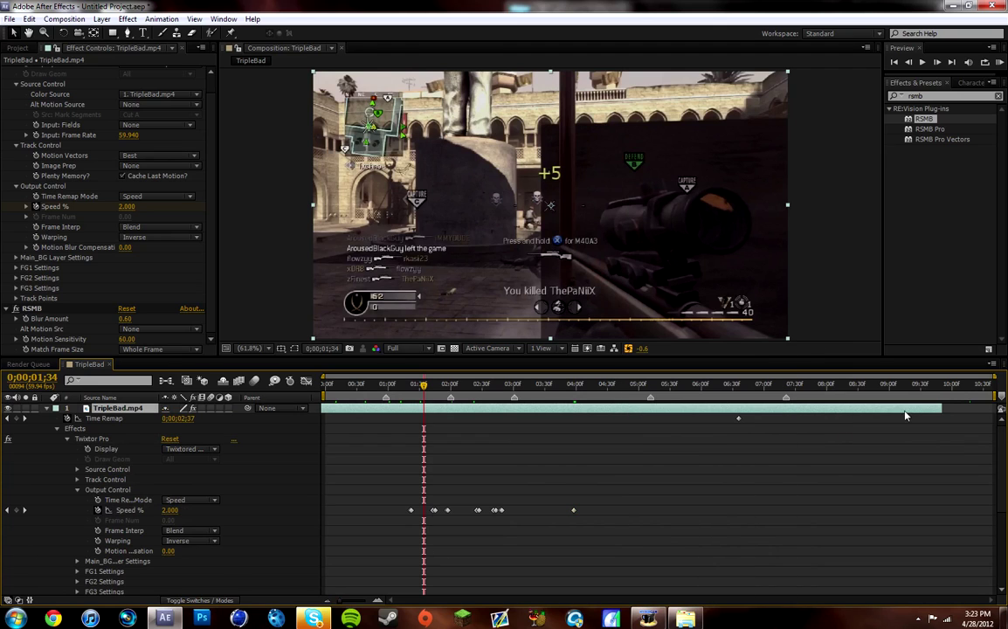
left_click_drag(942, 408, 910, 410)
right_click(891, 410)
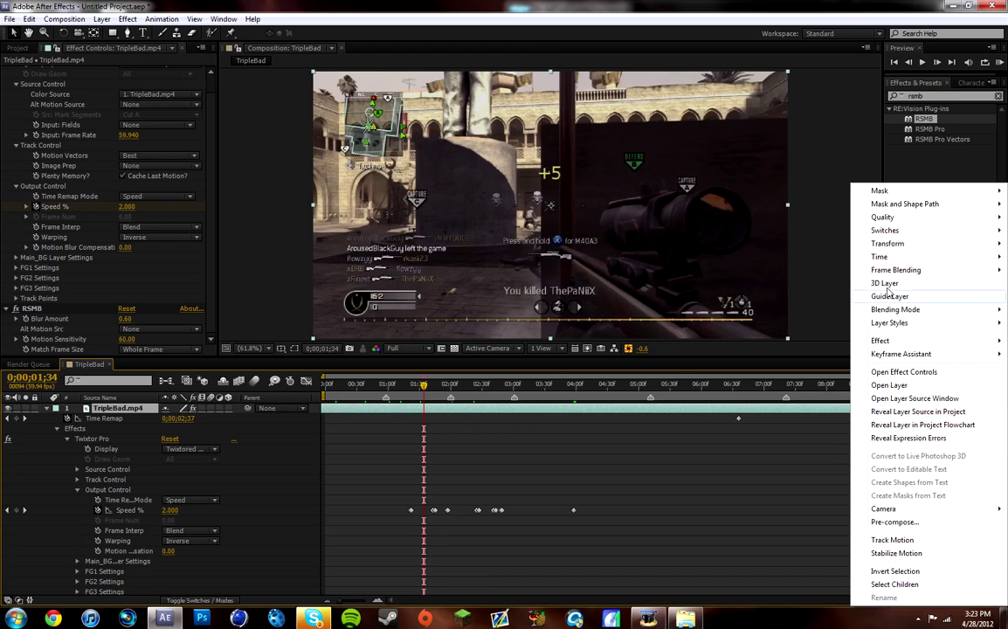
mouse_move(880, 257)
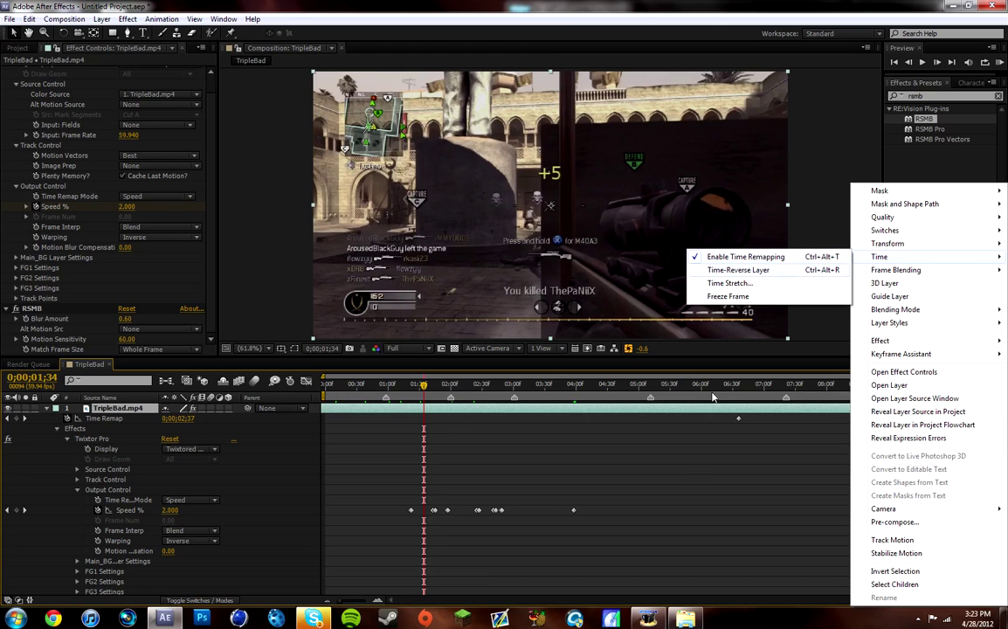
left_click(693, 458)
left_click_drag(680, 387, 610, 385)
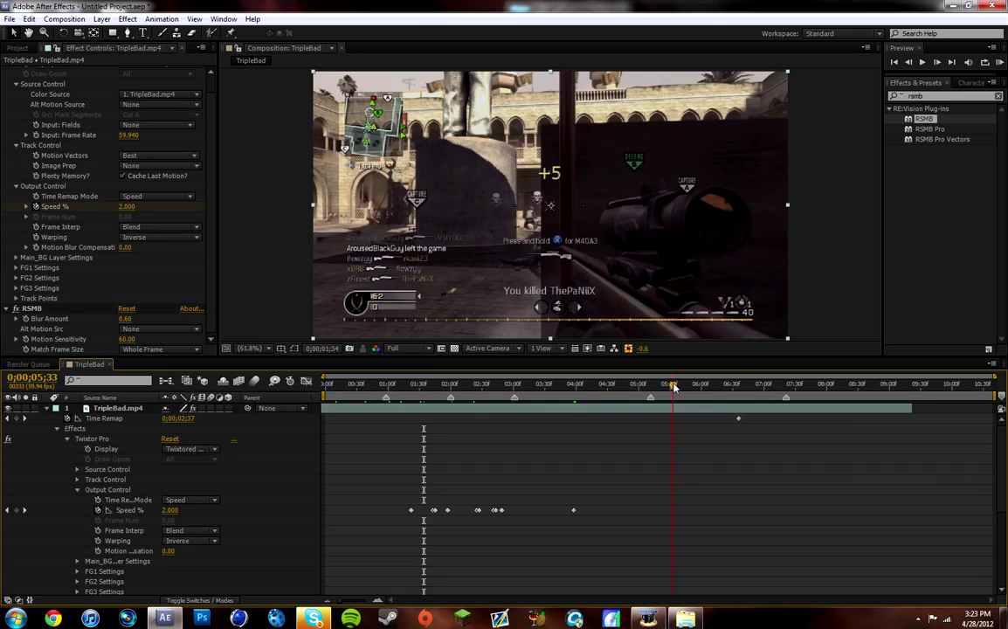
left_click(421, 385)
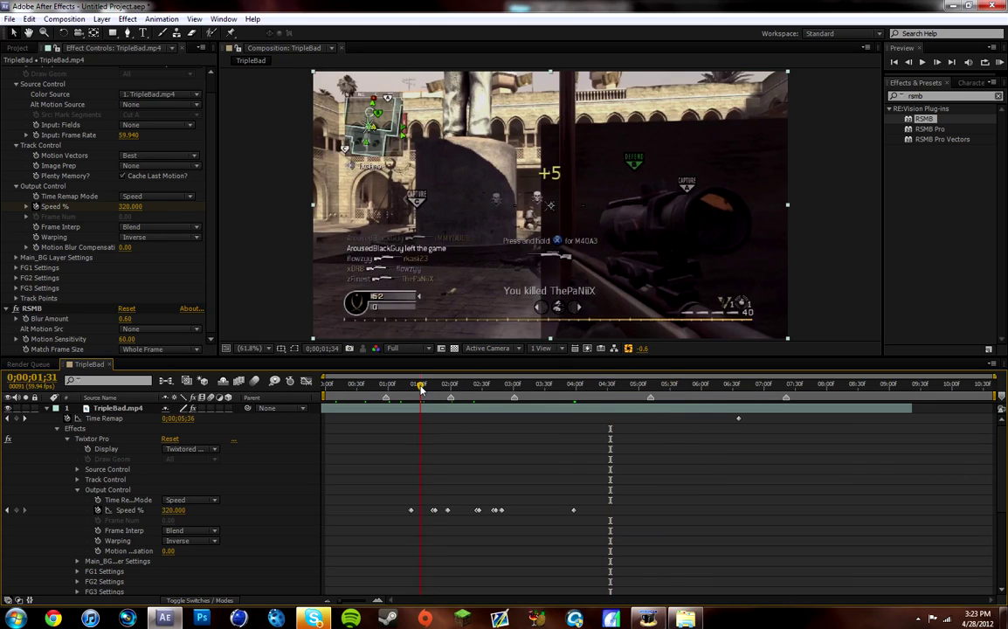